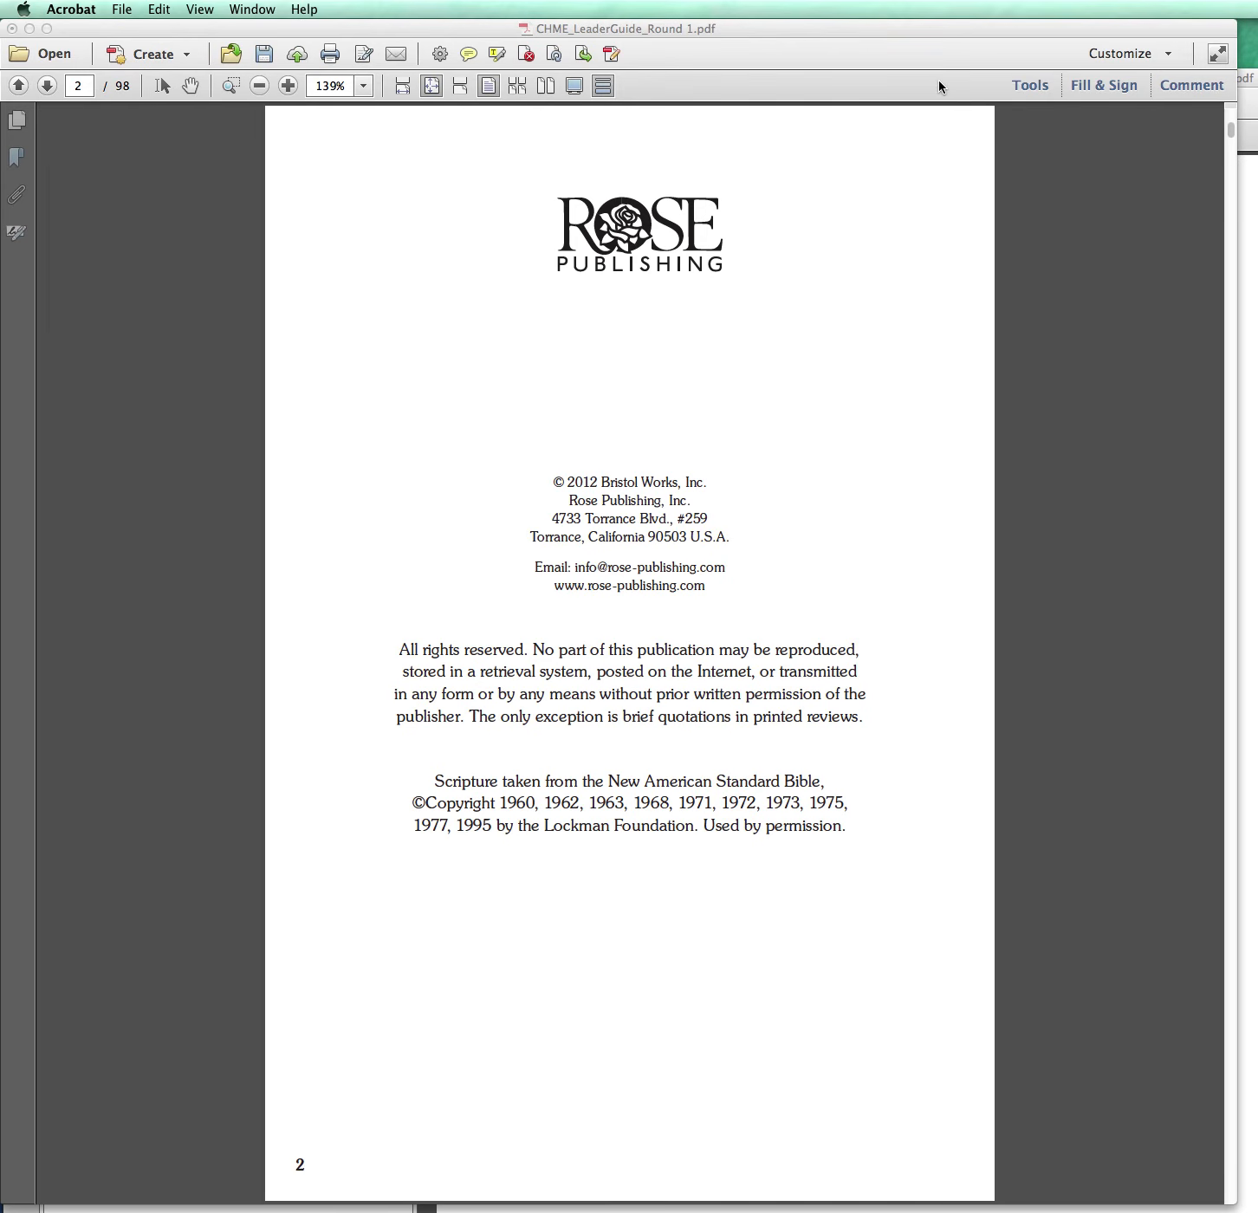
# Open the commenting tools with the annotations, drawing markups and comments list sections expanded.
pyautogui.click(1203, 87)
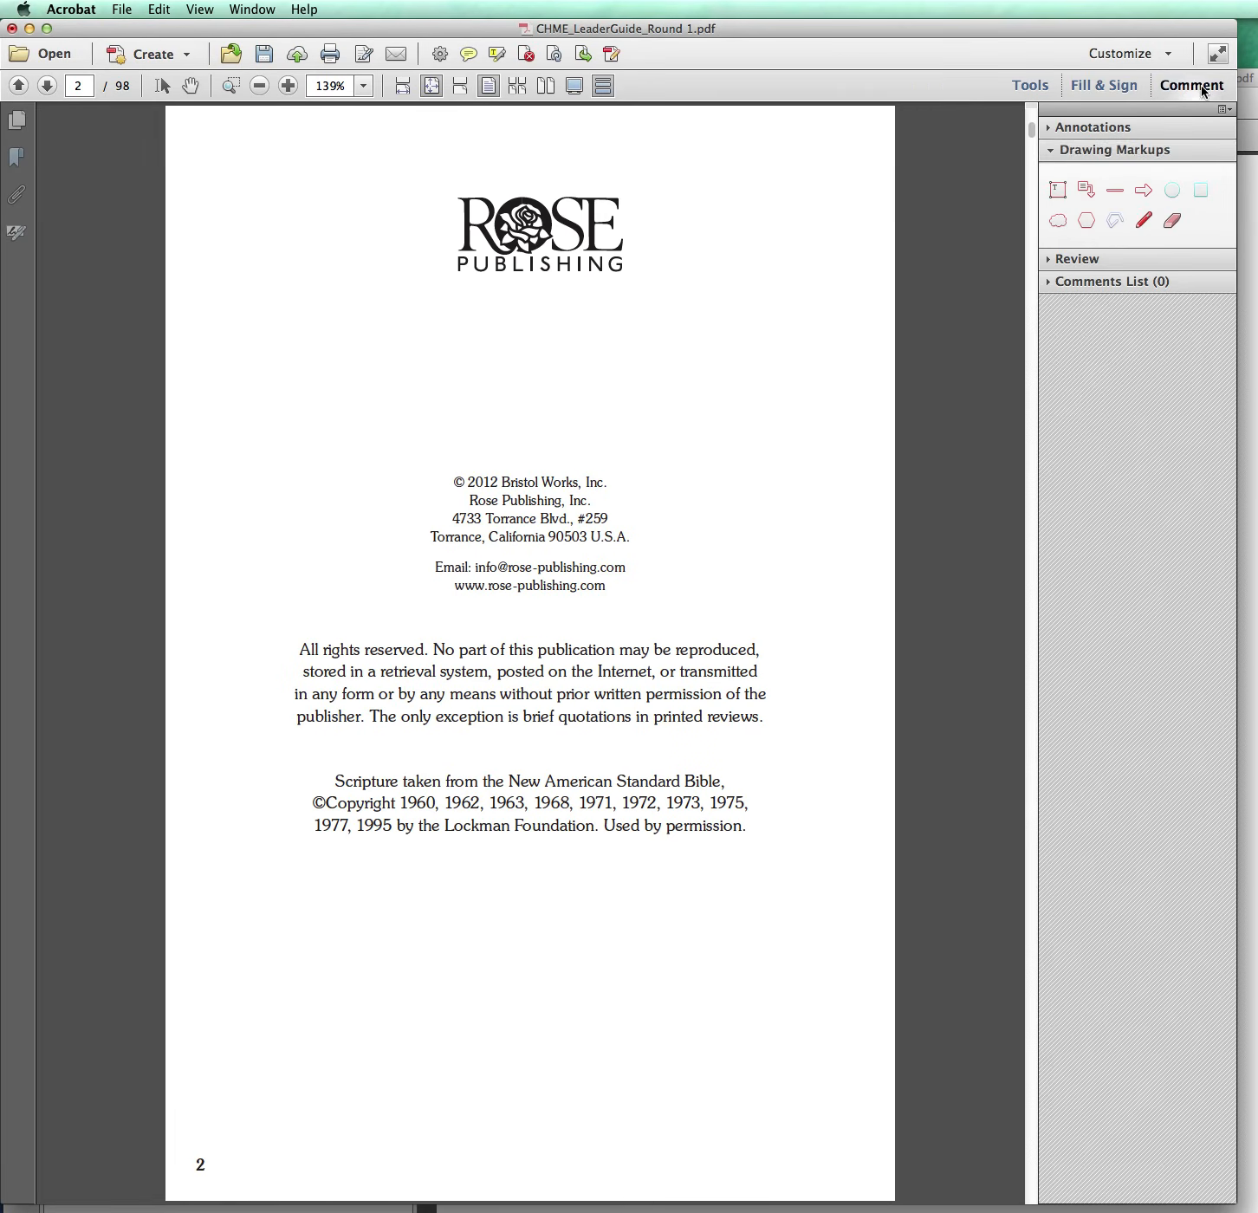
pyautogui.click(1072, 152)
pyautogui.click(1064, 132)
pyautogui.click(1061, 132)
pyautogui.click(1095, 198)
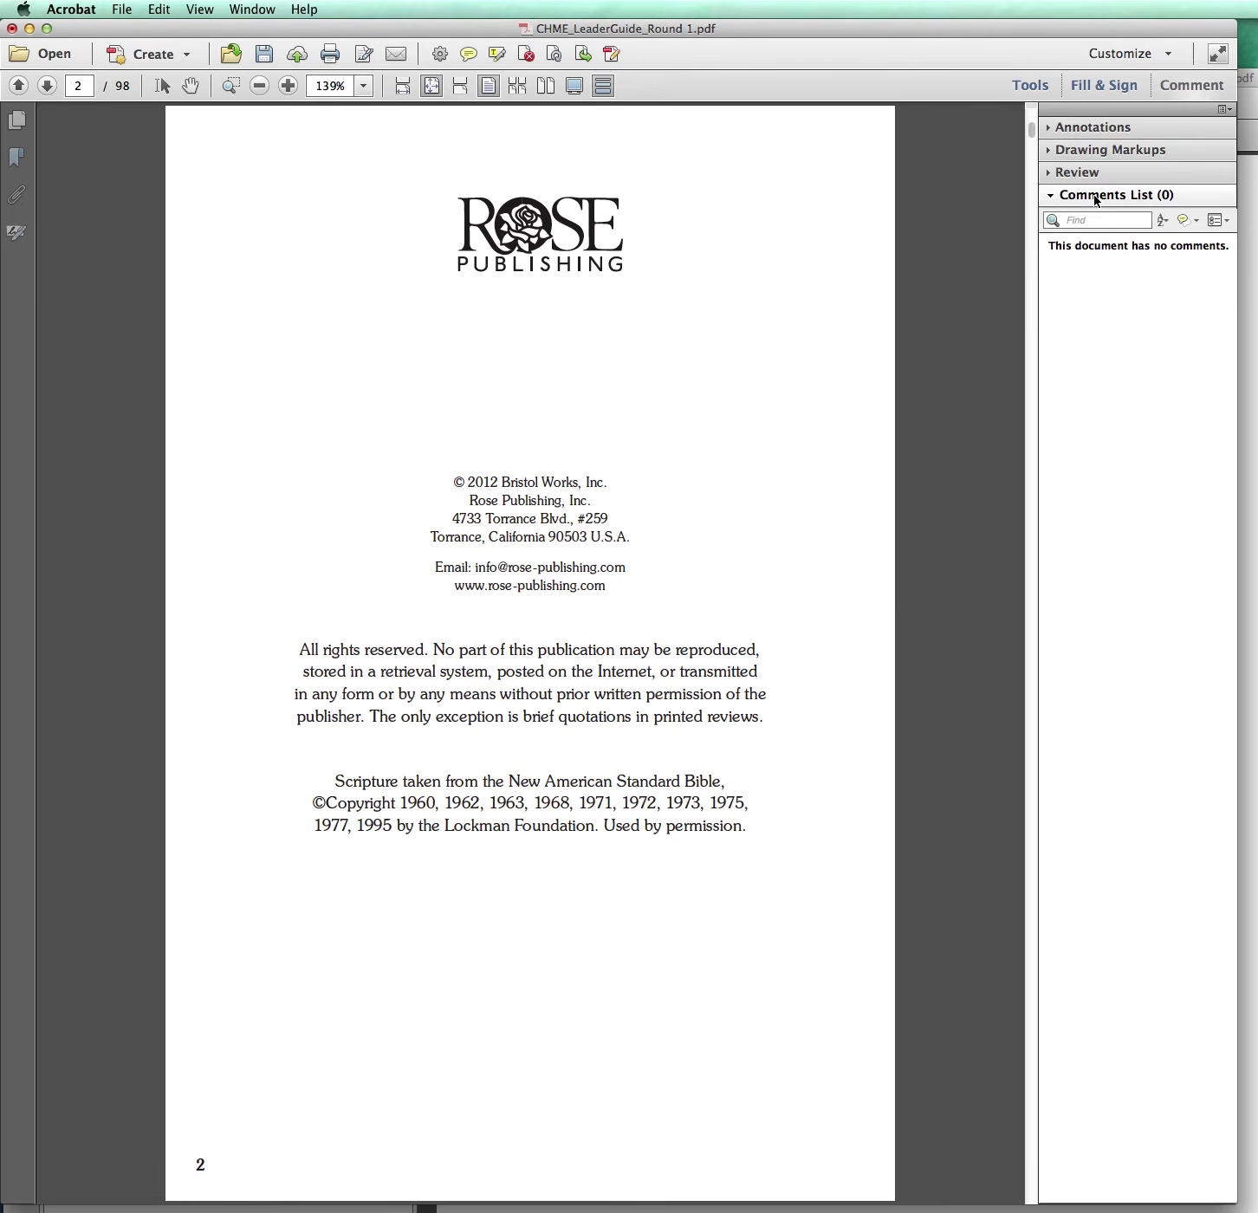
pyautogui.click(1096, 199)
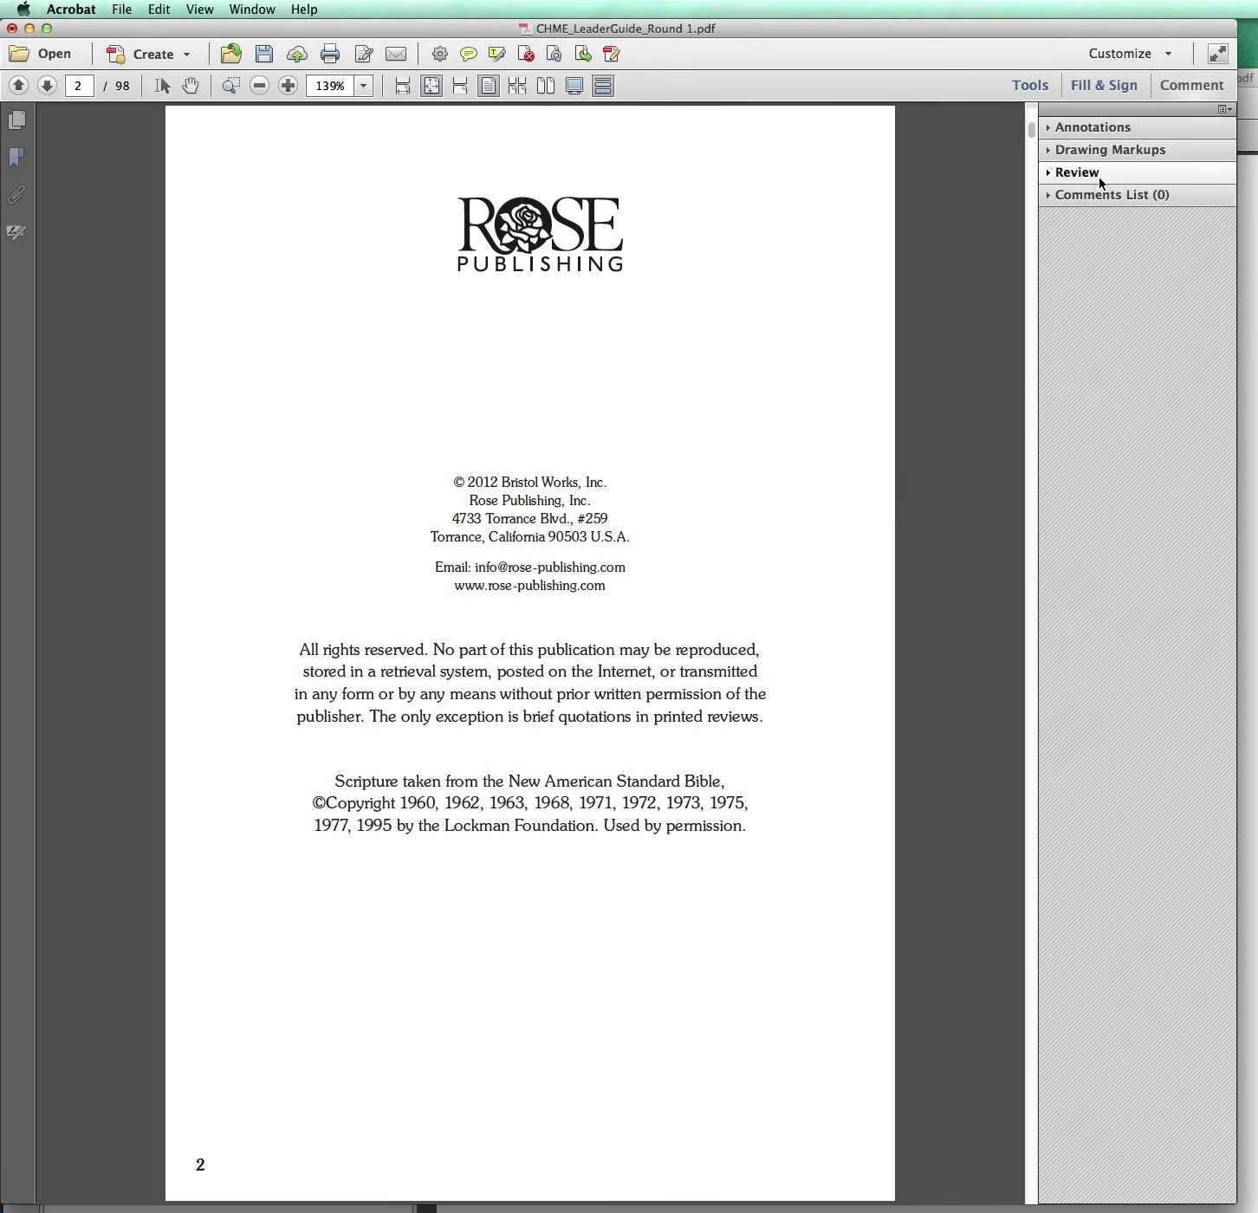
pyautogui.click(1116, 204)
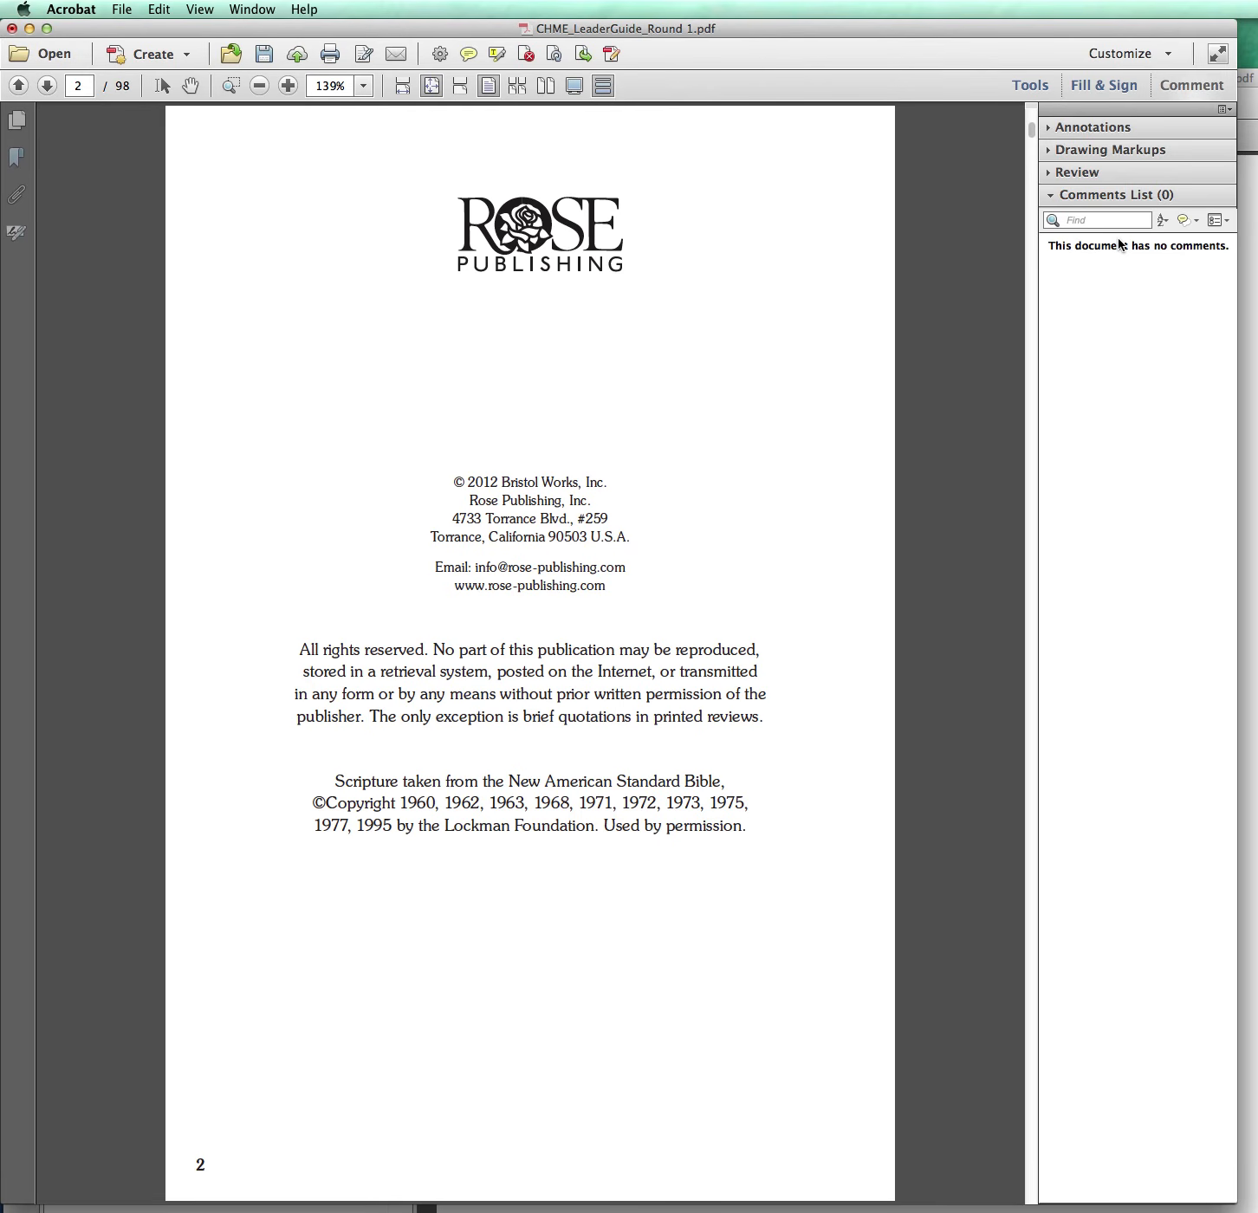
pyautogui.click(1083, 128)
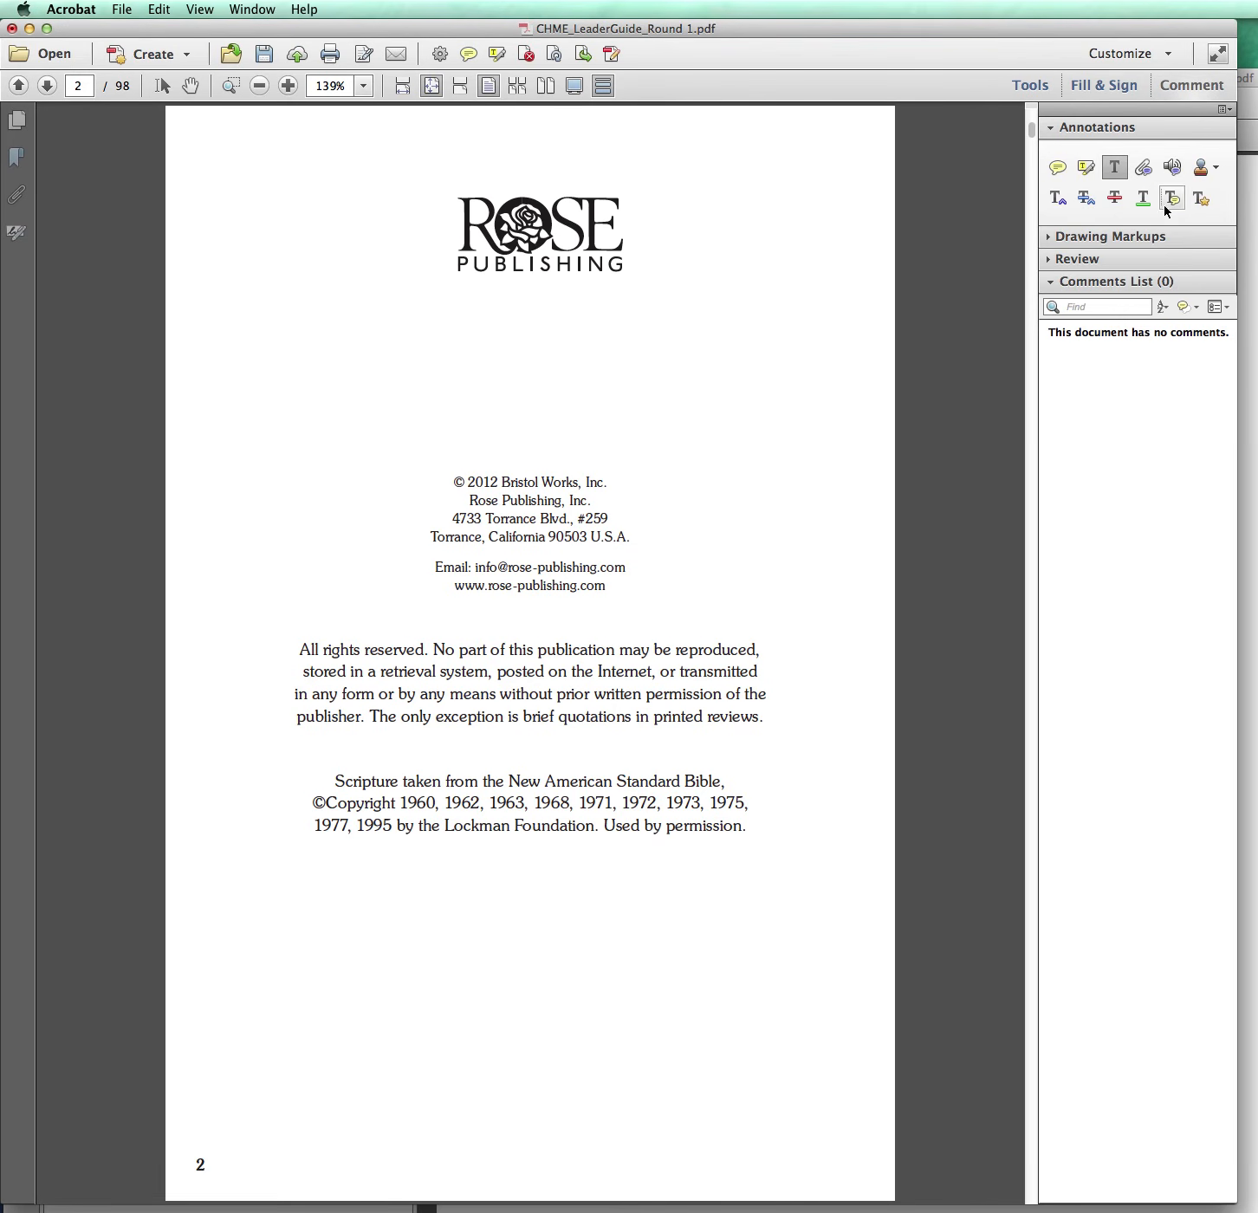
pyautogui.click(1164, 239)
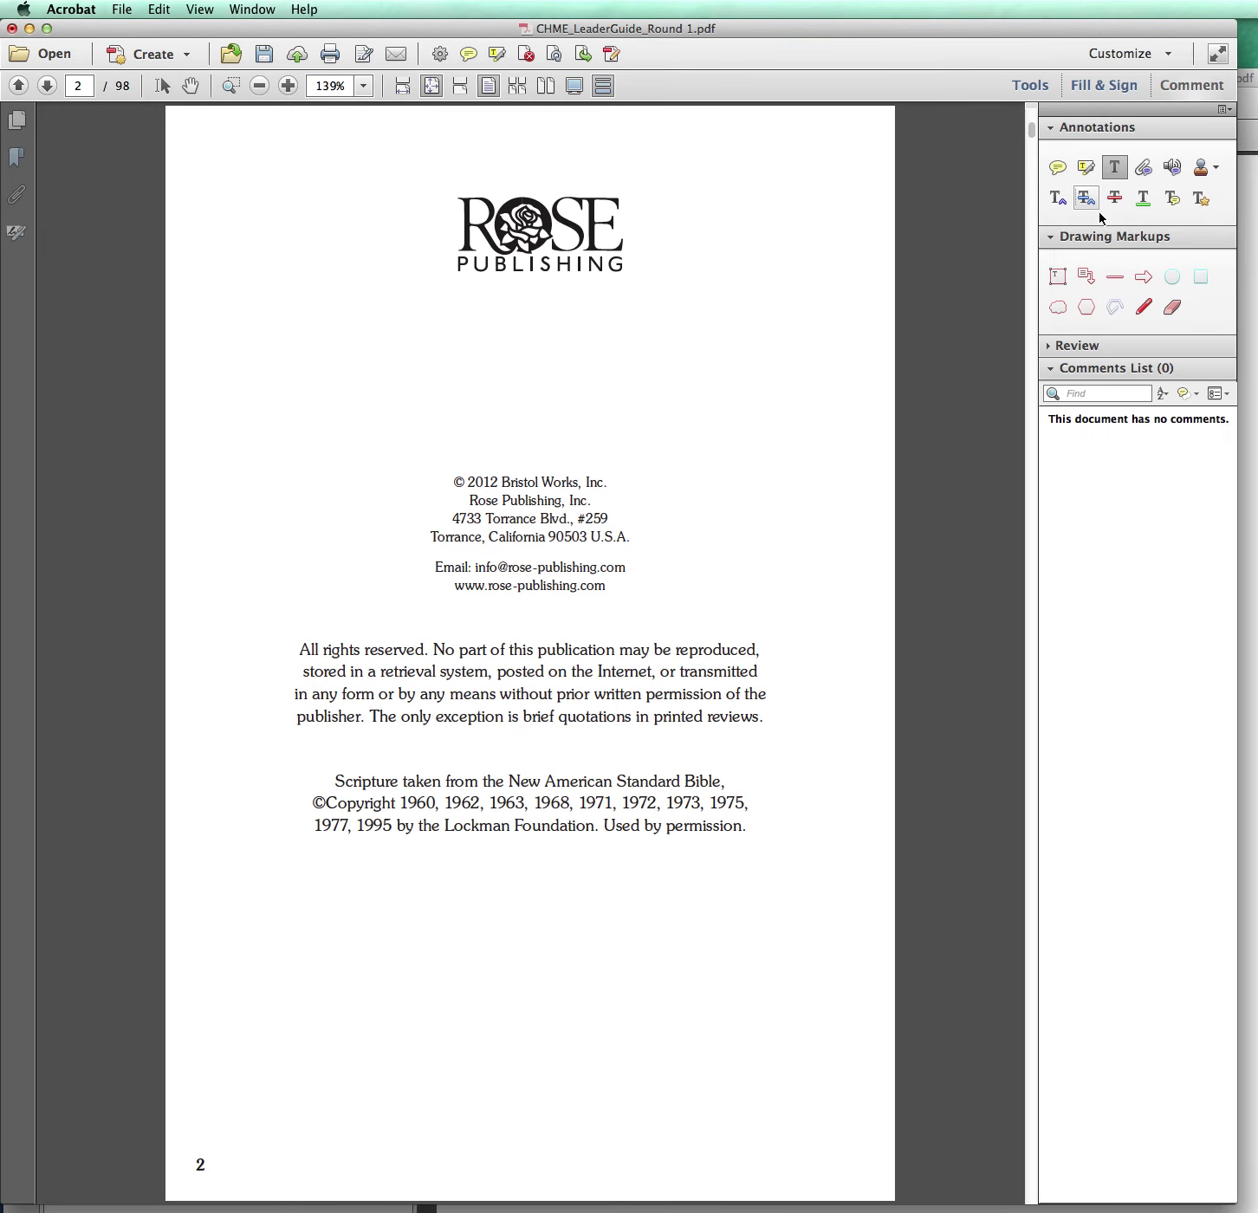
# Add a sticky note reading "Instructions here." in the blank area above the copyright lines on page 2.
pyautogui.click(1057, 168)
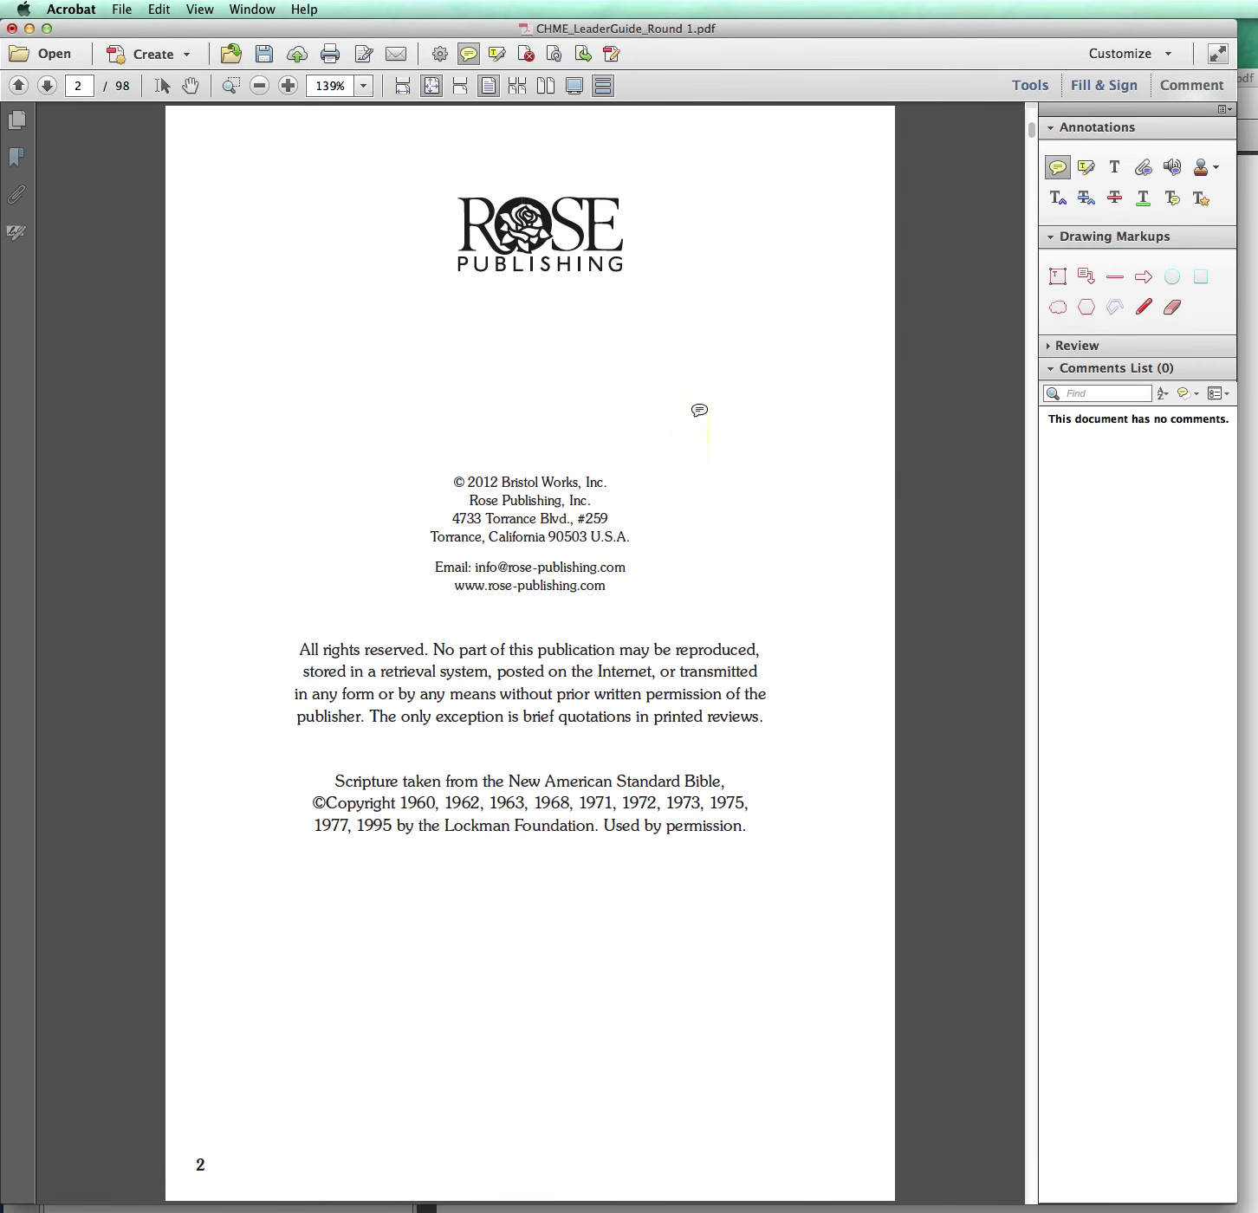
pyautogui.click(700, 409)
pyautogui.write('Instructionsh')
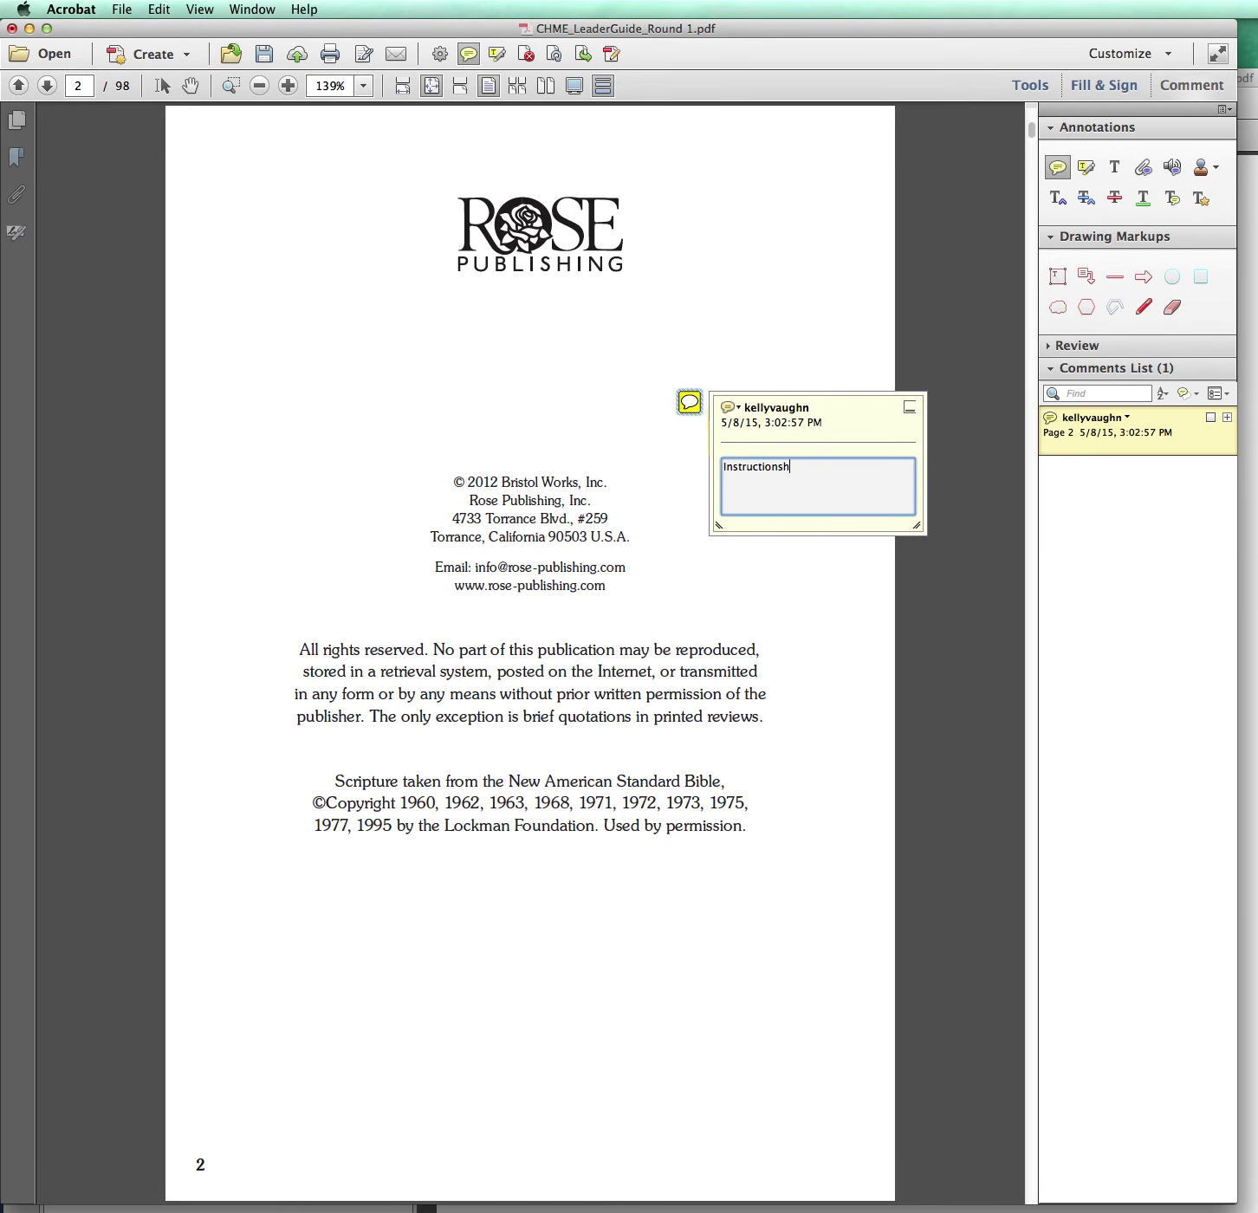
pyautogui.press('BackSpace')
pyautogui.write('here.')
# Highlight the whole "Scripture taken from the New American Standard Bible" paragraph.
pyautogui.click(1088, 167)
pyautogui.moveTo(335, 779)
pyautogui.mouseDown()
pyautogui.moveTo(745, 805)
pyautogui.moveTo(736, 828)
pyautogui.mouseUp()
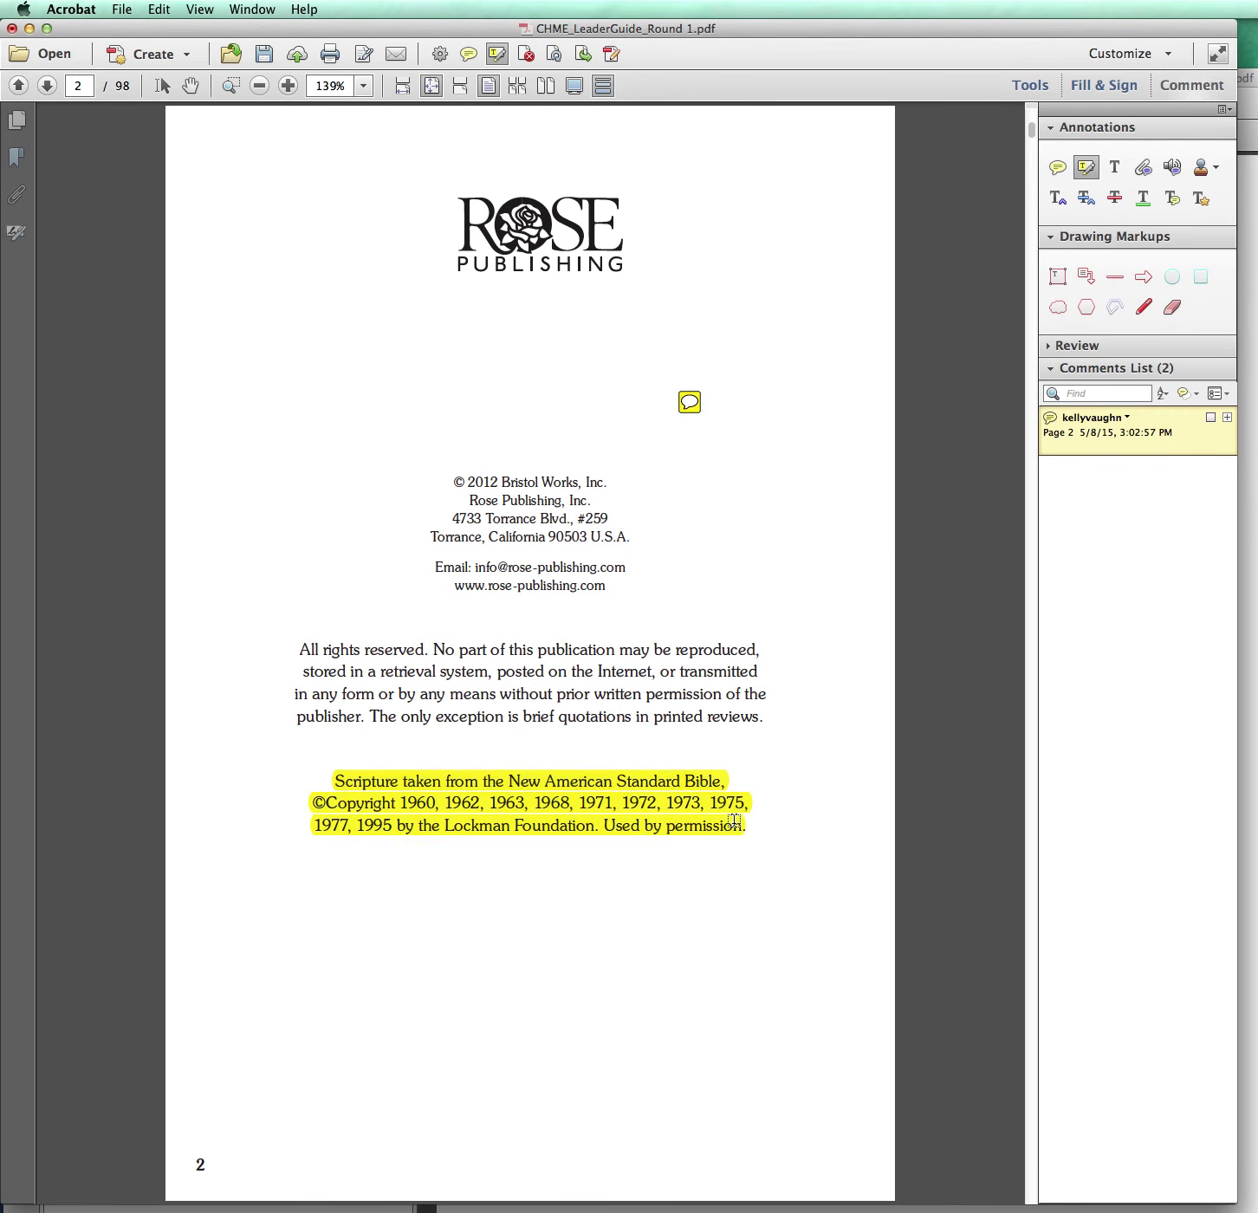
# Move the sticky note beside the highlighted Scripture paragraph and compare the two comments in the comments list.
pyautogui.moveTo(690, 403); pyautogui.dragTo(825, 790)
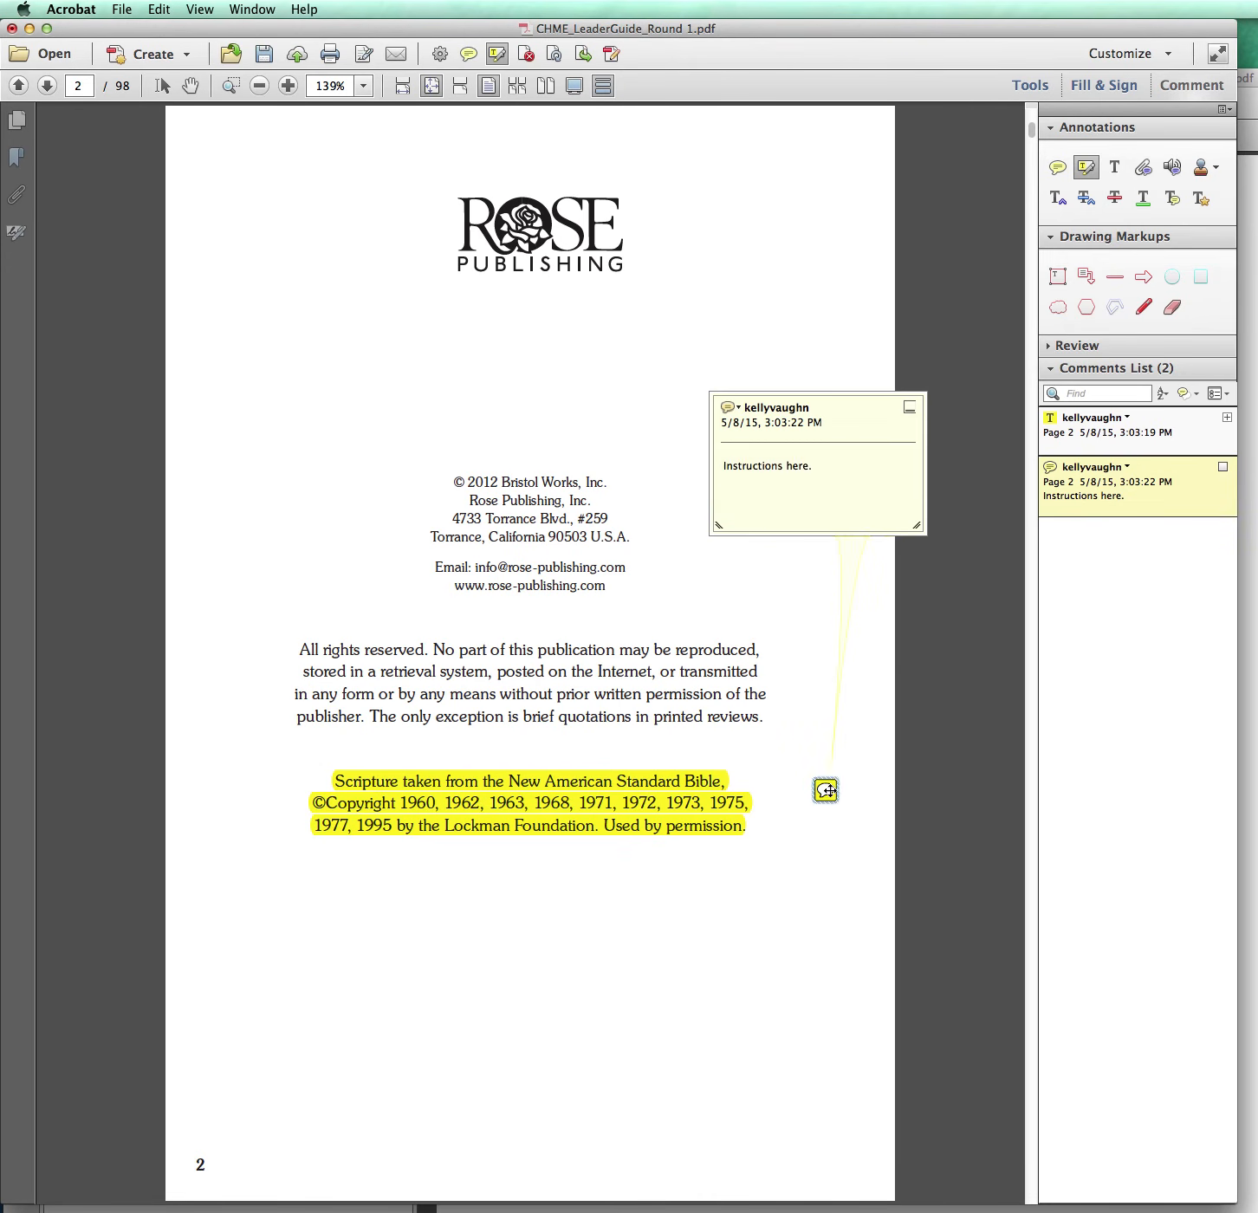
pyautogui.click(874, 519)
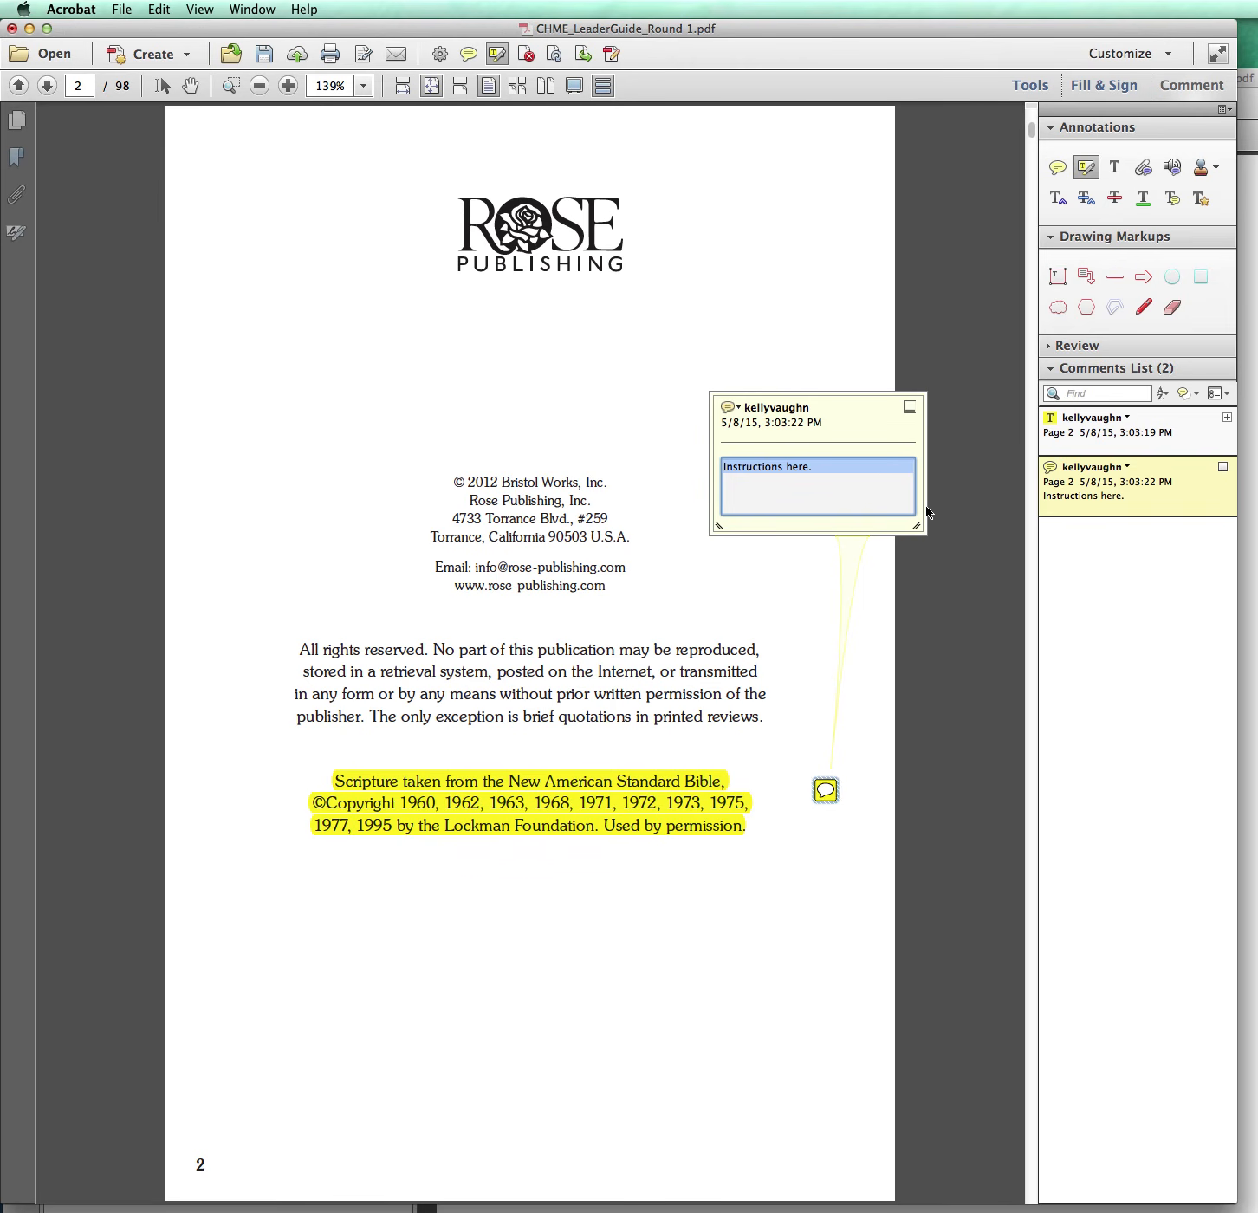
pyautogui.click(1137, 437)
pyautogui.click(1147, 491)
pyautogui.click(1143, 438)
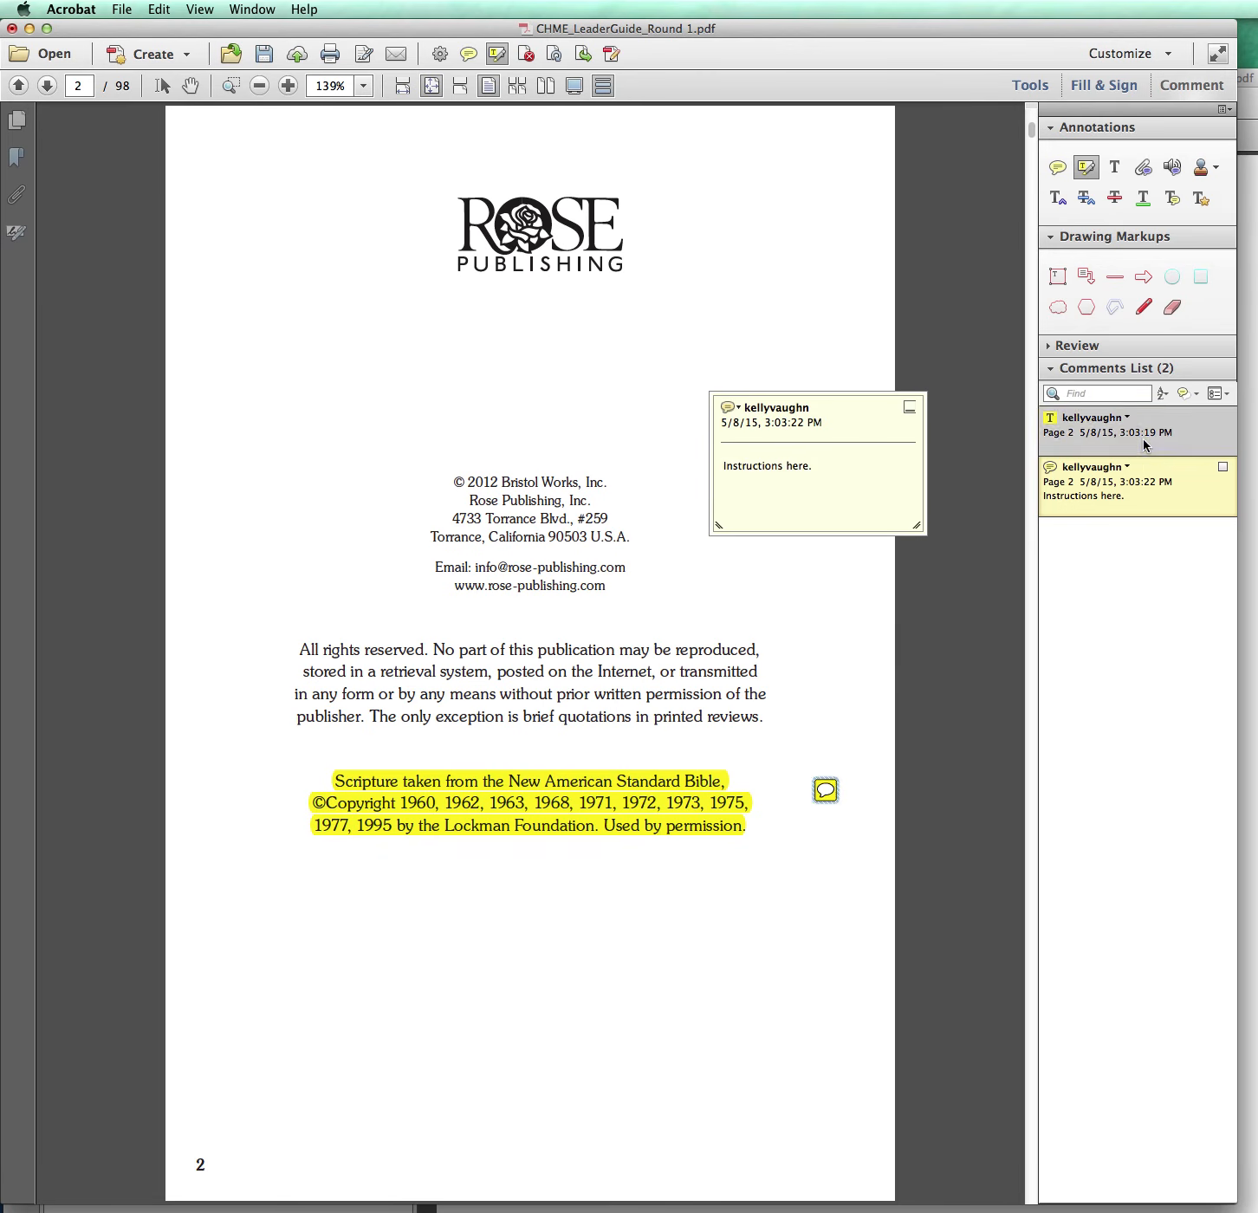
# Delete the sticky note beside the highlighted Scripture paragraph.
pyautogui.click(1151, 491)
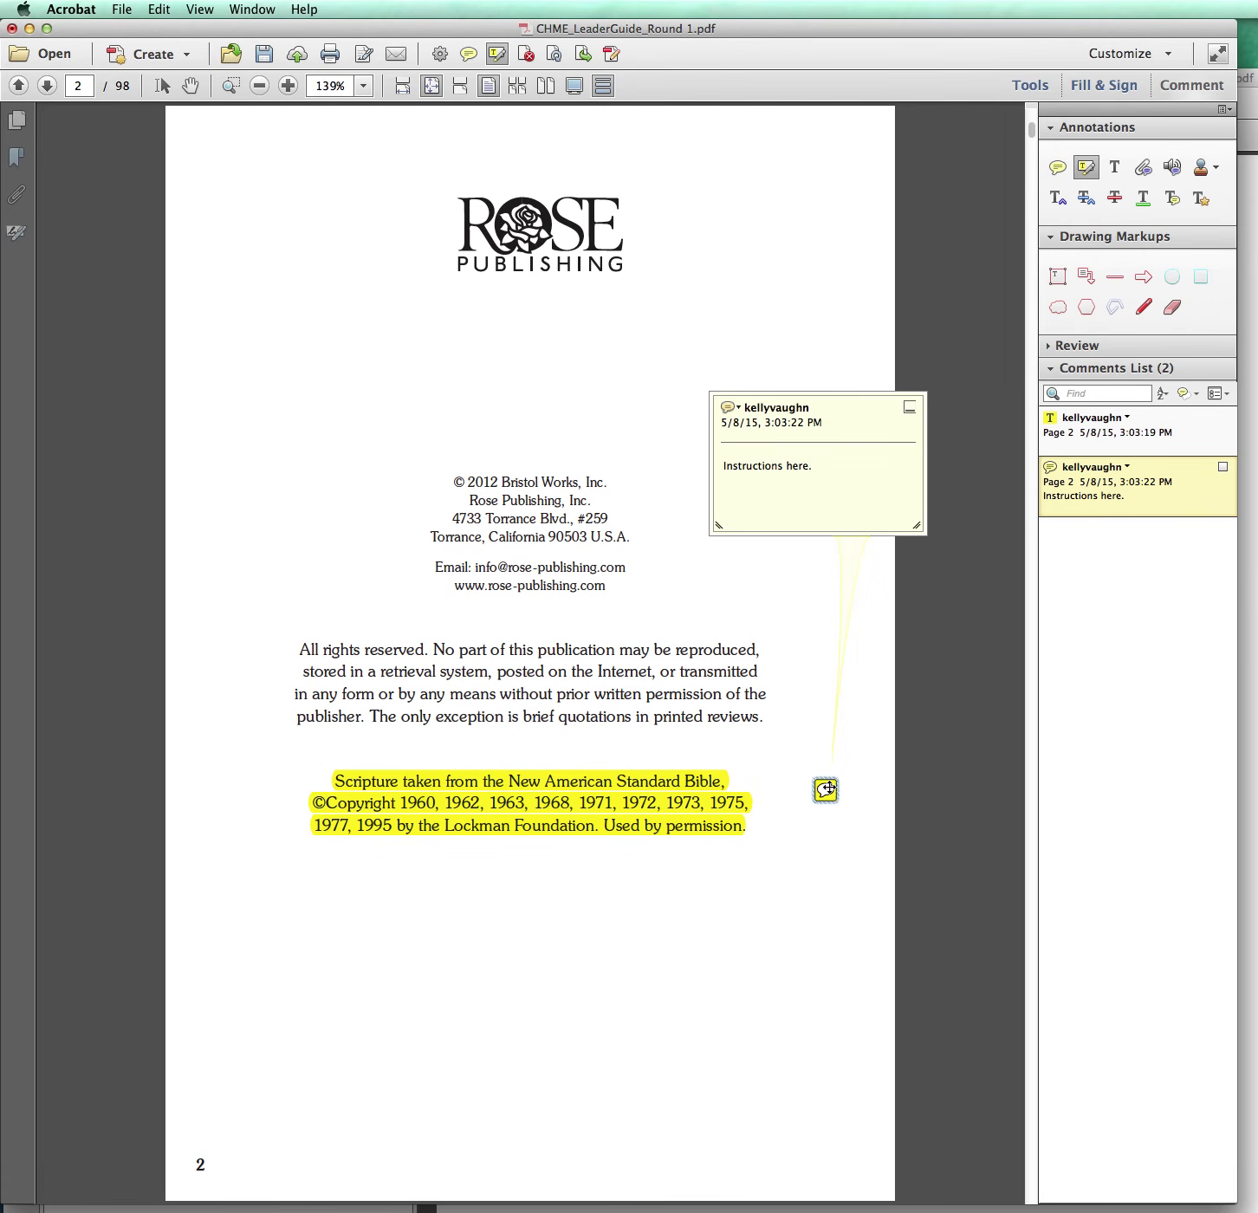
pyautogui.press('Delete')
# Attach a pop-up note reading "Instructions here." to the Scripture paragraph's highlight and checkmark that comment in the comments list.
pyautogui.click(728, 815)
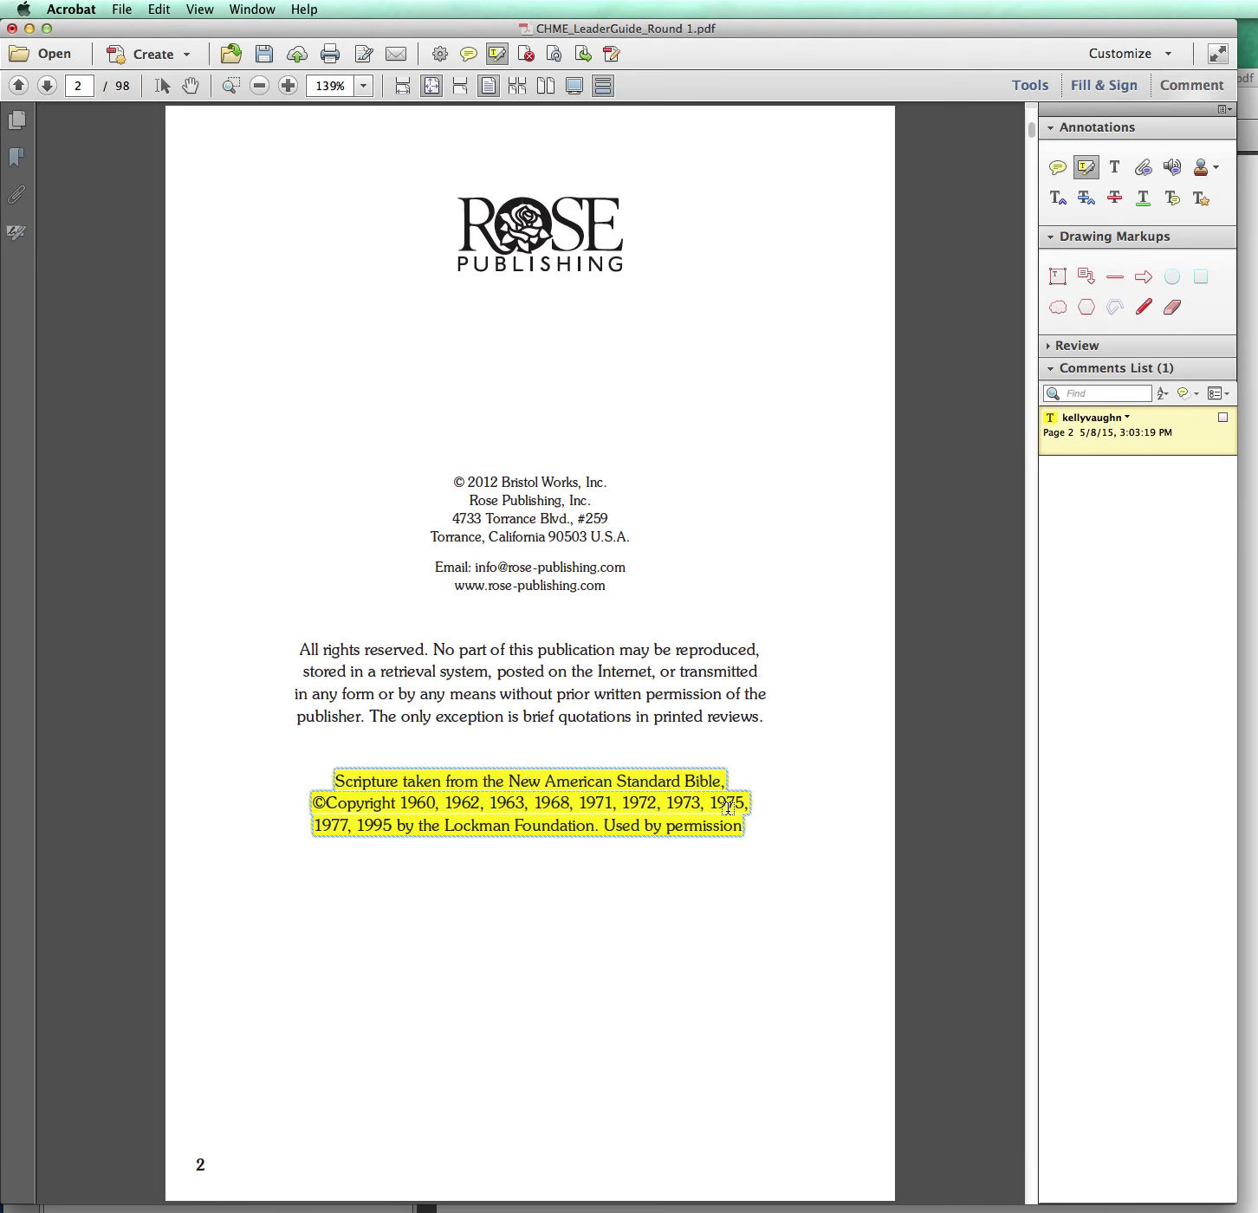
pyautogui.rightClick(728, 807)
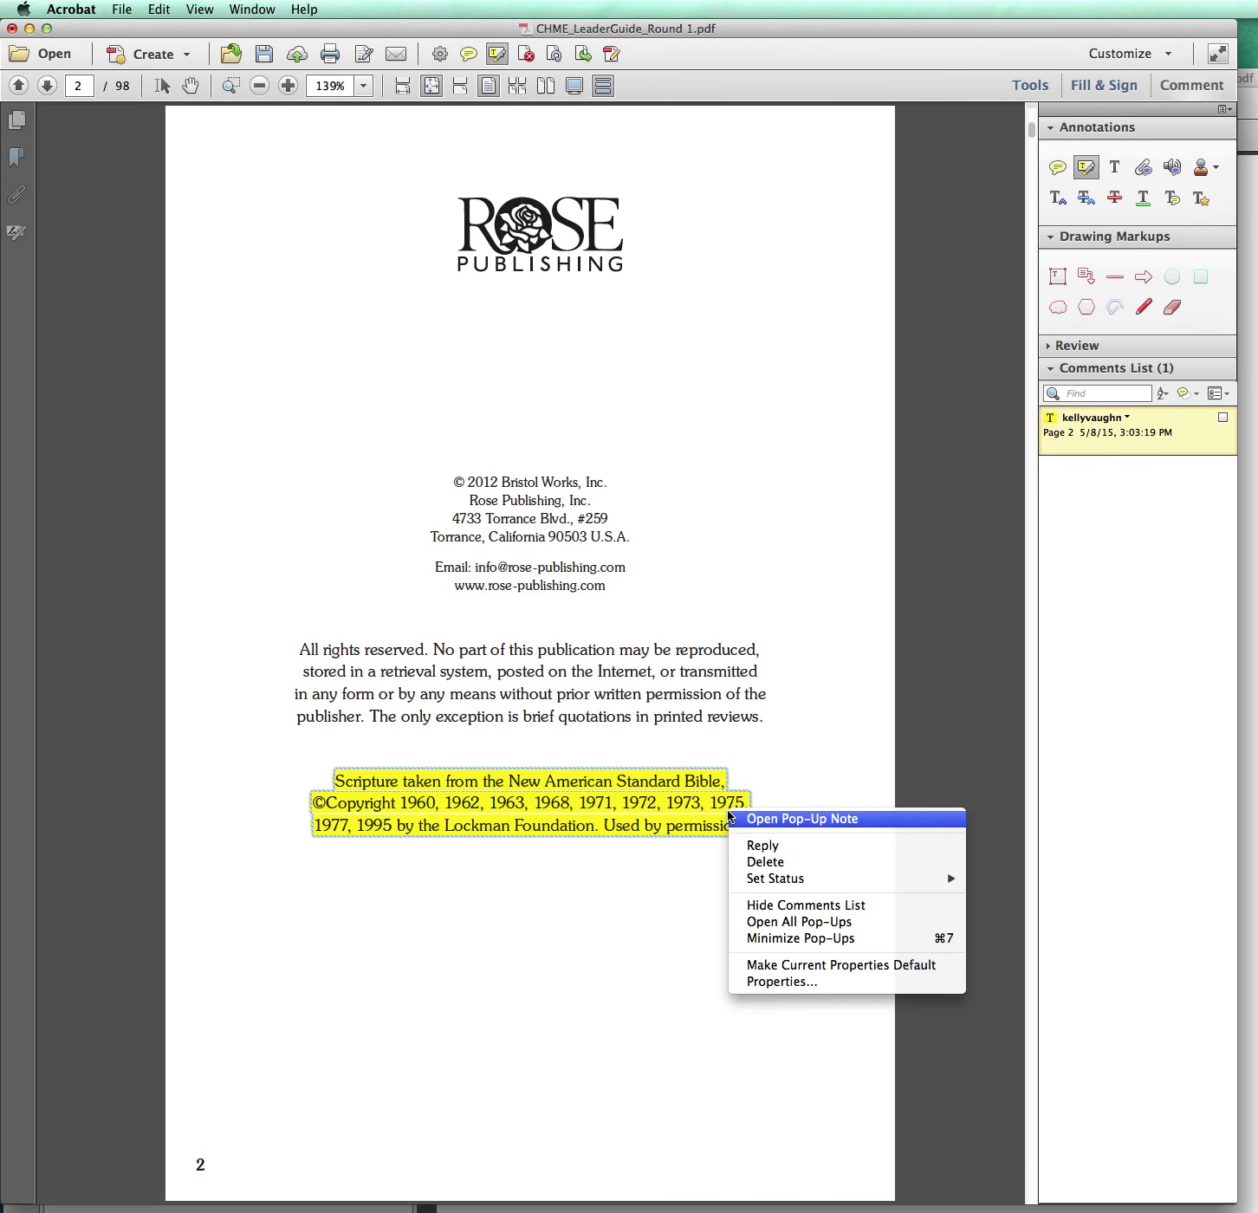
pyautogui.click(732, 818)
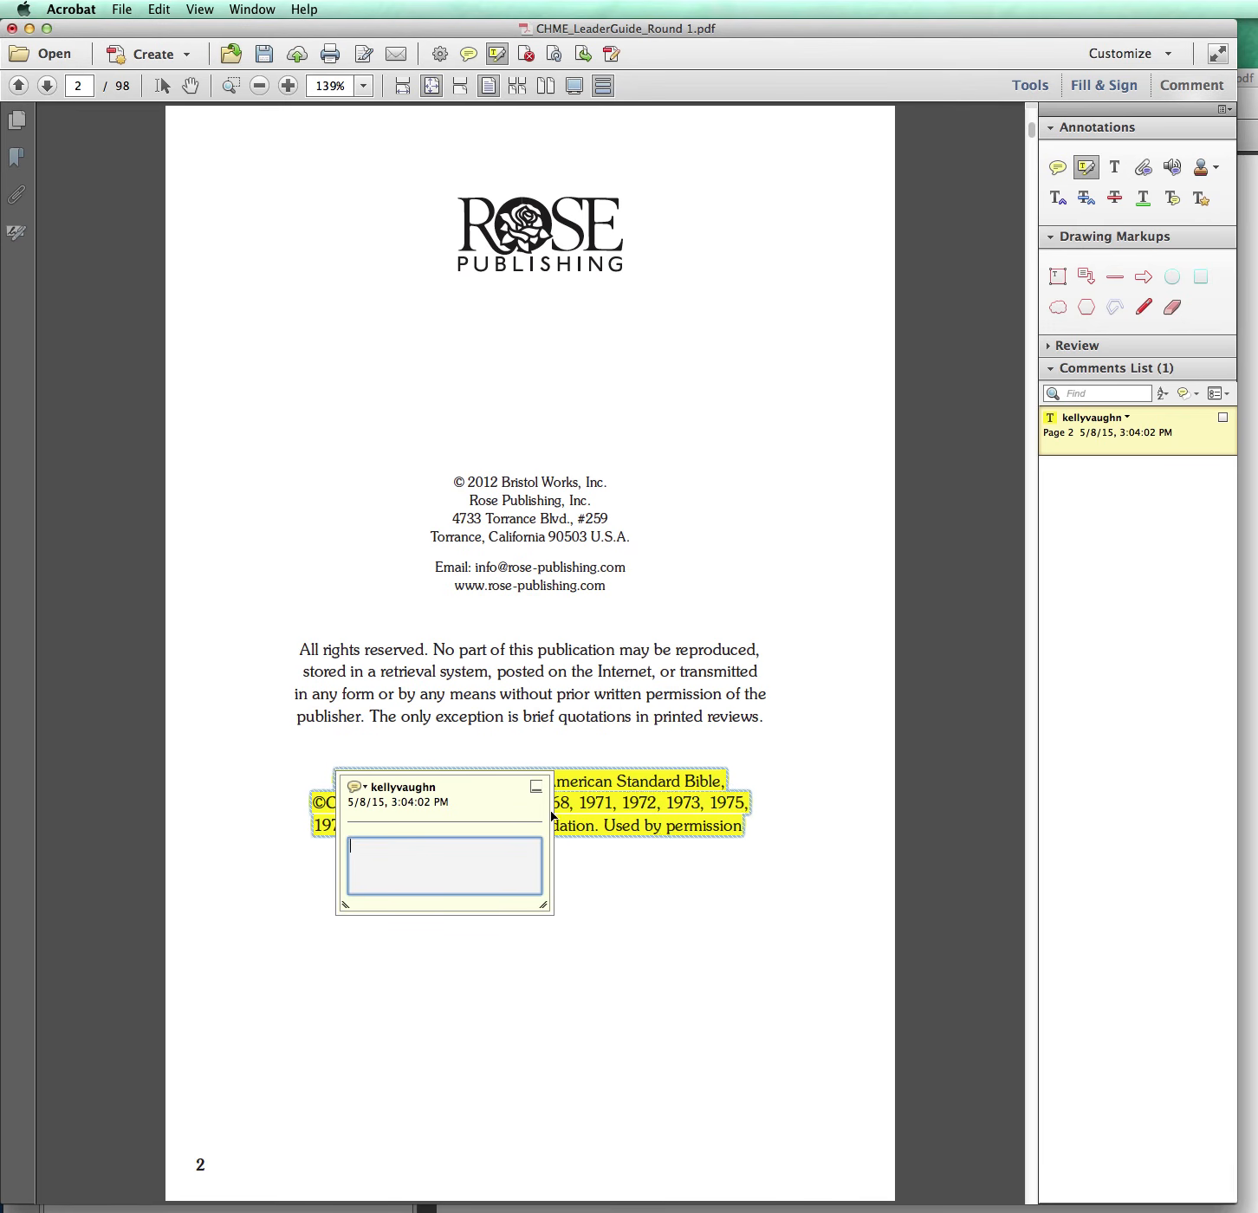
pyautogui.write('Instructions here.')
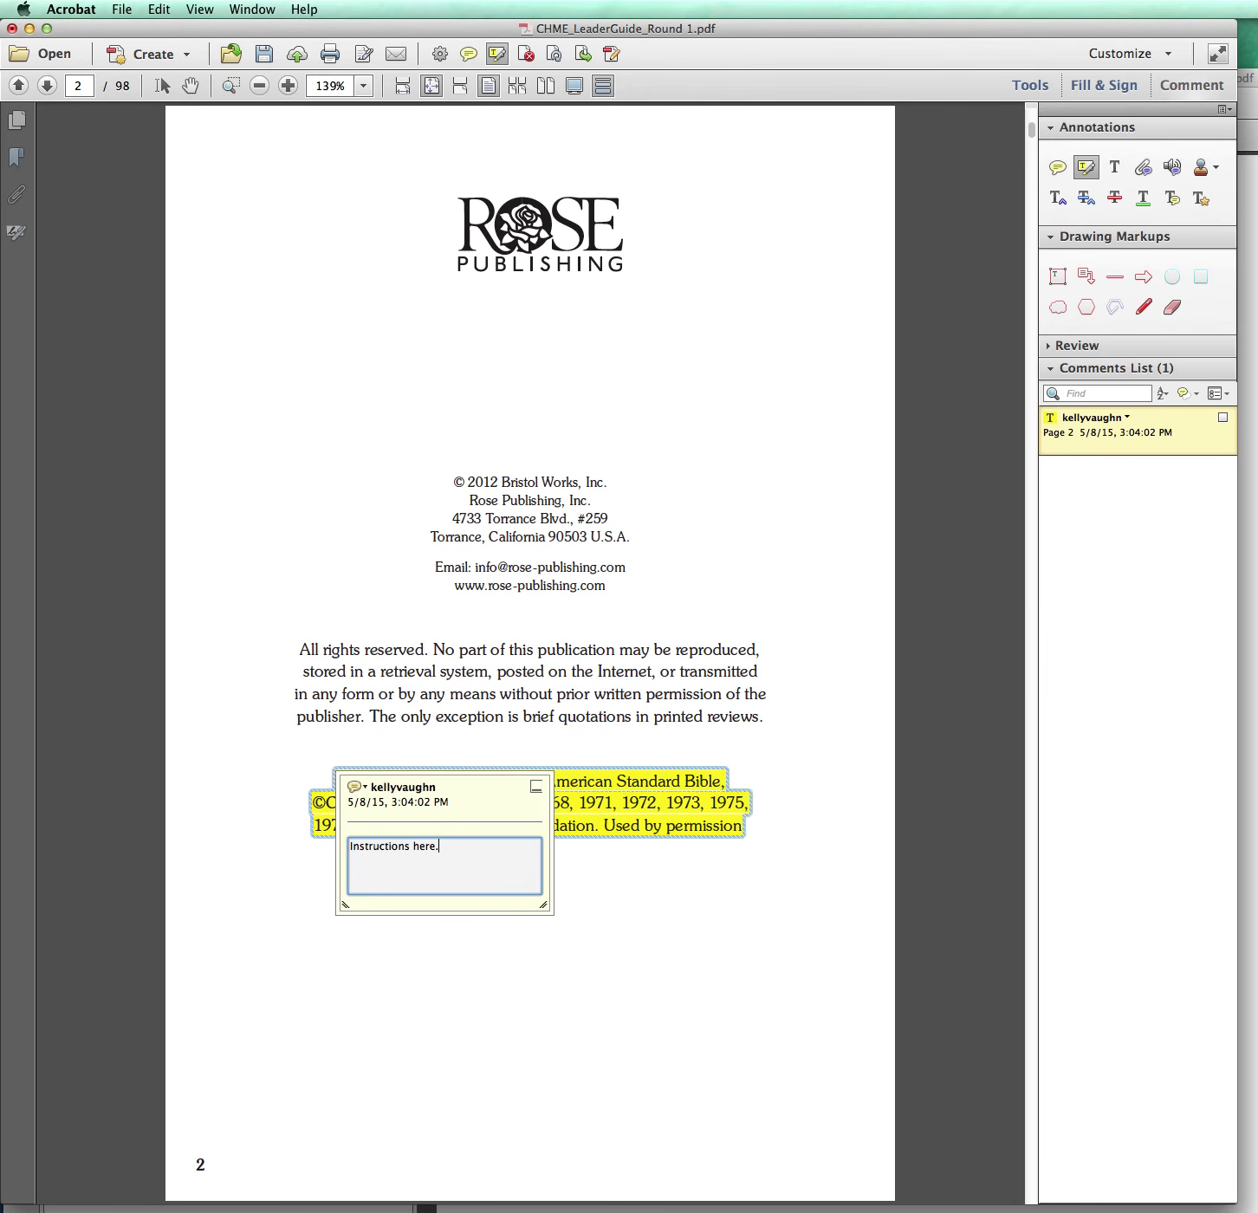
pyautogui.click(1088, 531)
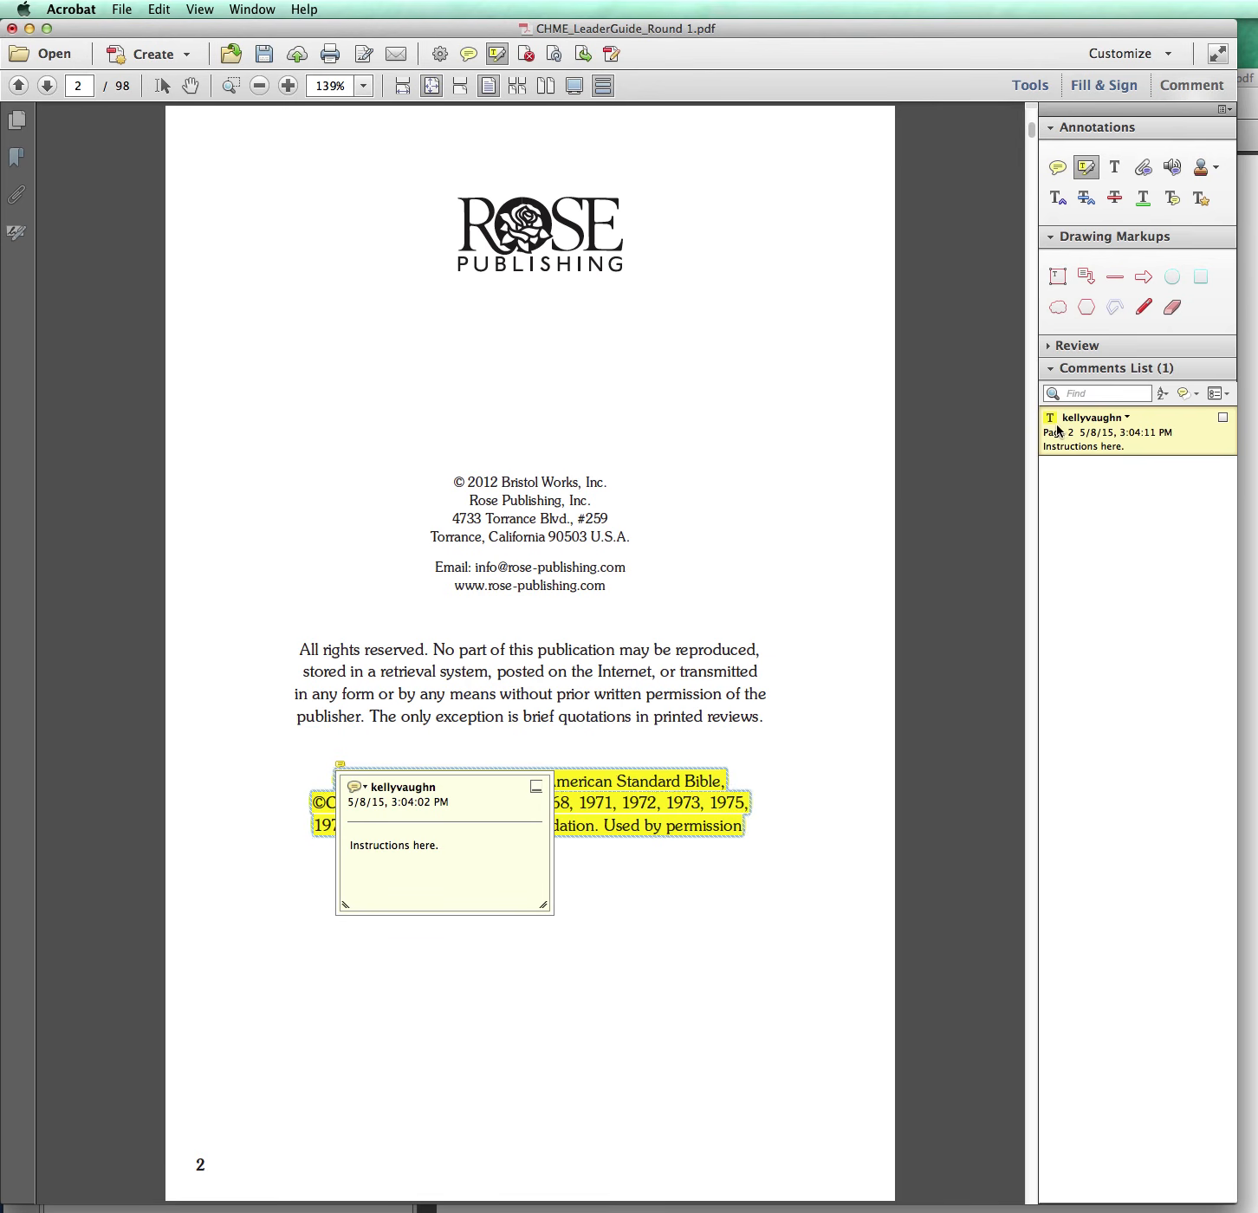
pyautogui.click(1224, 419)
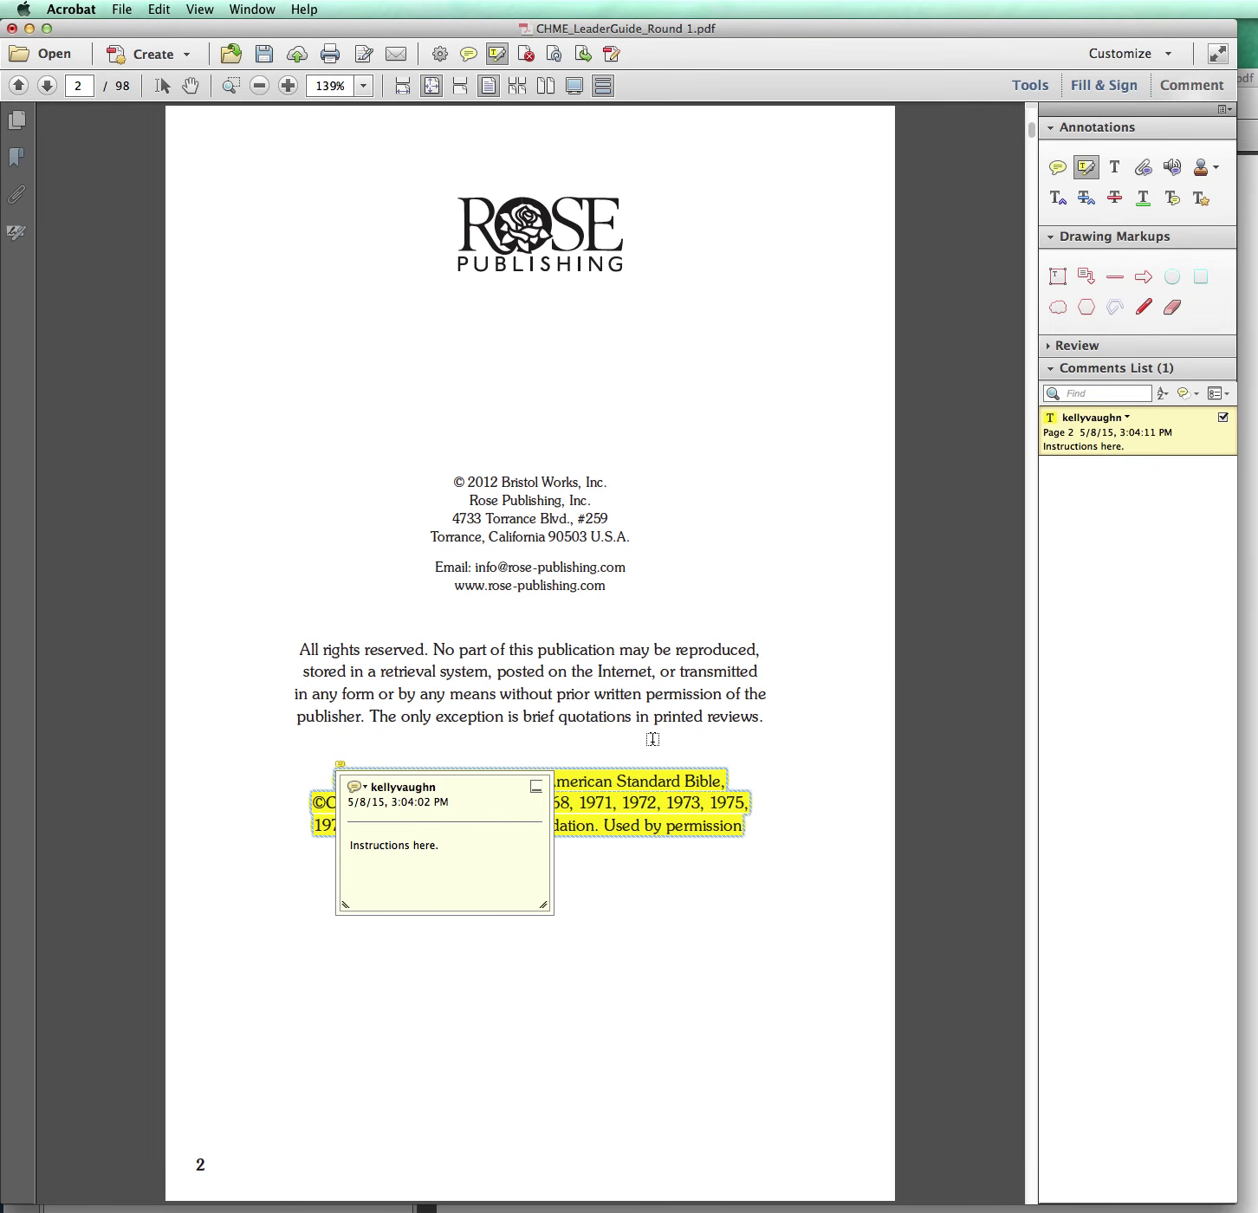
# Add a text comment reading "Add text." in the blank area between the logo and the copyright lines.
pyautogui.click(1116, 168)
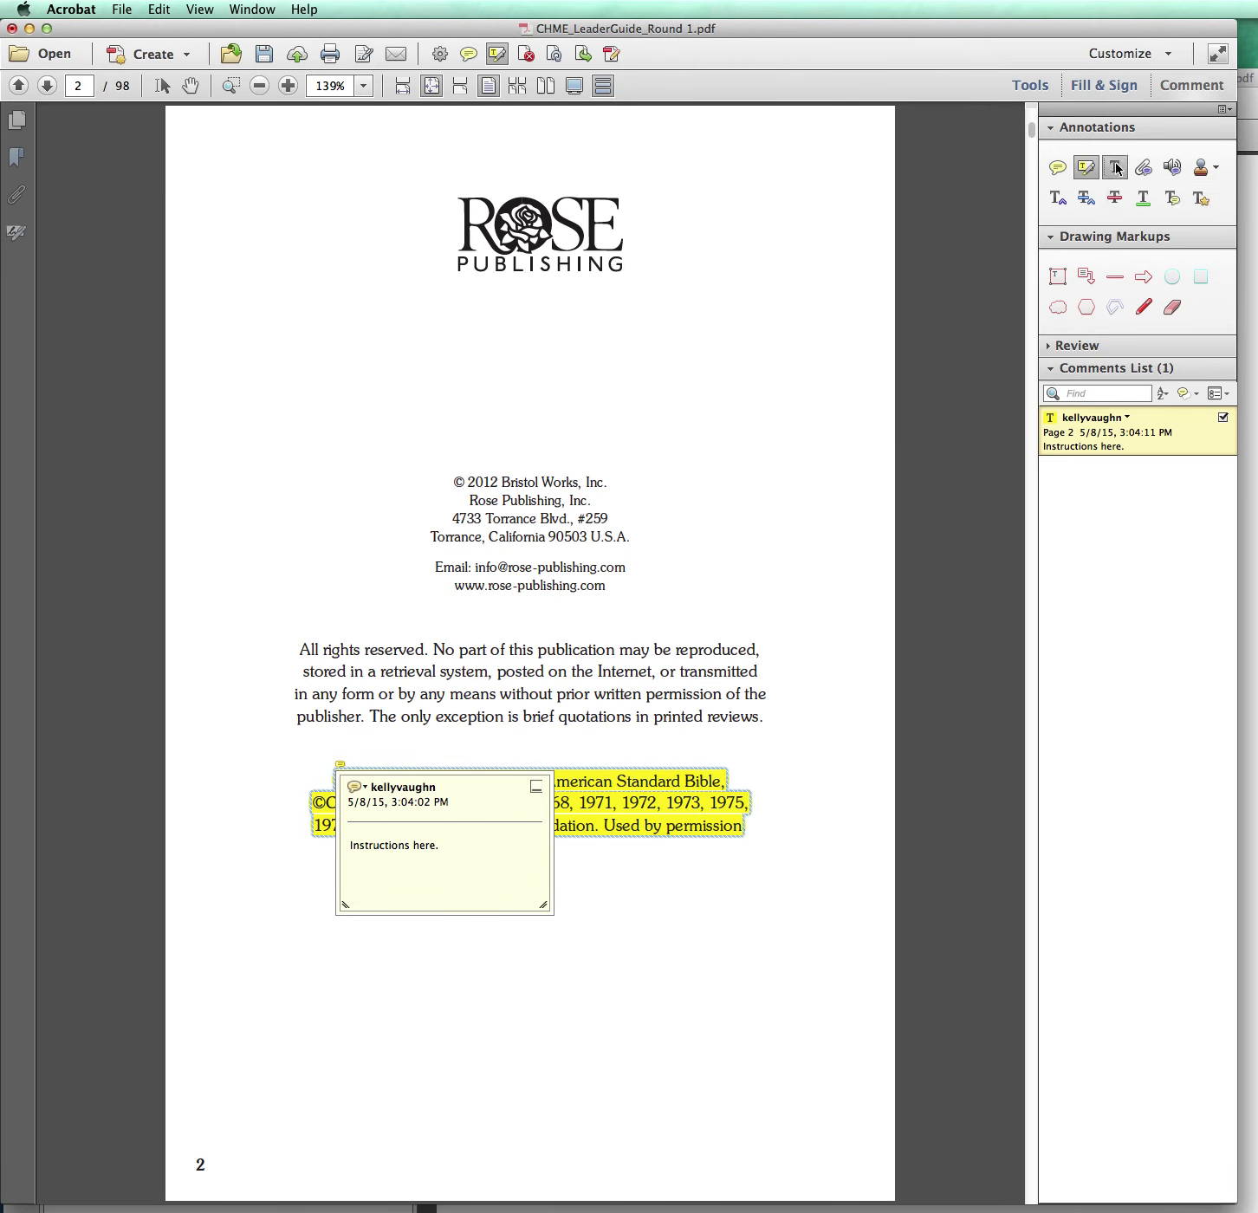
pyautogui.click(293, 362)
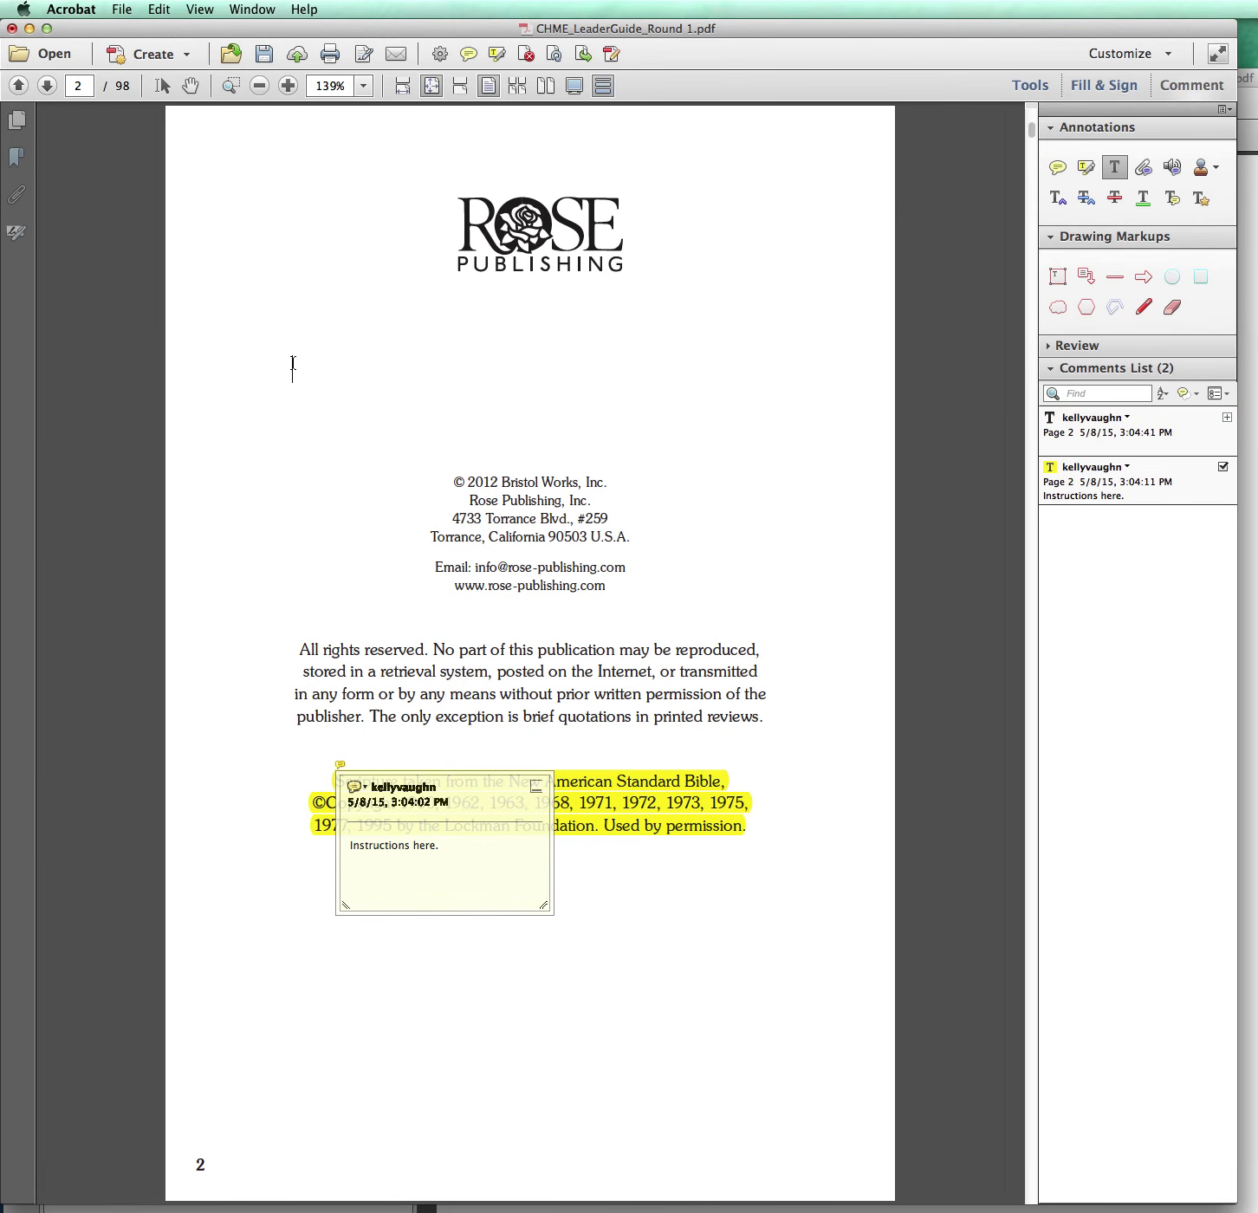
pyautogui.write('Add text.')
pyautogui.click(1129, 445)
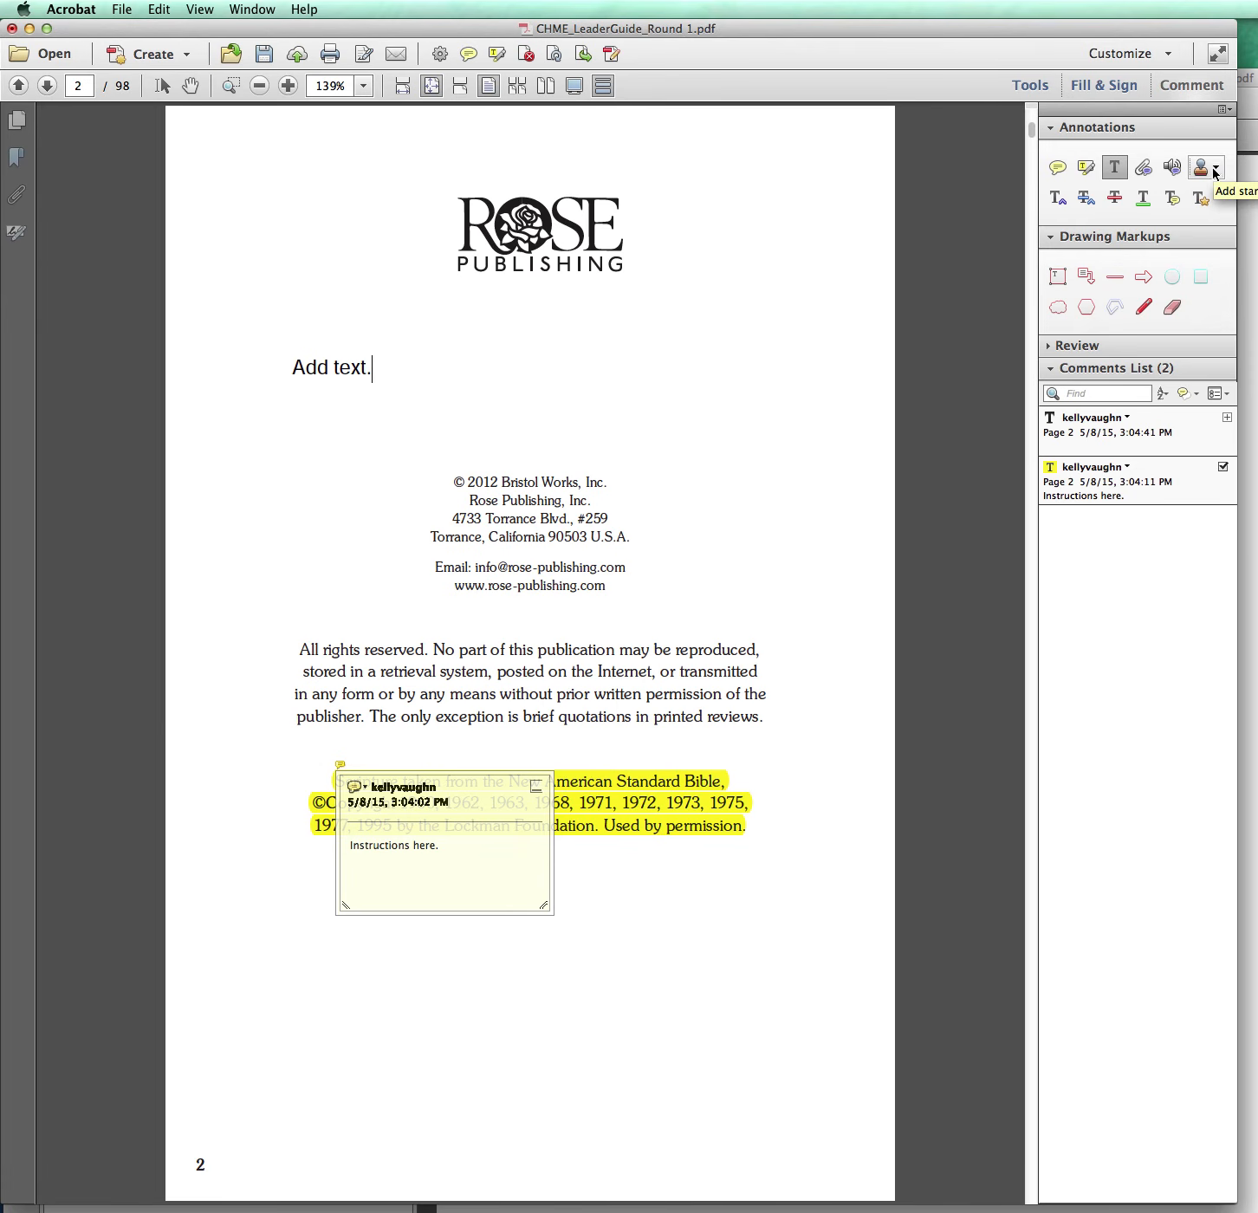
# Mark a text insertion after "printed reviews." with the note "Paste in text here.".
pyautogui.click(1055, 201)
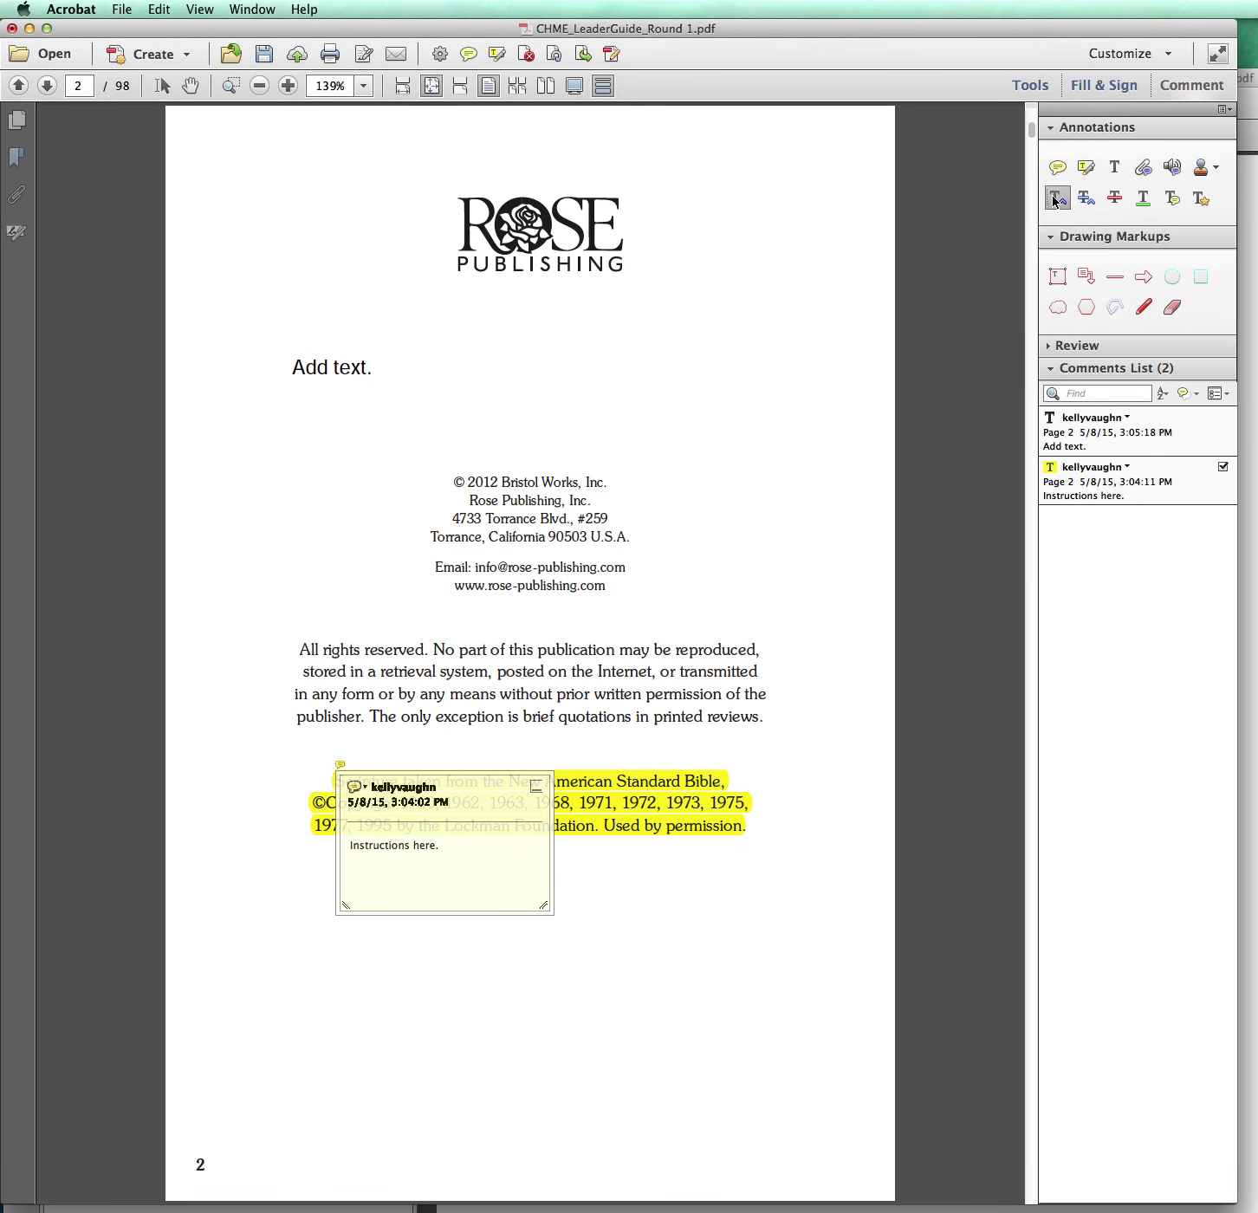
pyautogui.click(764, 721)
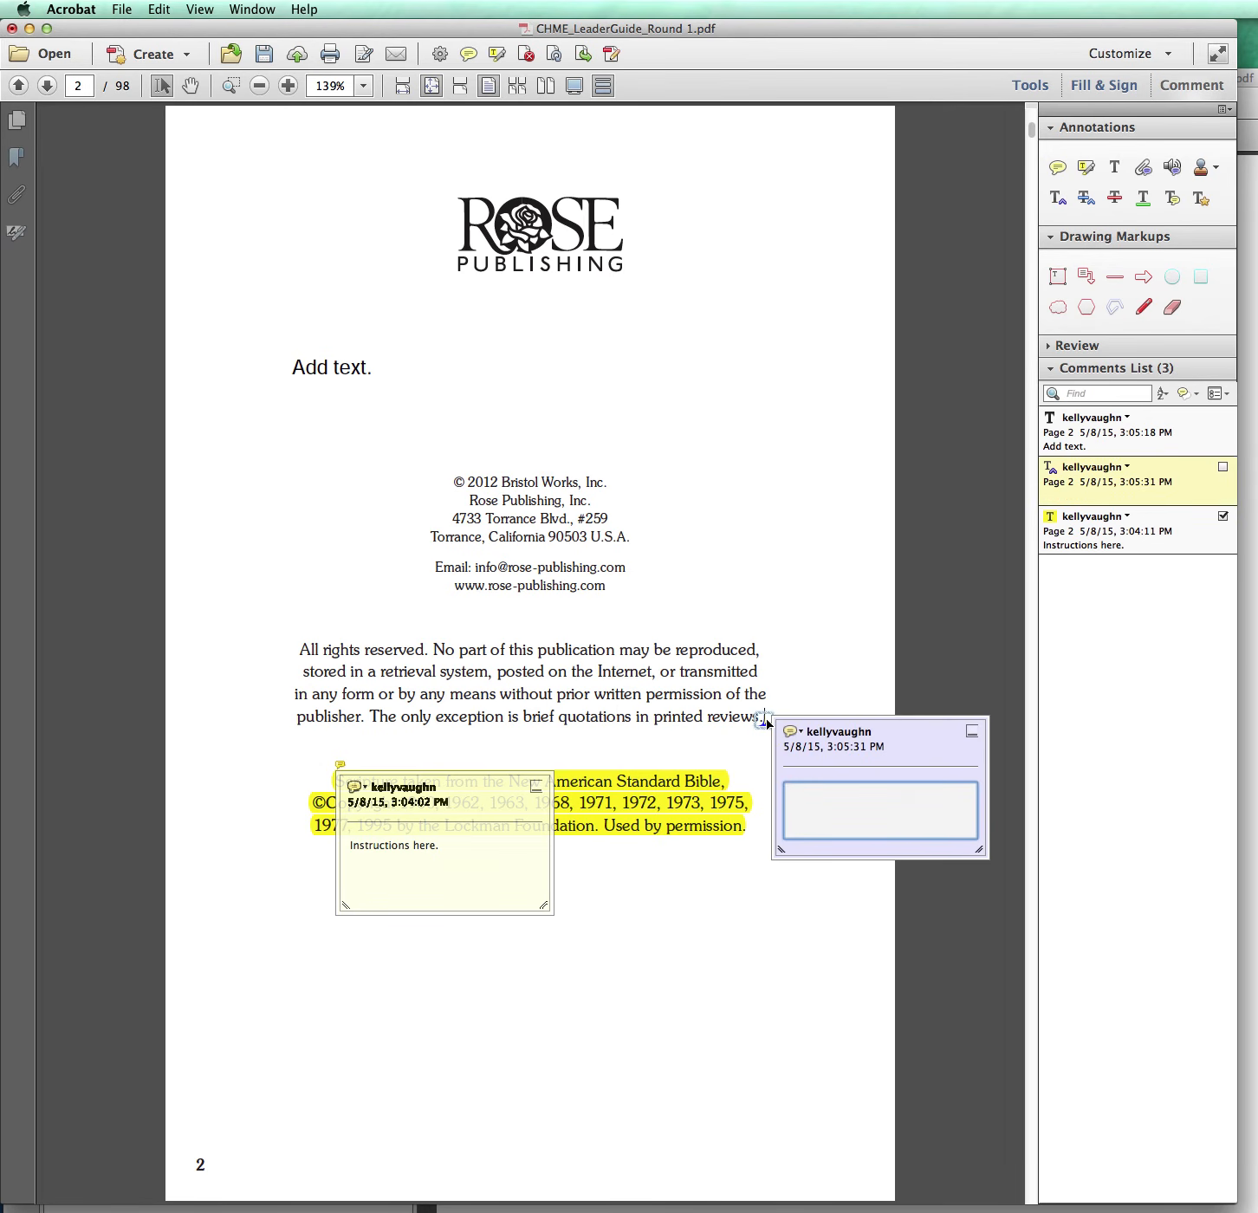
pyautogui.write('Paste in text here.')
# Mark "All rights reserved" for replacement and strike through the publisher's name and address lines.
pyautogui.click(1094, 205)
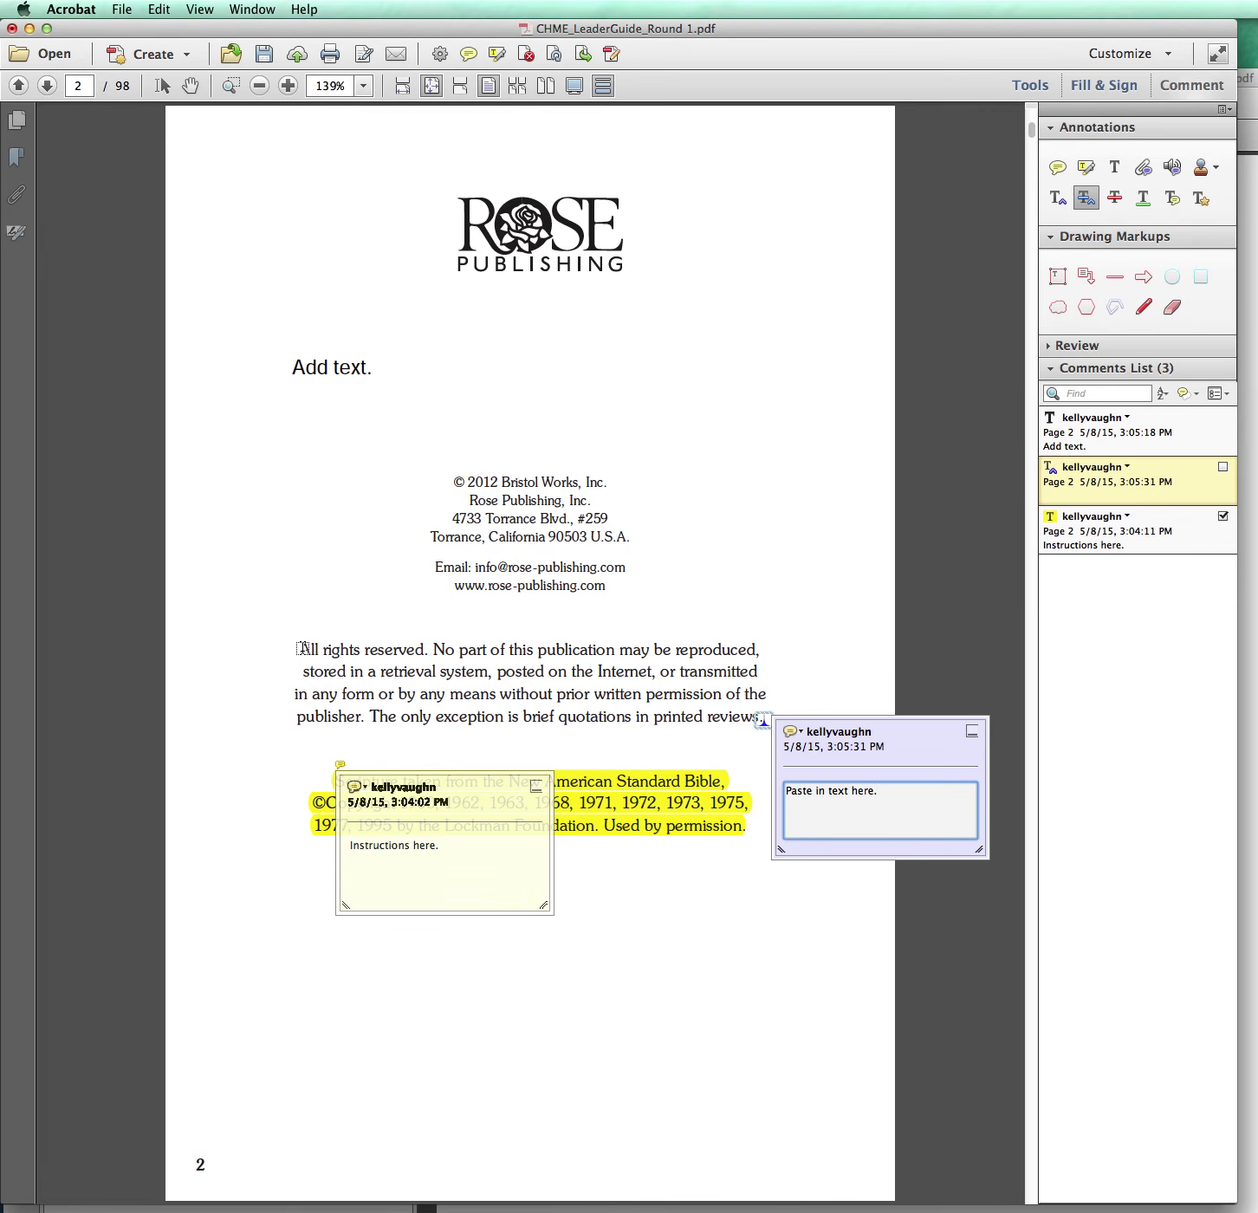
pyautogui.moveTo(299, 648); pyautogui.dragTo(384, 656)
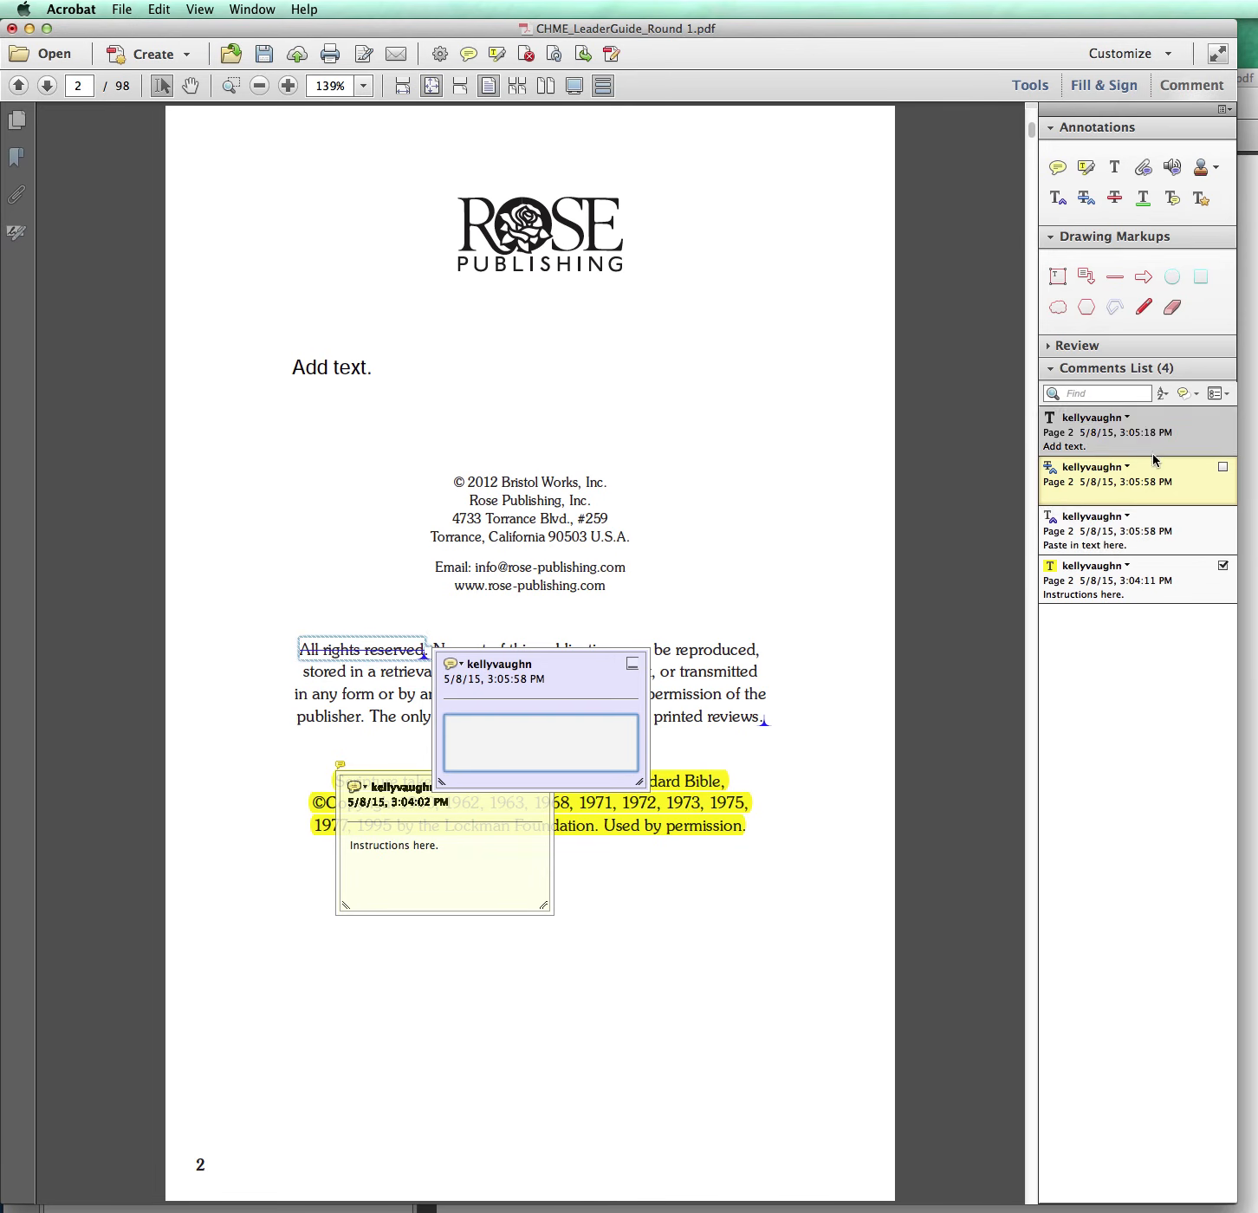
pyautogui.click(1116, 198)
pyautogui.moveTo(634, 535); pyautogui.dragTo(475, 497)
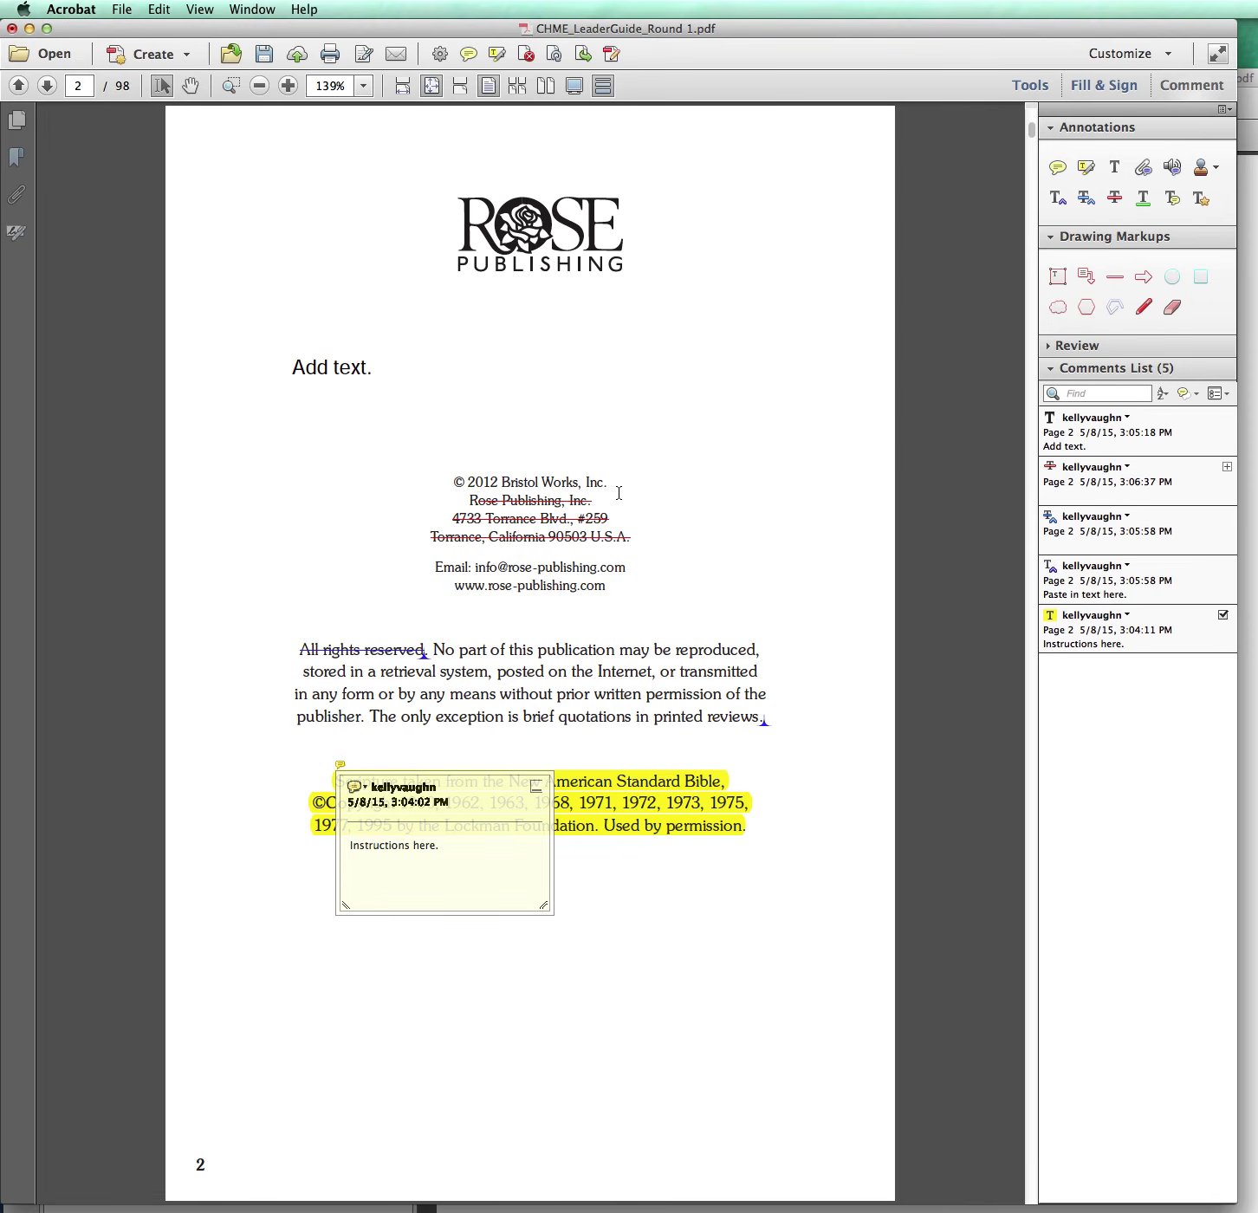
# Underline the publisher's e-mail and website lines and attach the pop-up note "Italicize this text." to the underline.
pyautogui.click(1139, 199)
pyautogui.moveTo(613, 584); pyautogui.dragTo(432, 578)
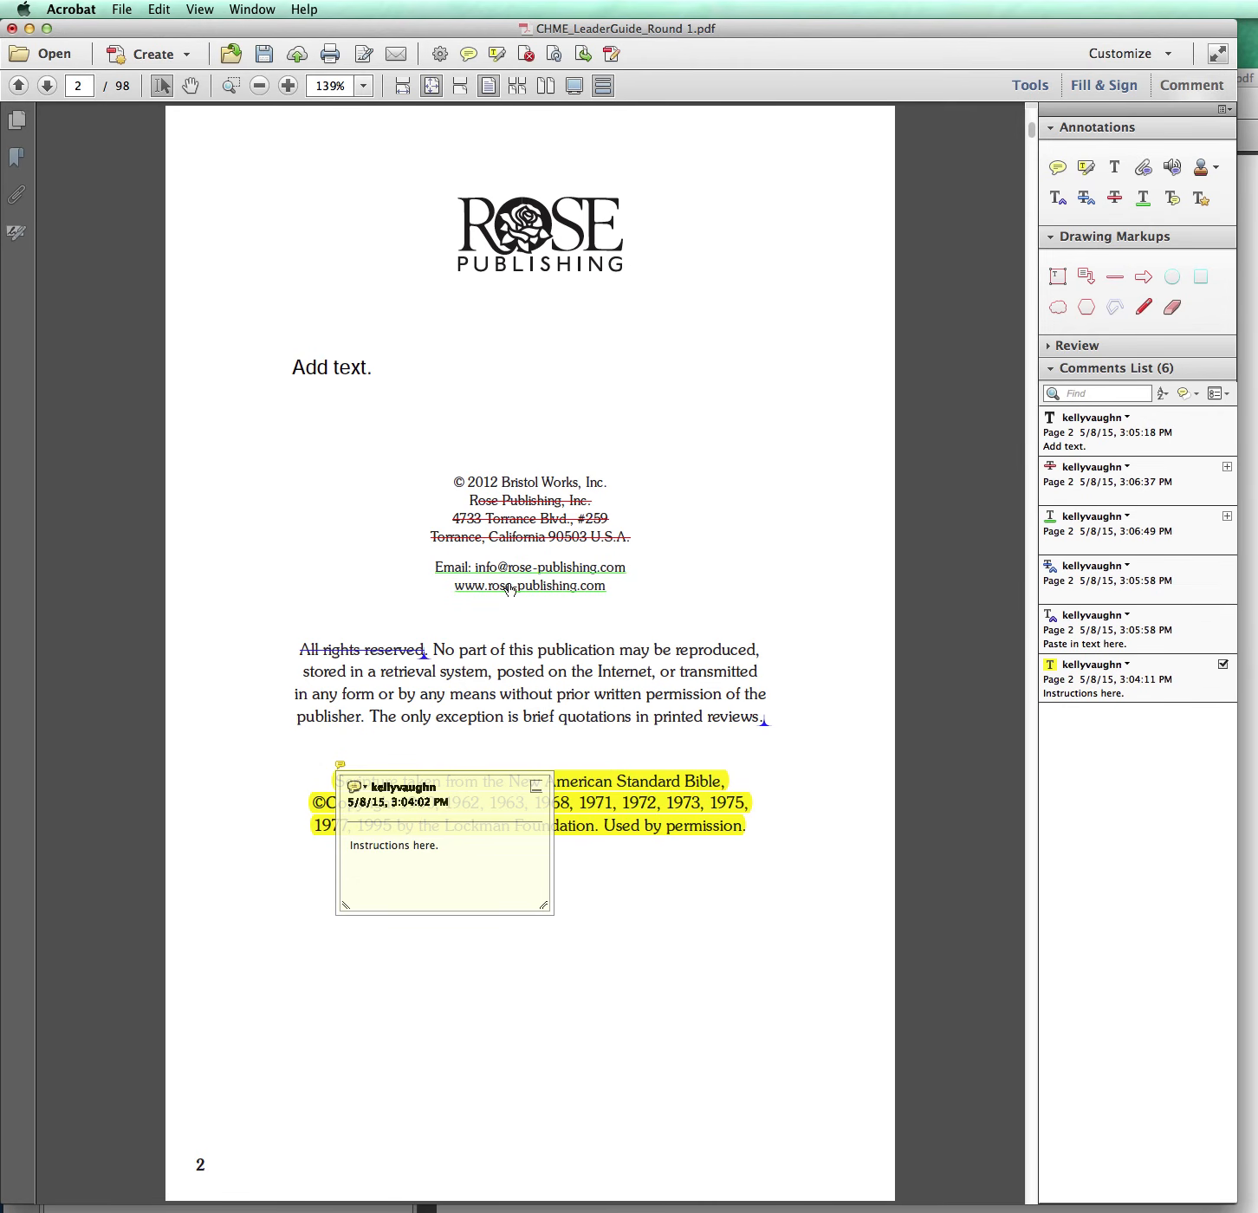
pyautogui.click(581, 580)
pyautogui.scroll(-3, 596, 564)
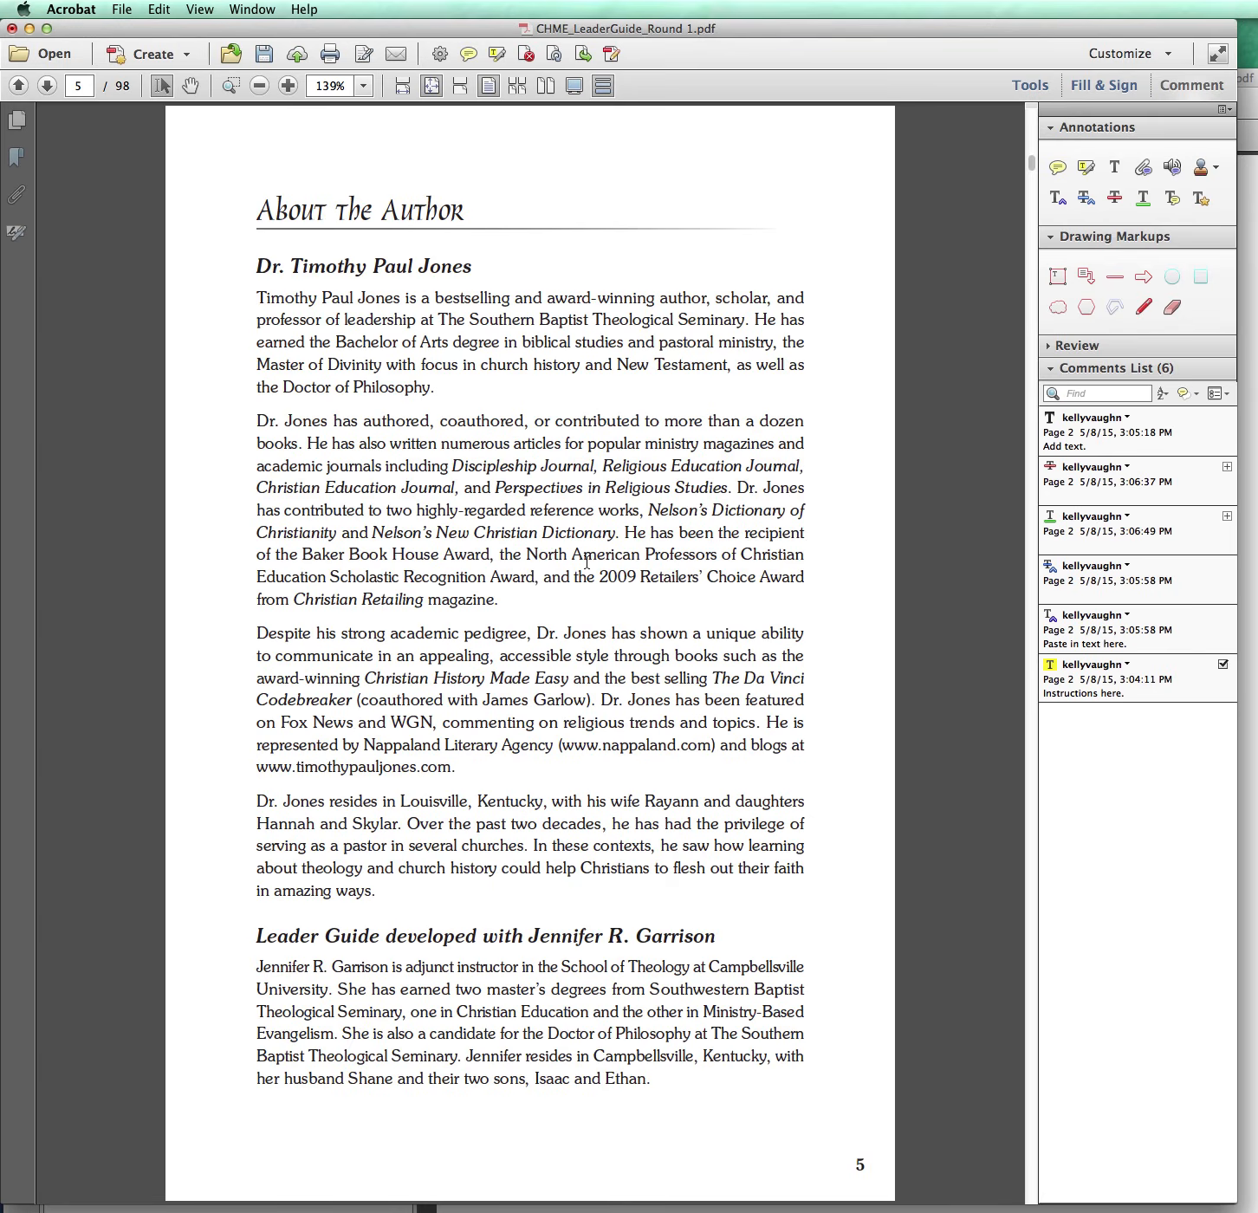
pyautogui.scroll(6, 589, 562)
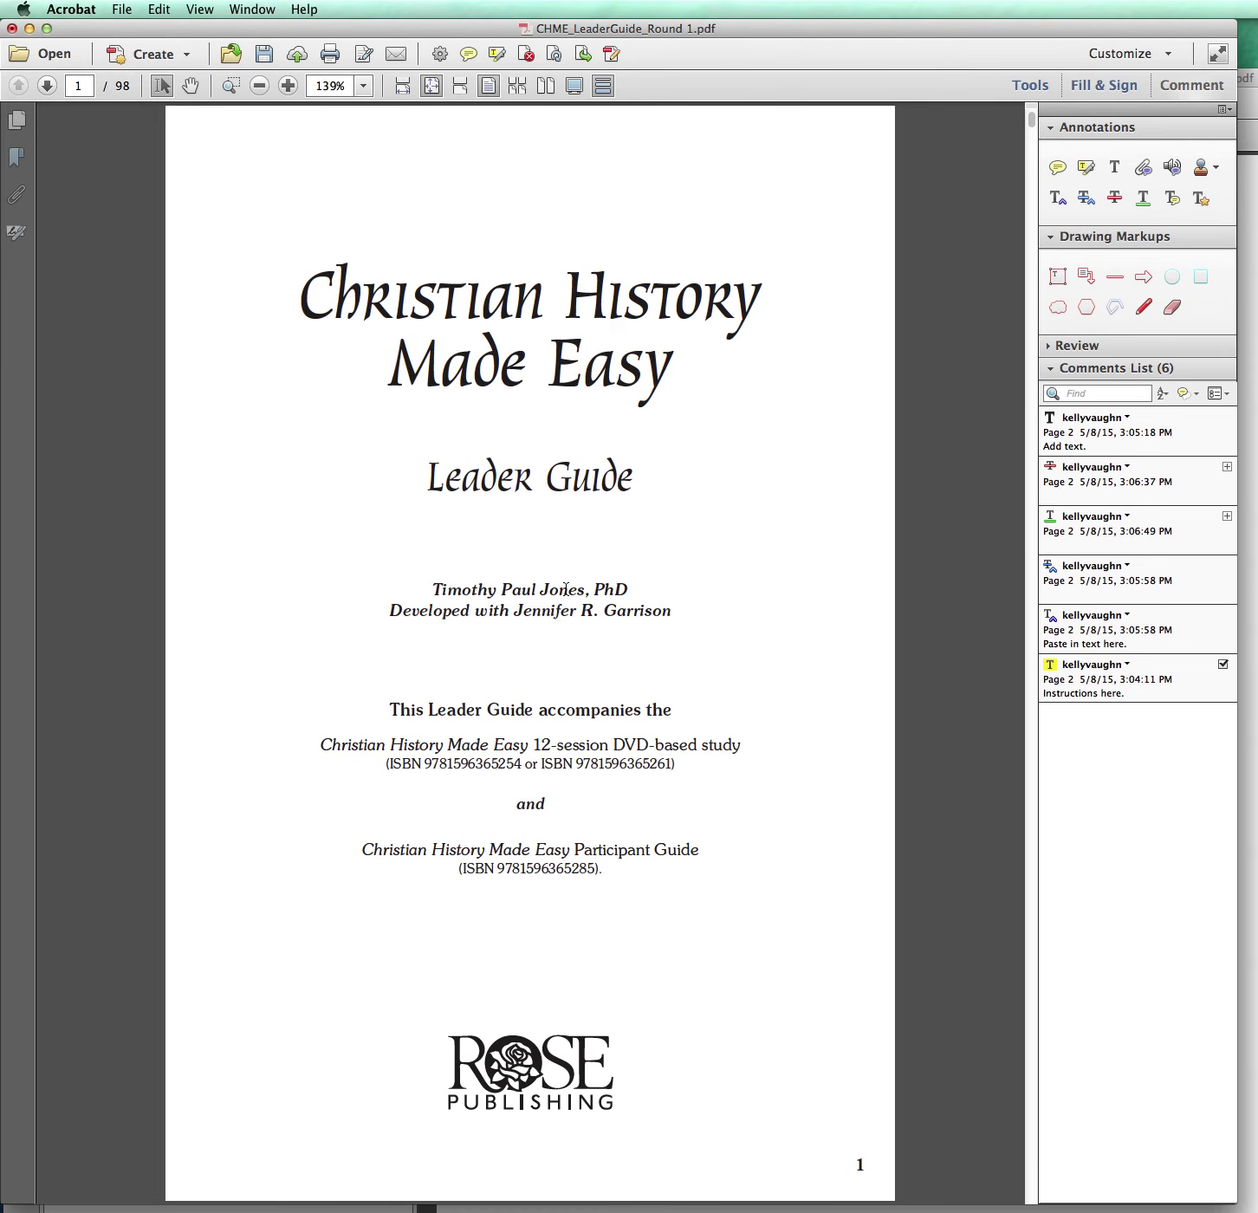
pyautogui.scroll(-1, 565, 589)
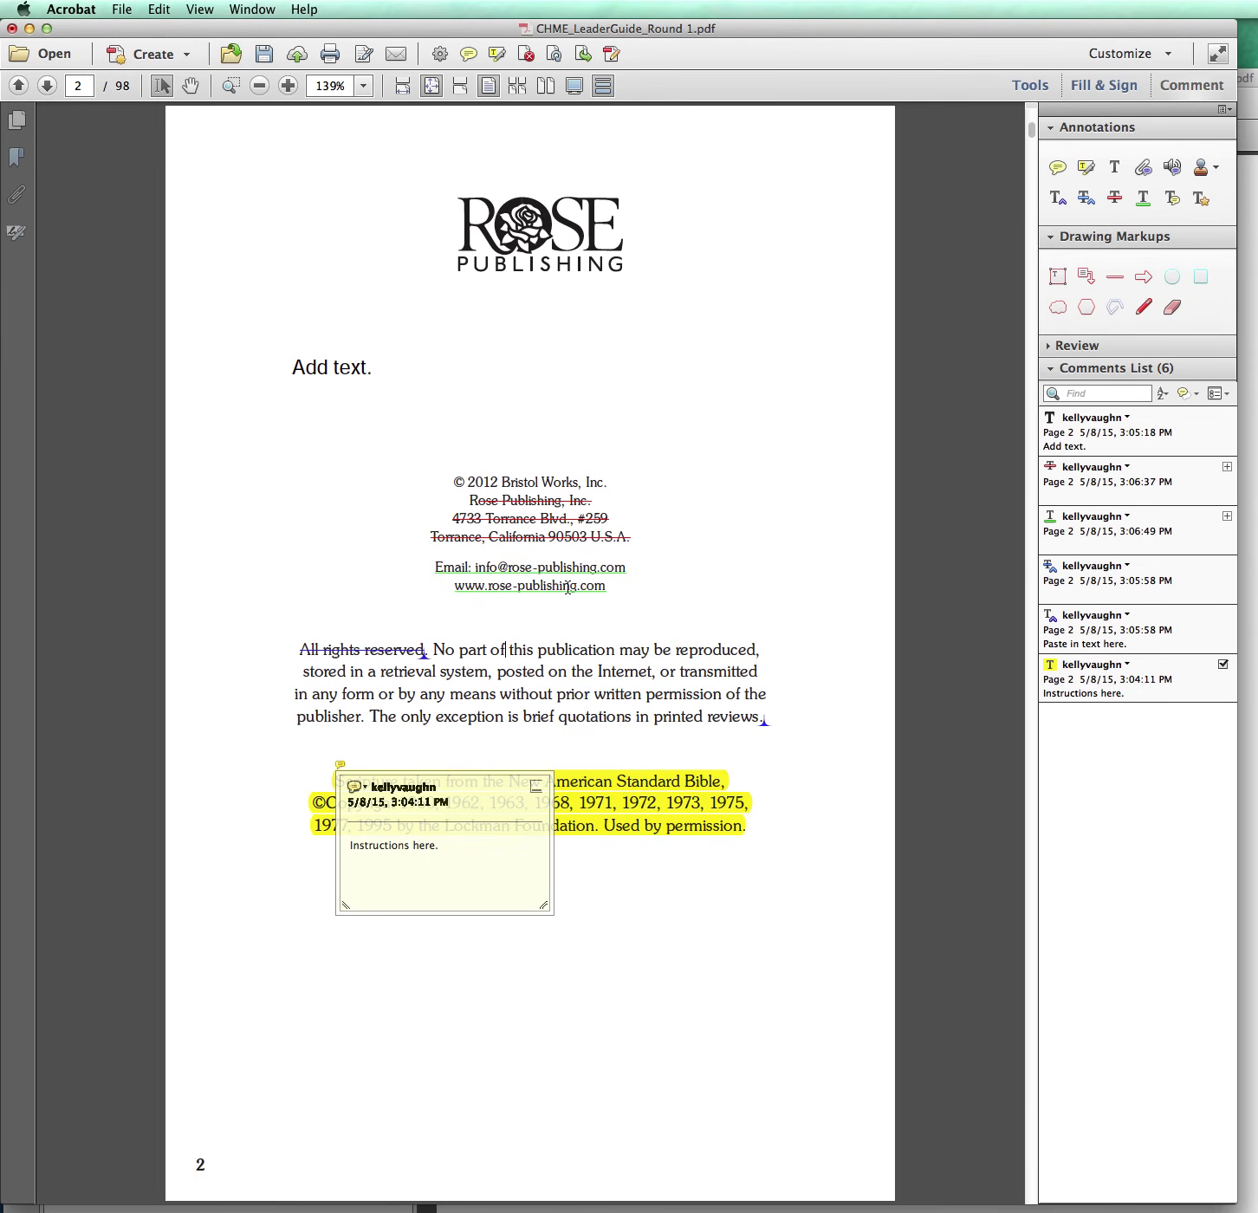
pyautogui.rightClick(570, 595)
pyautogui.click(578, 596)
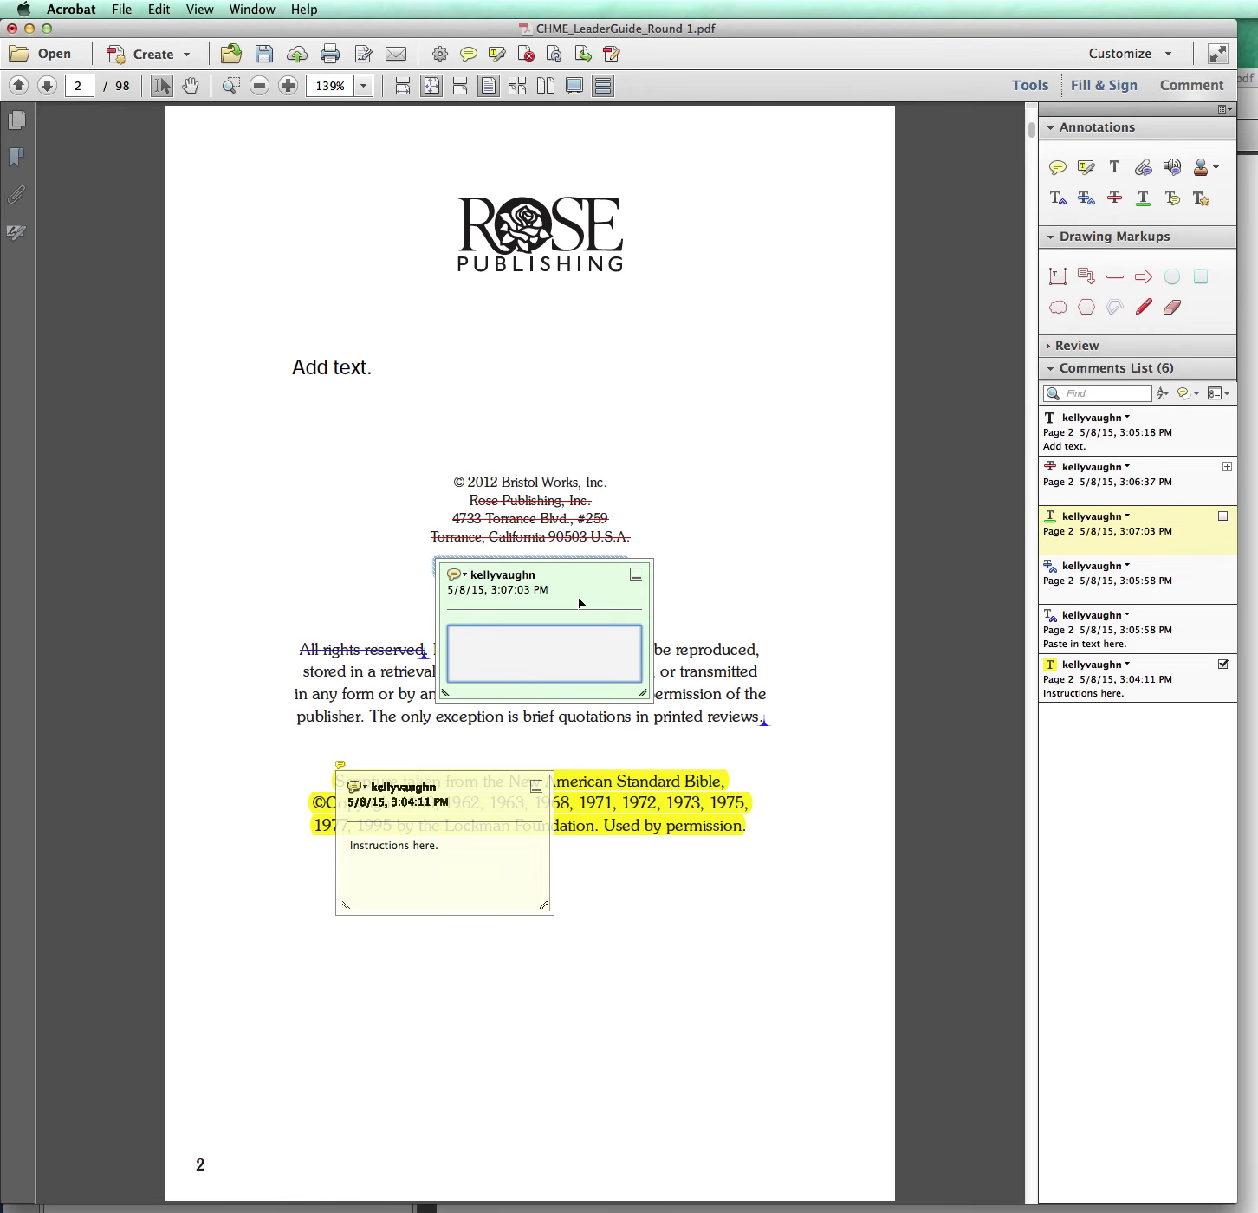
pyautogui.write('Italicize this text.')
pyautogui.click(636, 575)
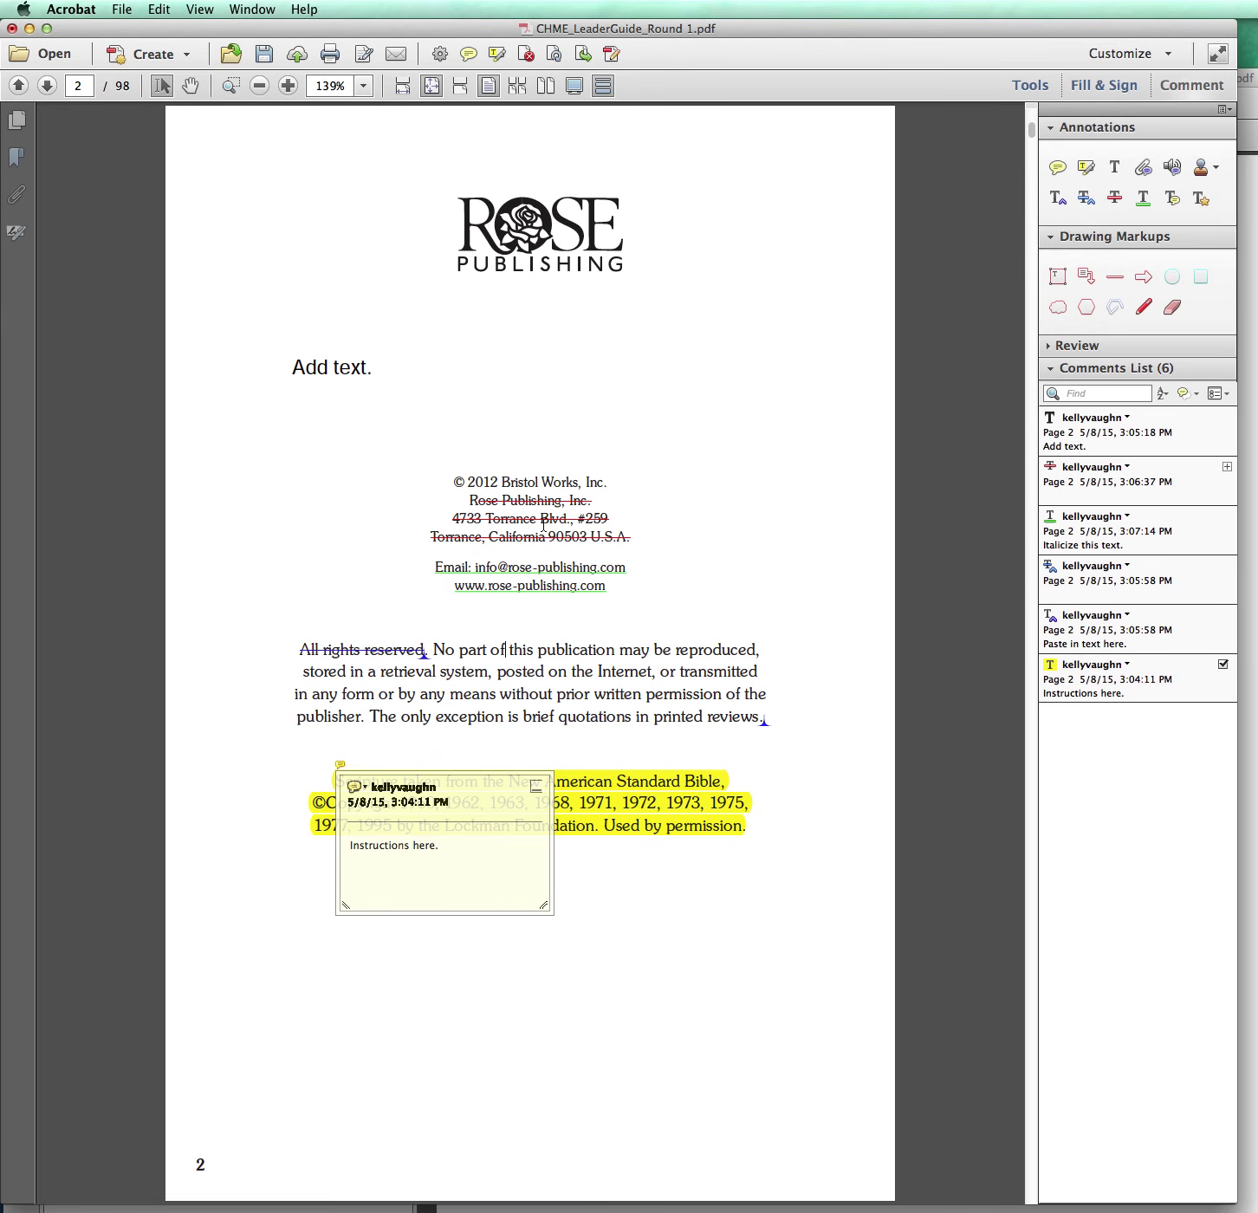
# Search the application's commands for "Prop" and use the result to show the Properties Bar.
pyautogui.click(305, 9)
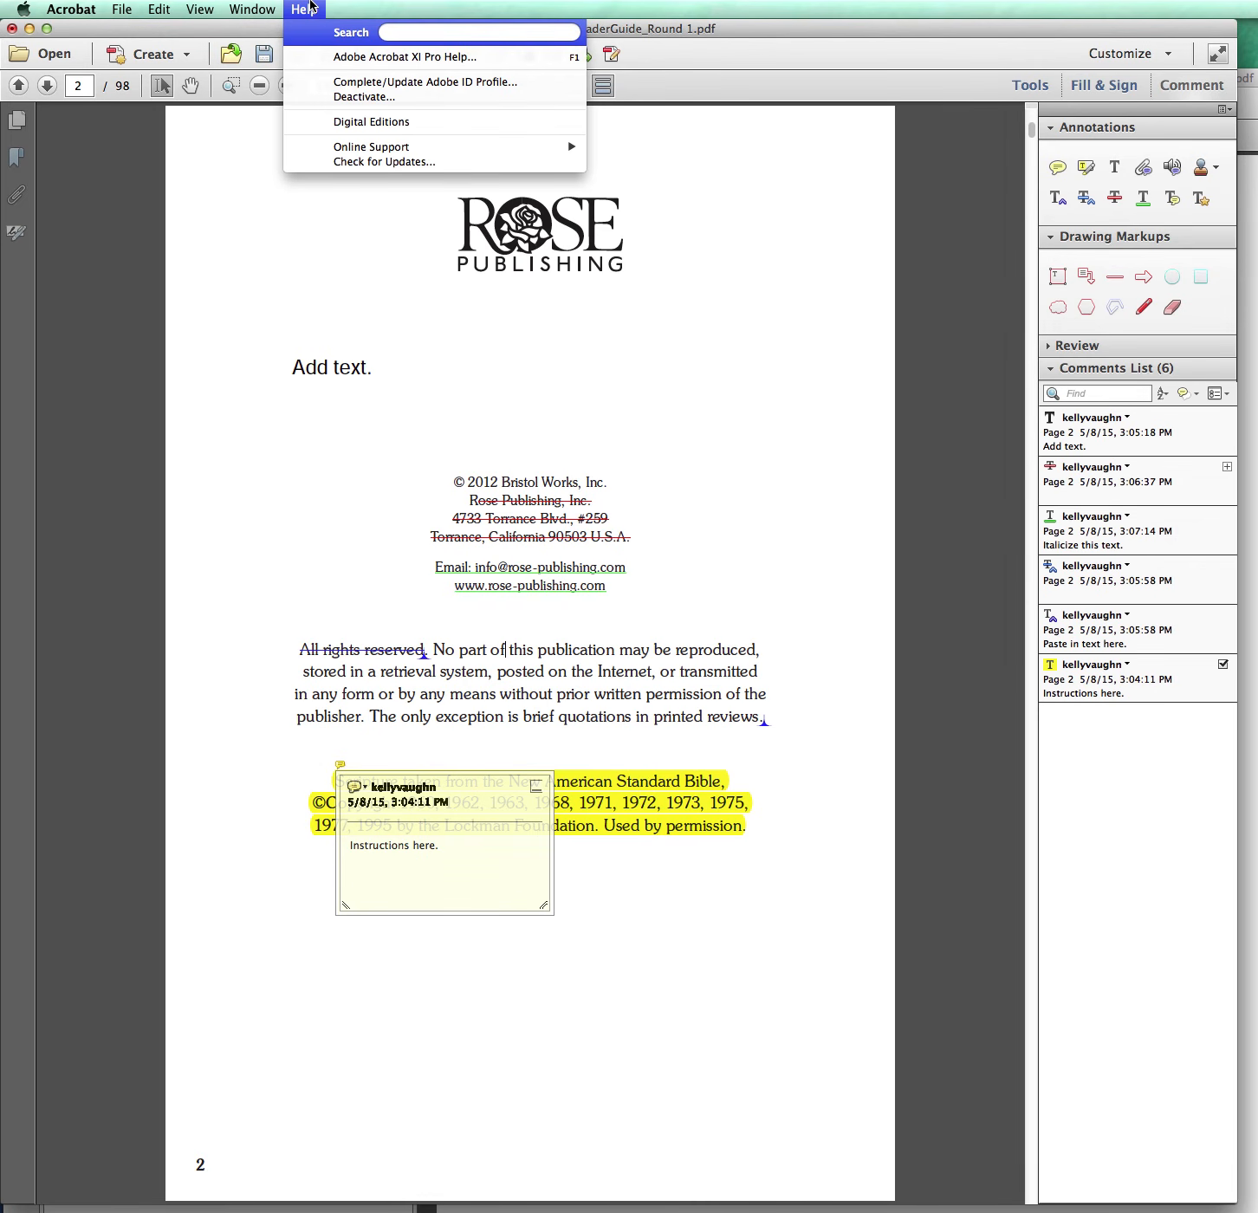
pyautogui.write('Prop')
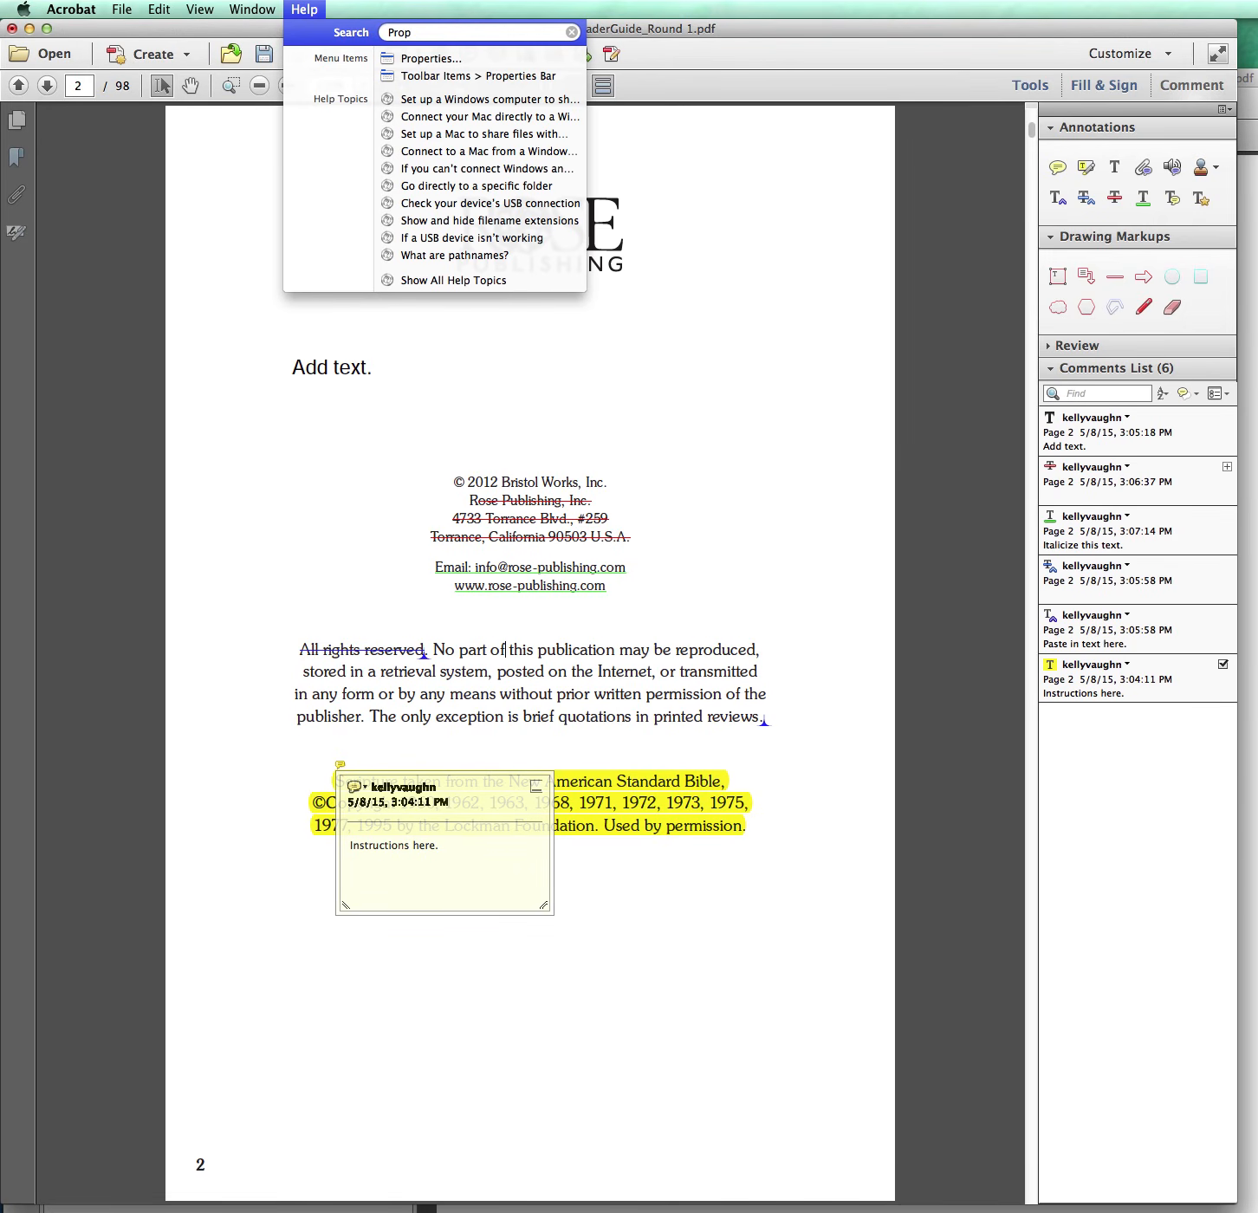
pyautogui.press('Down')
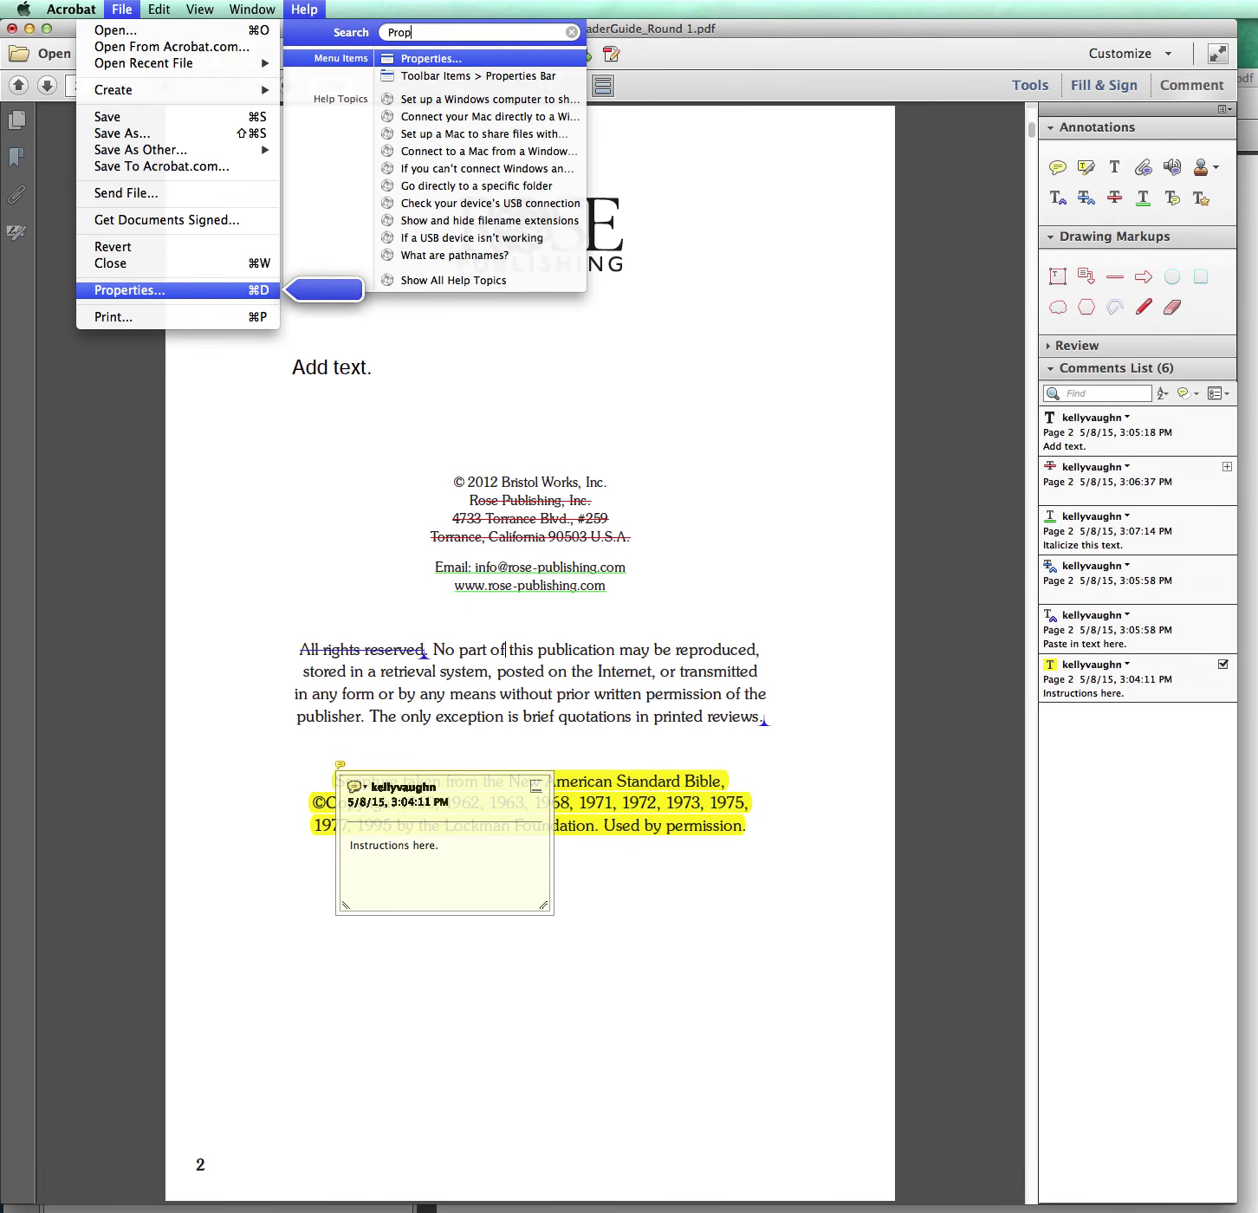
pyautogui.press('Down')
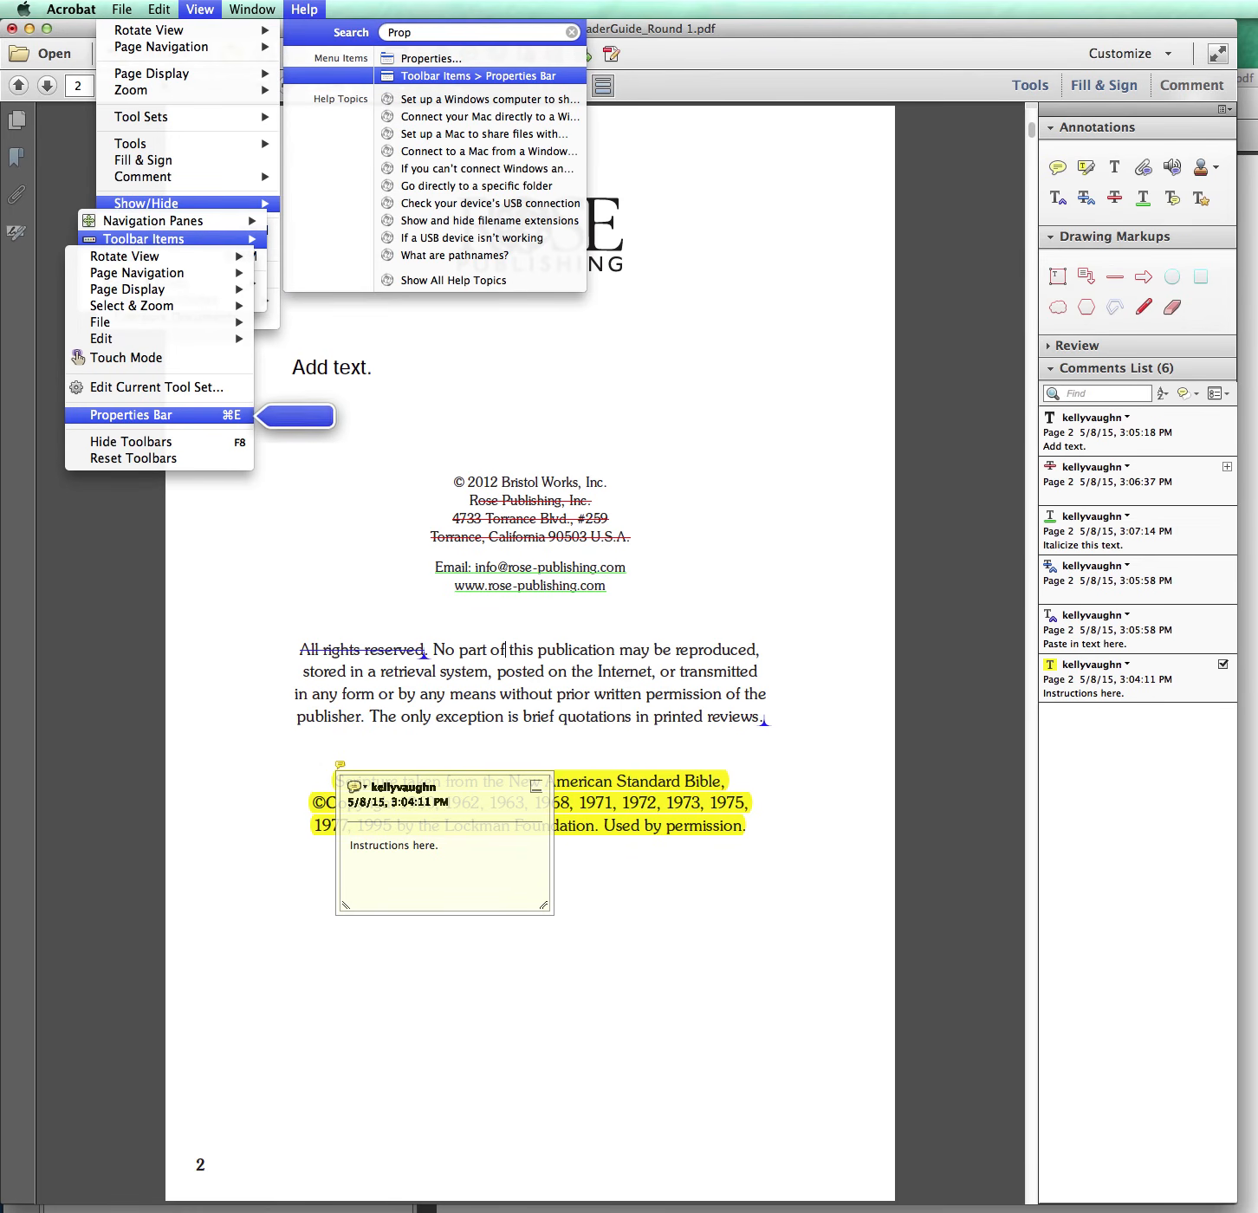
pyautogui.press('Return')
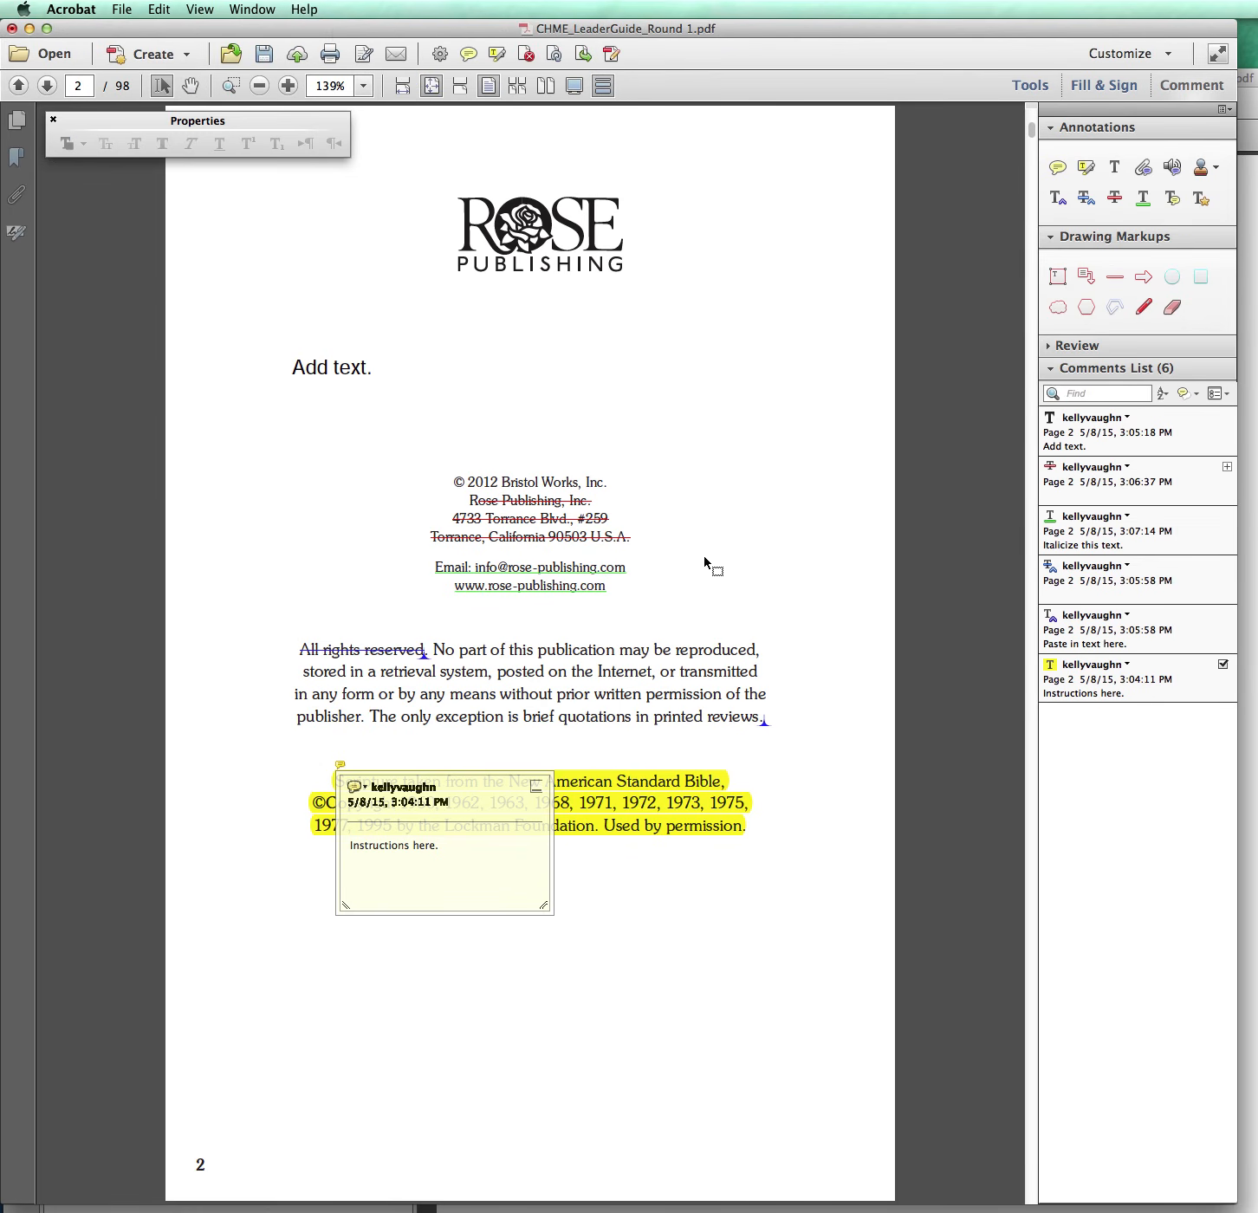
# Look over the color and opacity choices for the strikethrough on the publisher's name and address lines.
pyautogui.click(630, 539)
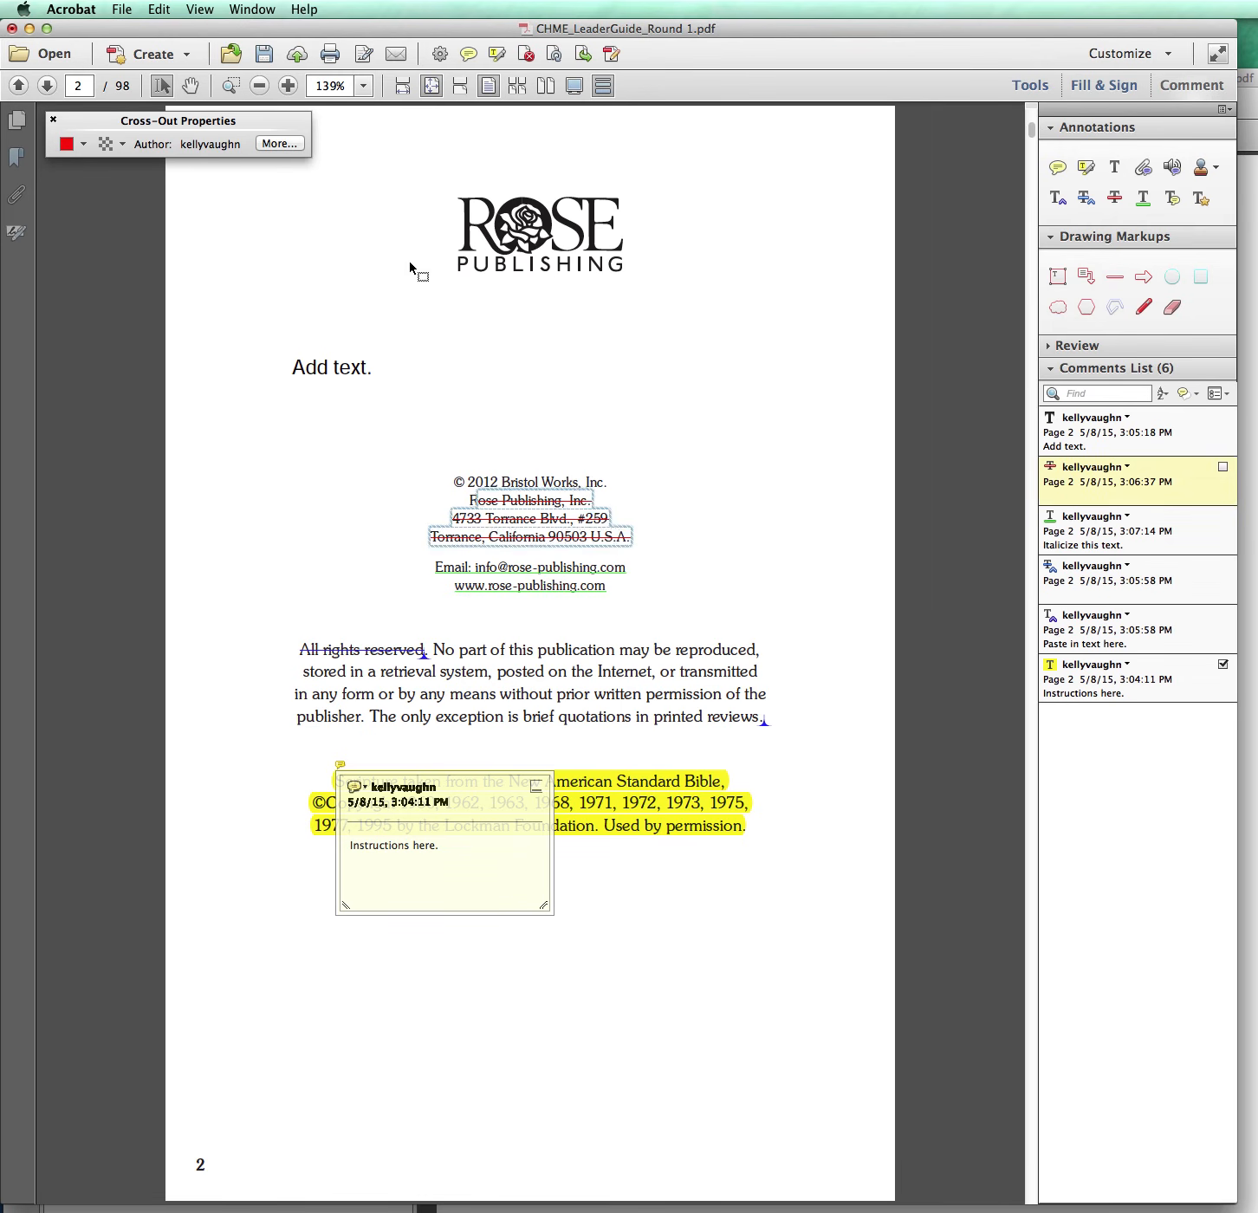
pyautogui.click(77, 149)
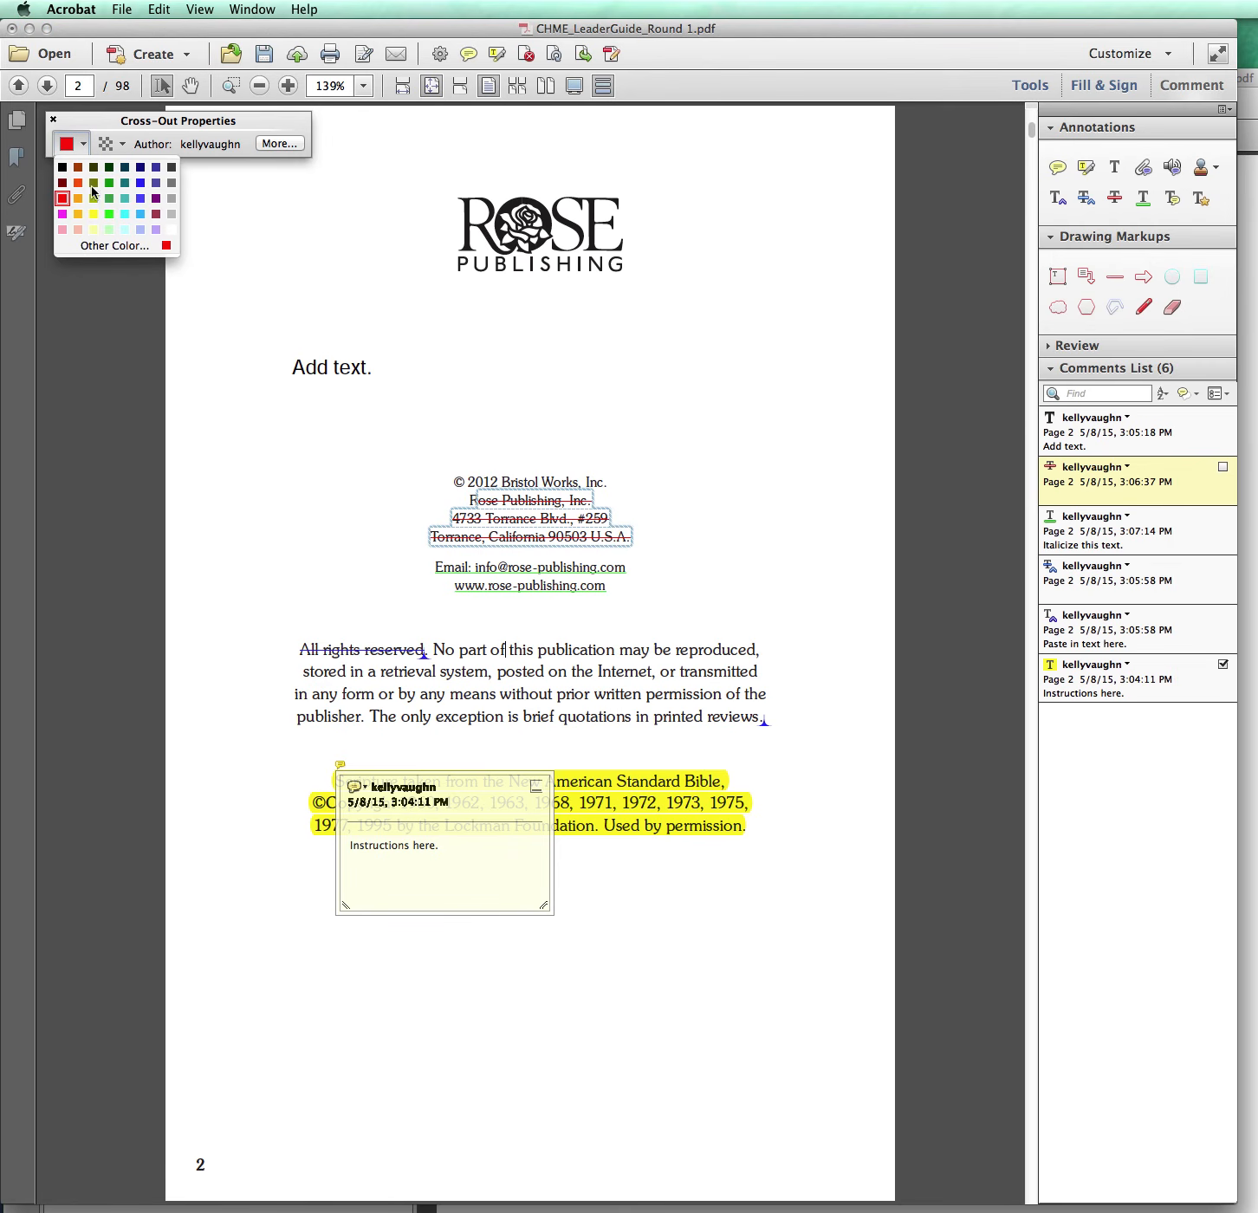
pyautogui.click(104, 139)
pyautogui.click(107, 143)
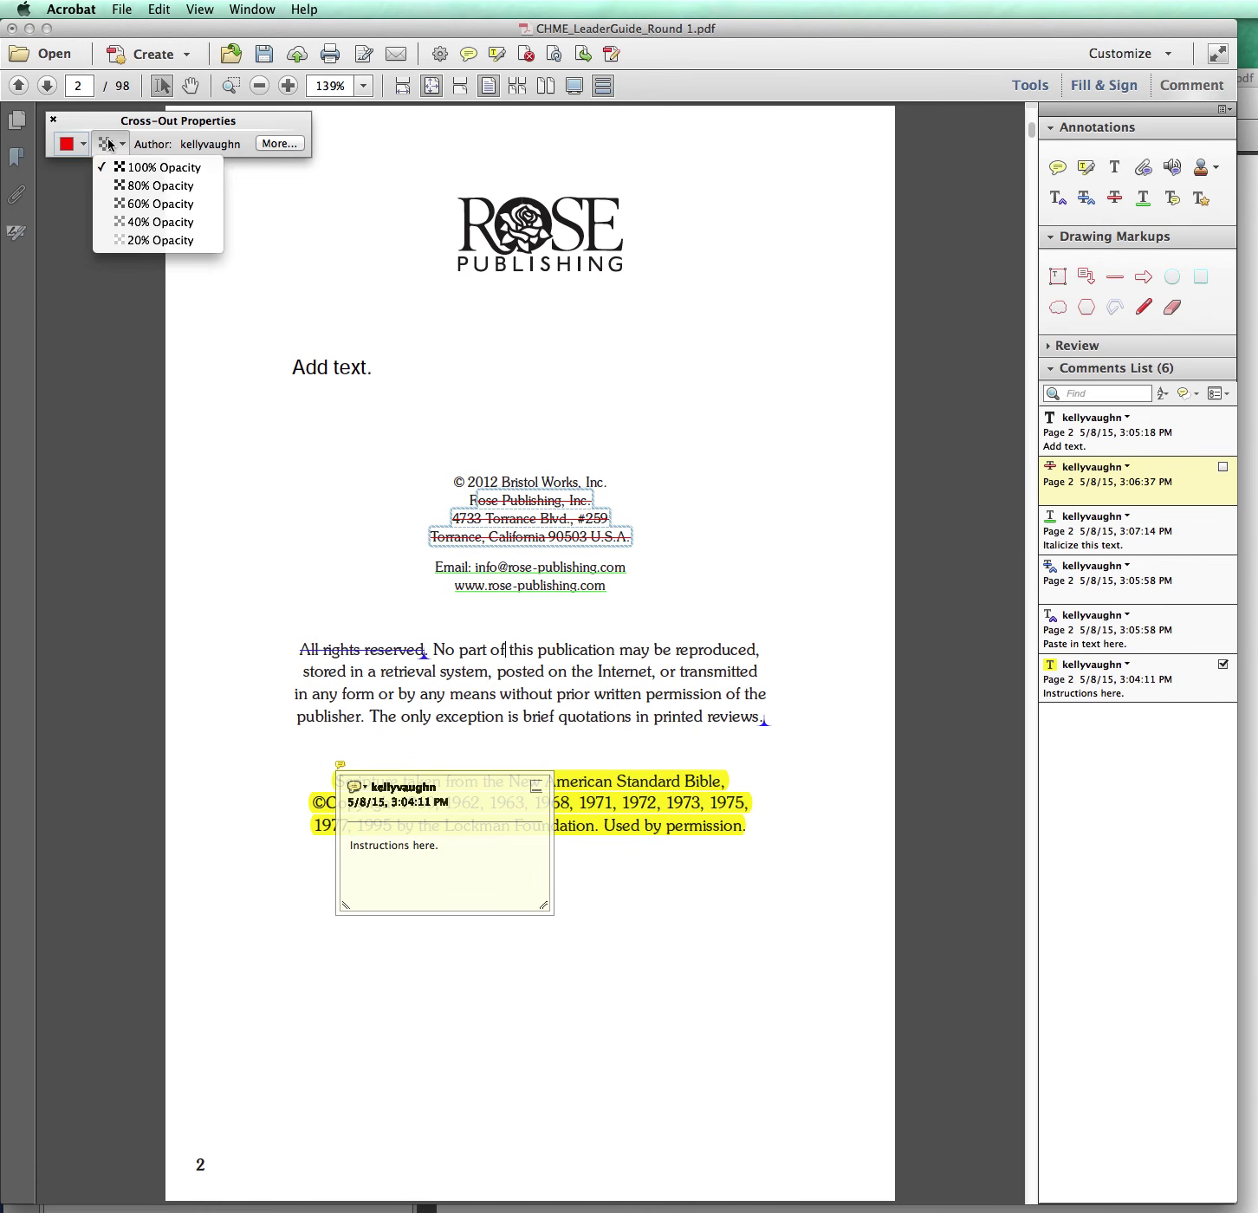
pyautogui.click(108, 143)
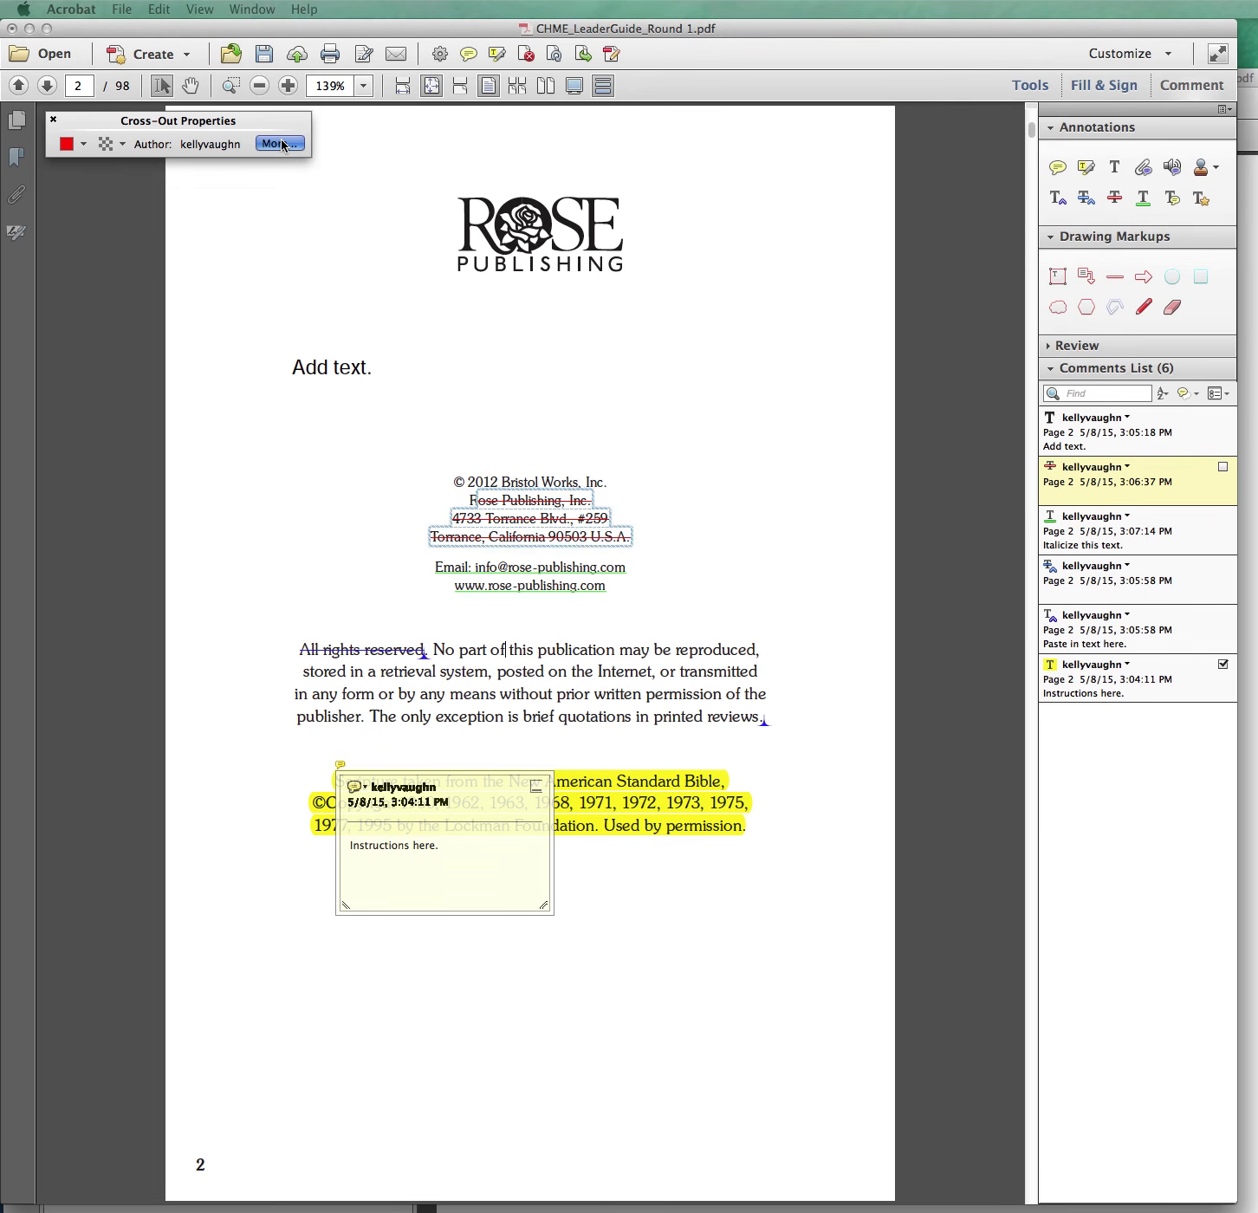
# Review the Appearance, General and Review History settings in the strikethrough's full Cross-Out Properties, and close them unchanged.
pyautogui.moveTo(1257, 438); pyautogui.dragTo(550, 415)
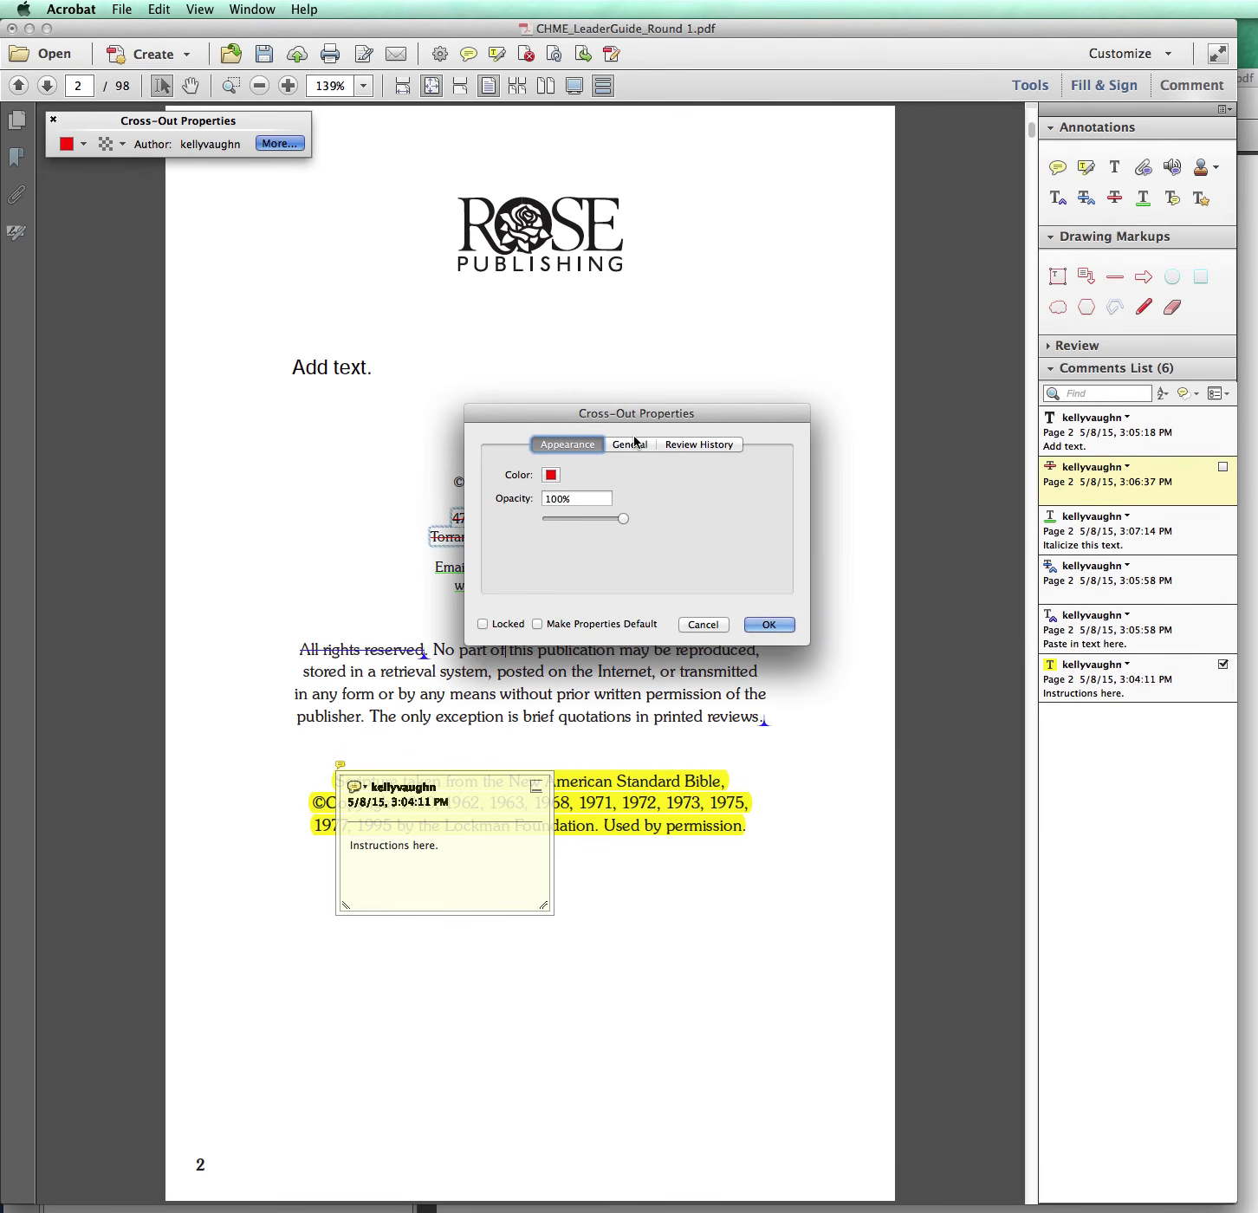
pyautogui.click(636, 443)
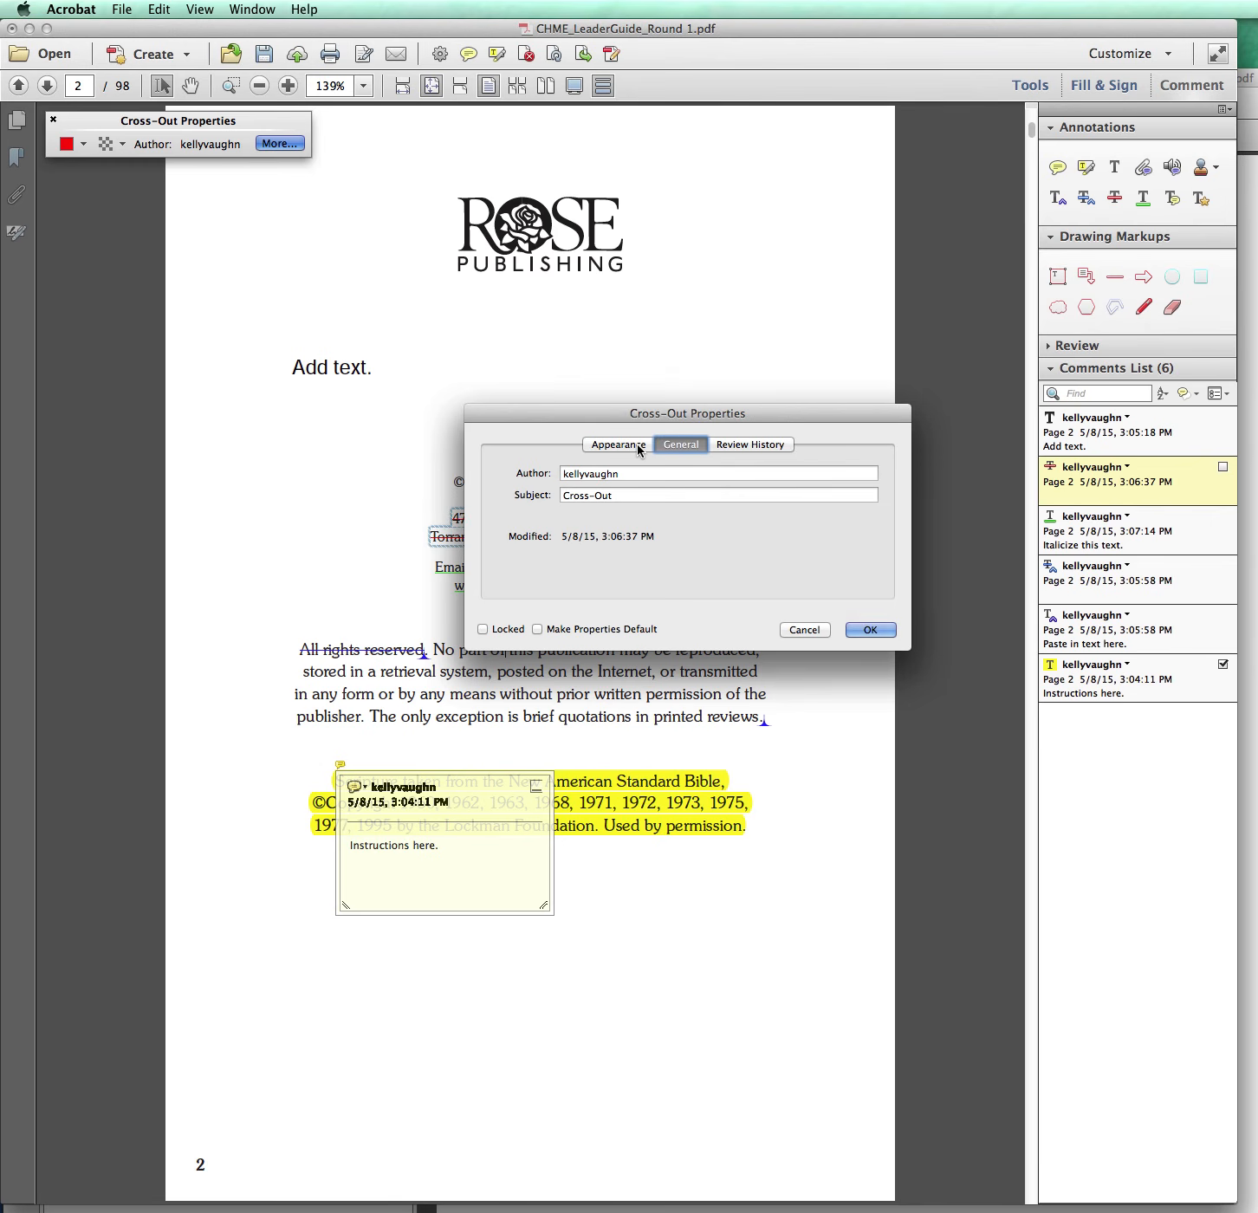
pyautogui.click(669, 491)
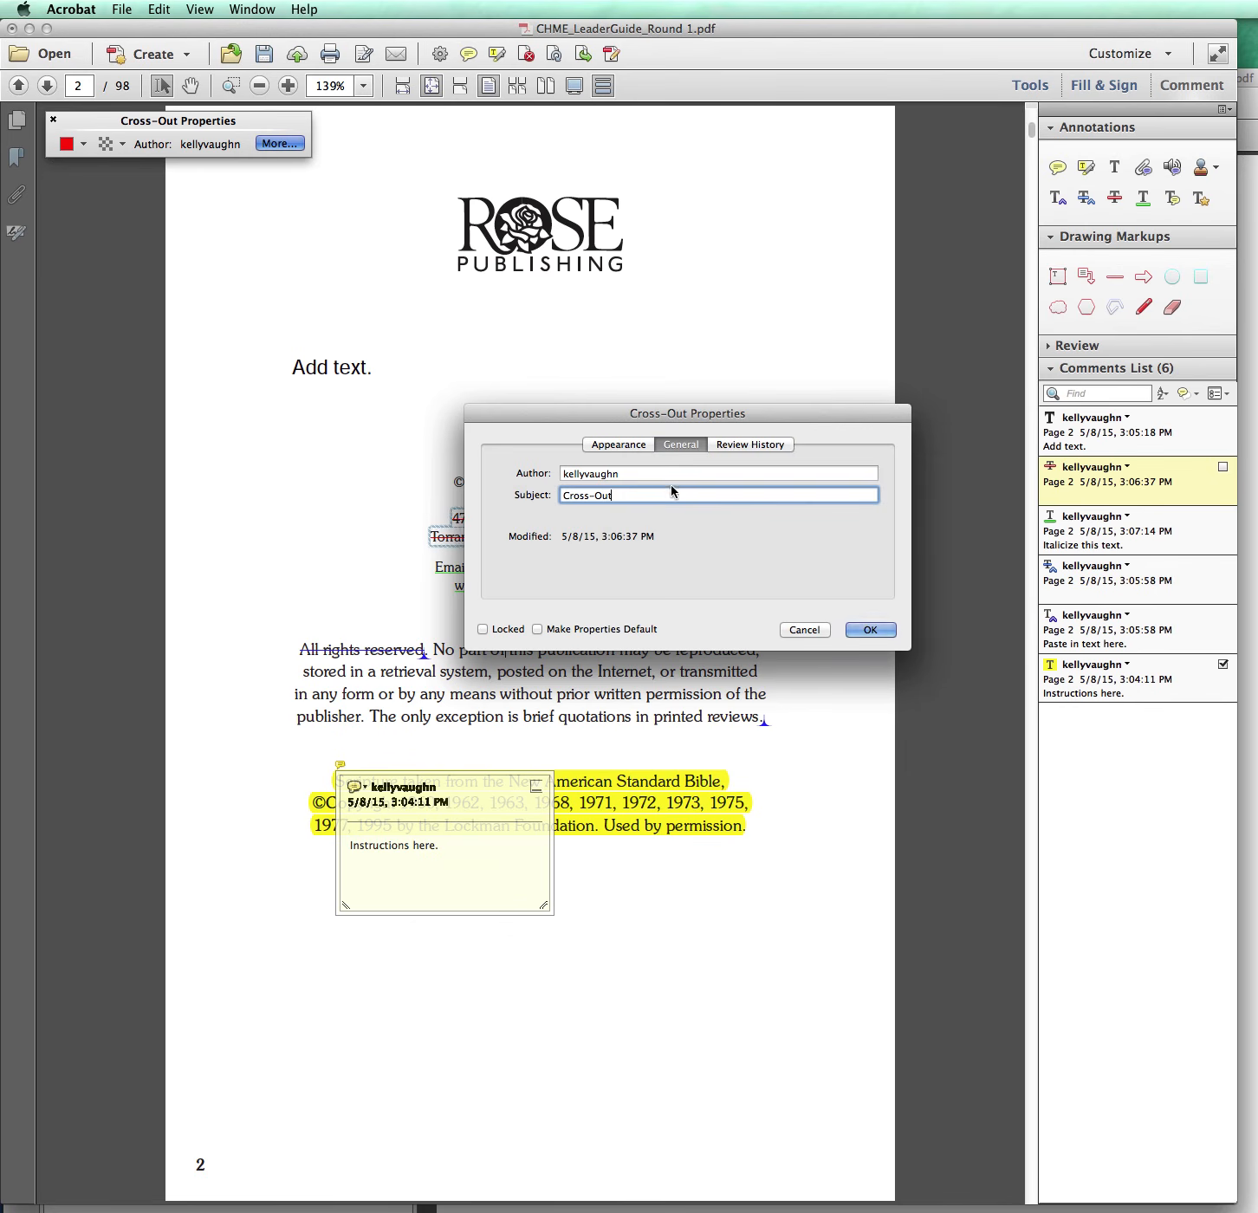
pyautogui.click(752, 445)
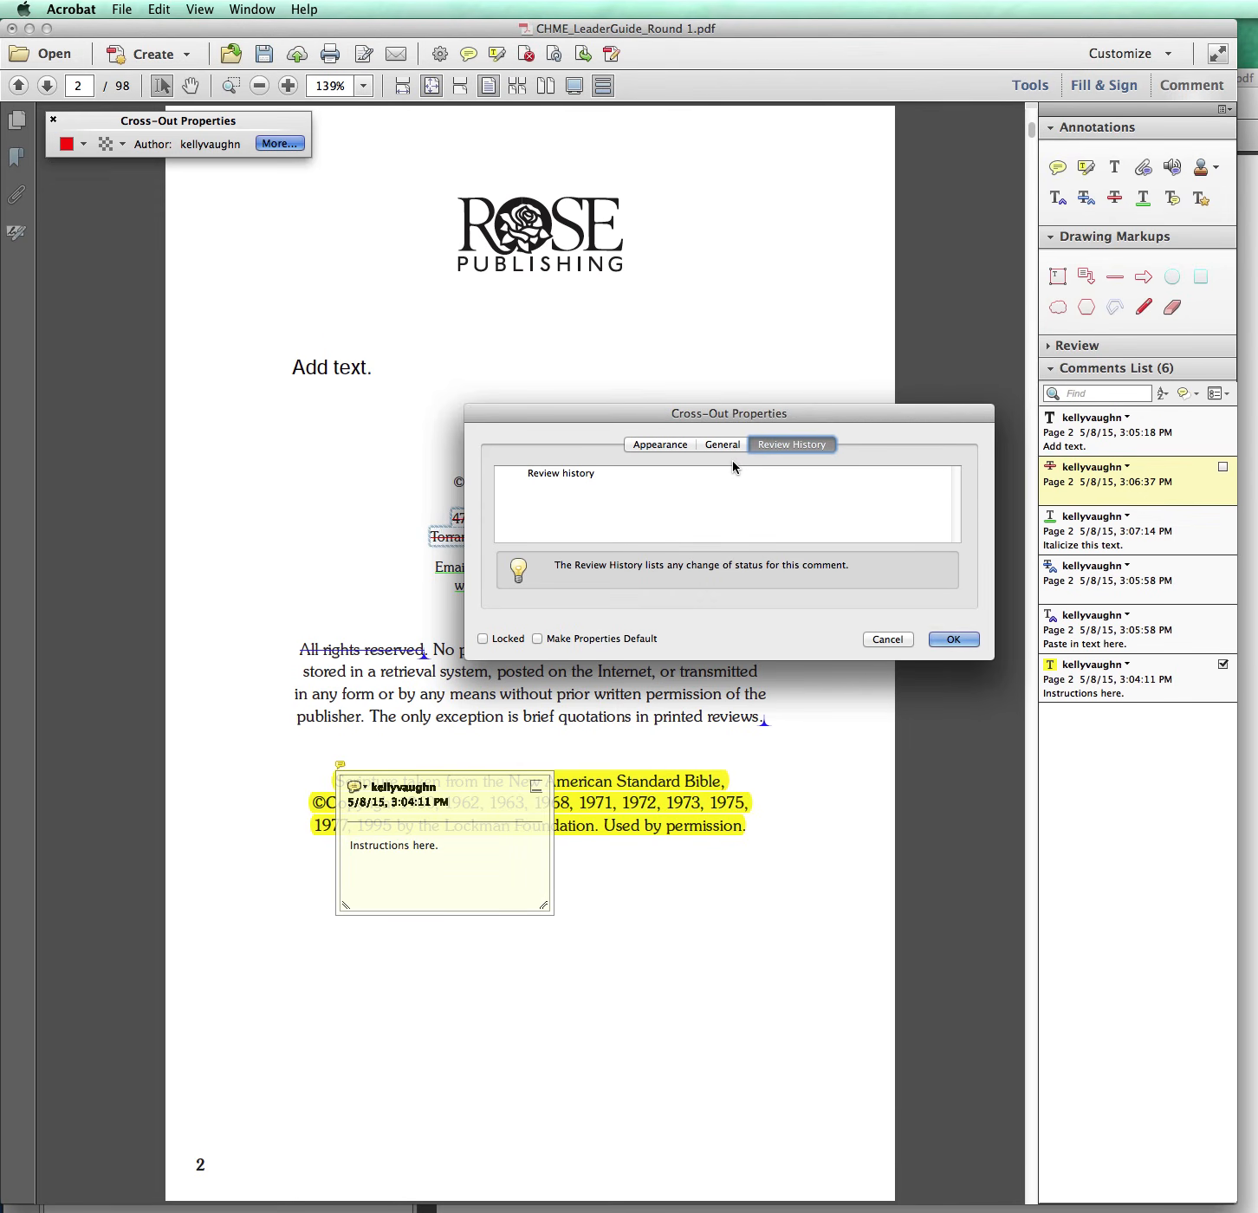
pyautogui.click(653, 445)
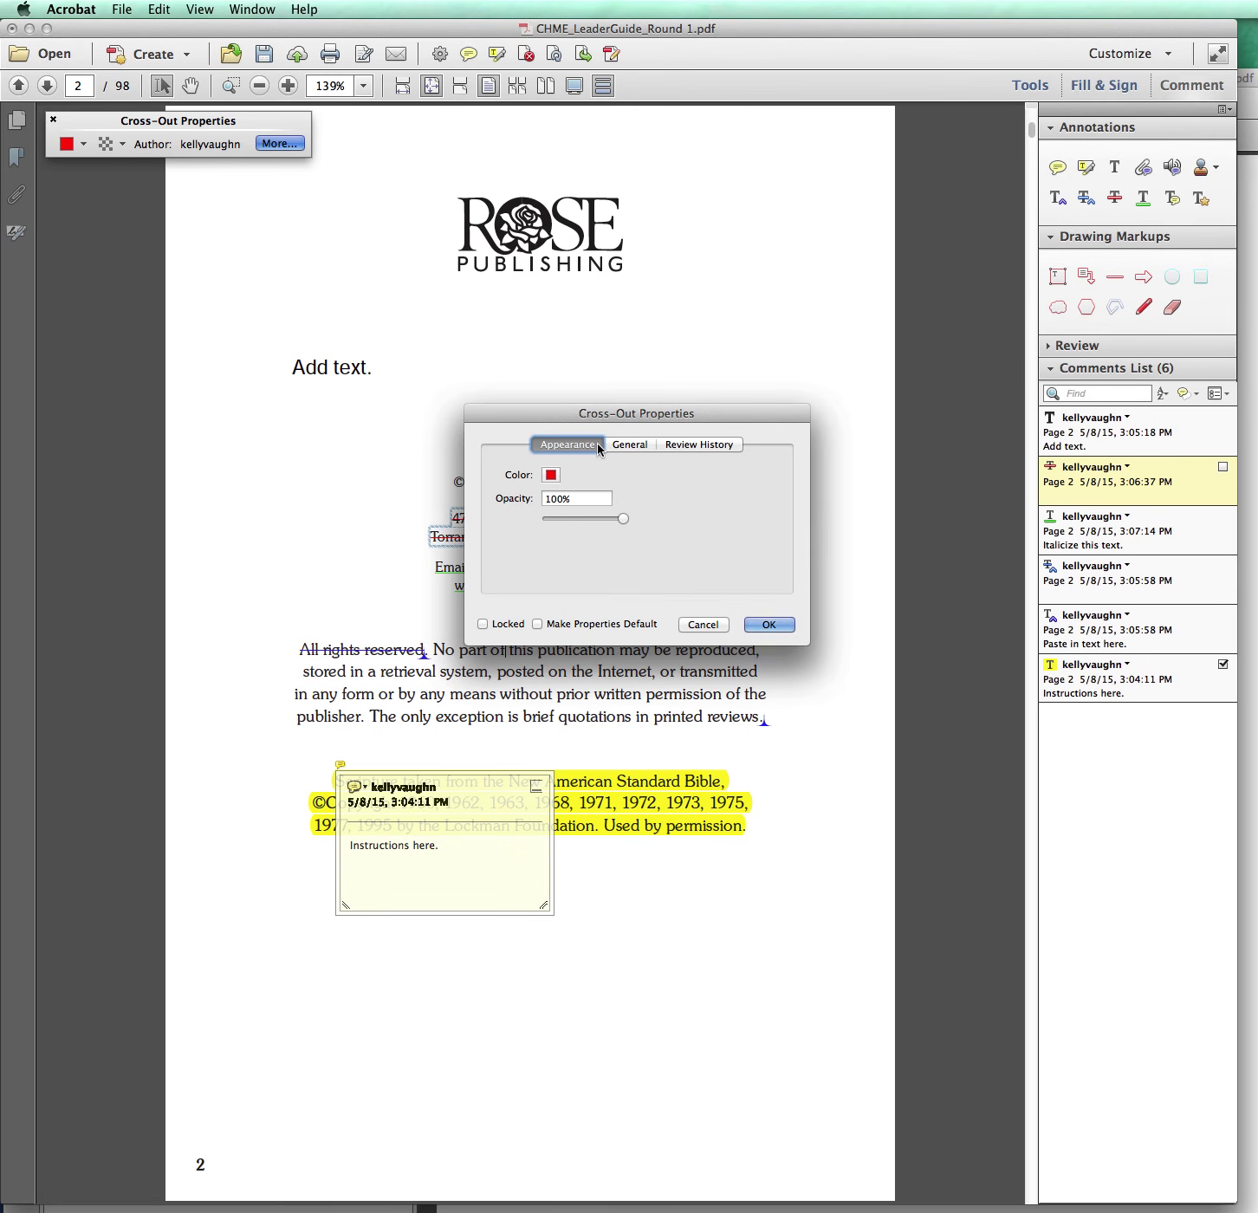
pyautogui.click(630, 444)
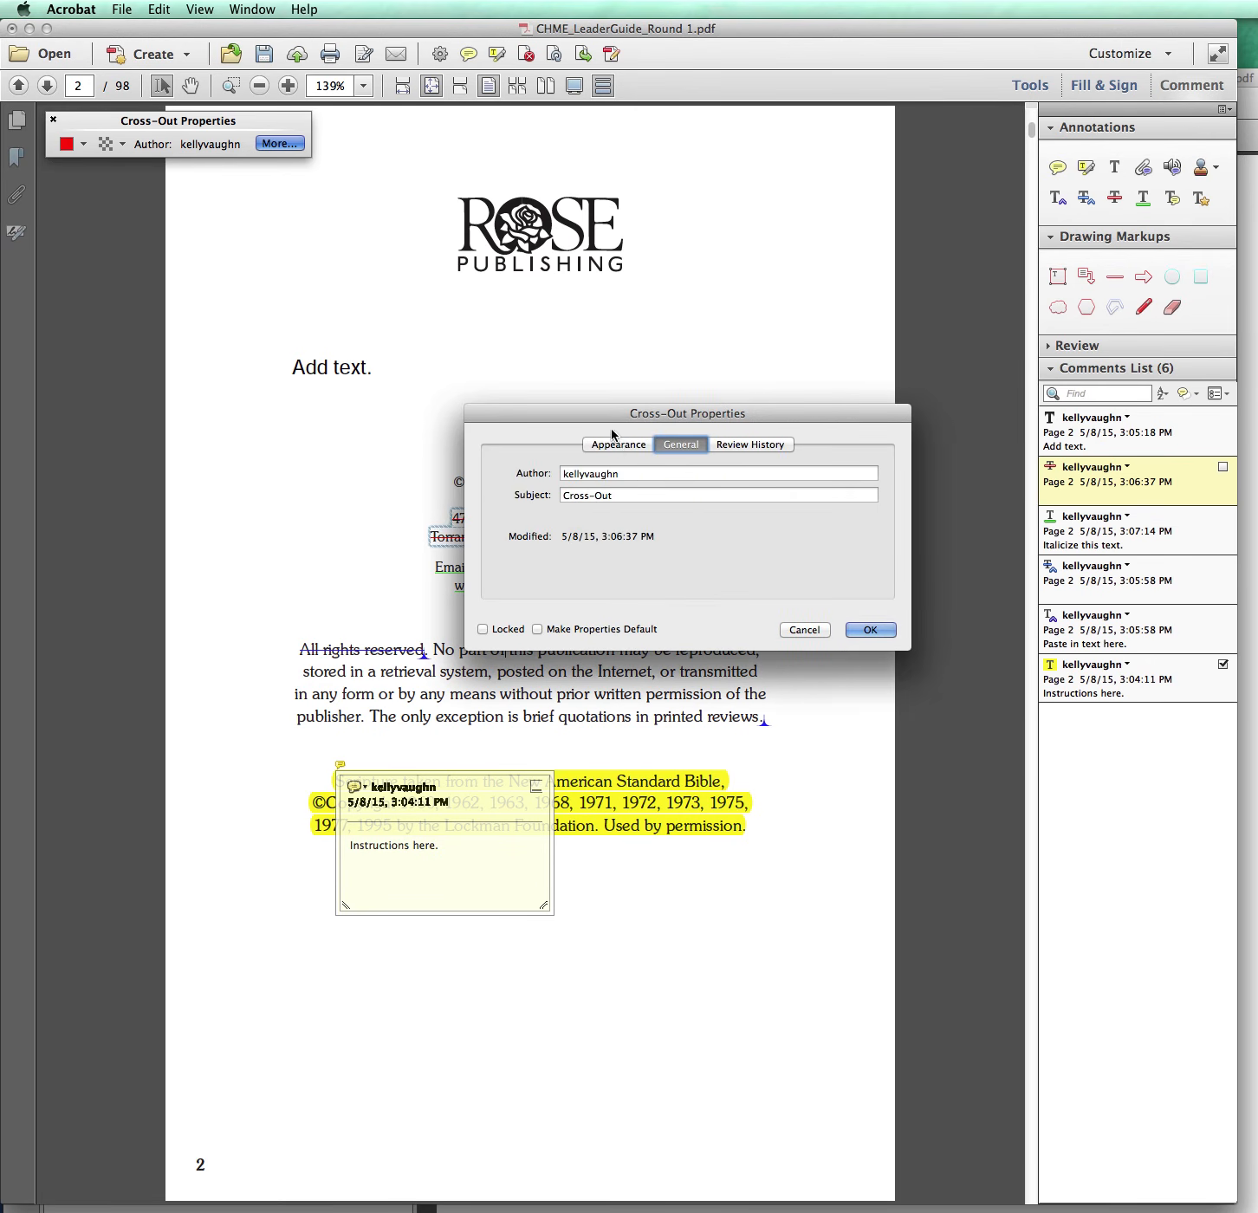
pyautogui.click(618, 443)
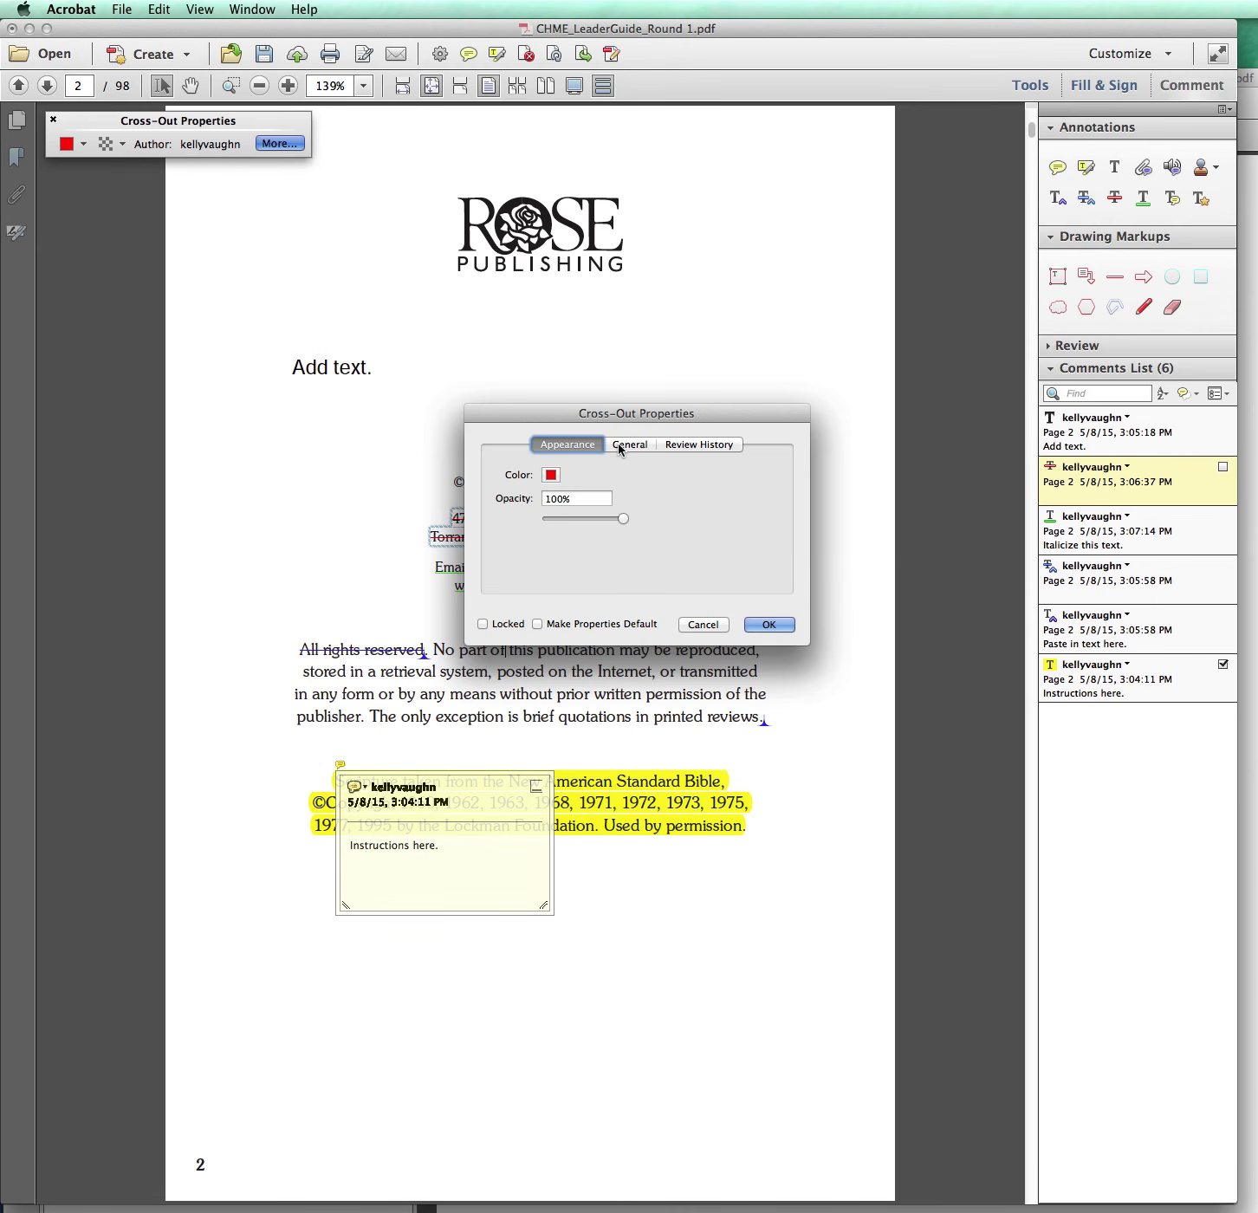
pyautogui.click(754, 625)
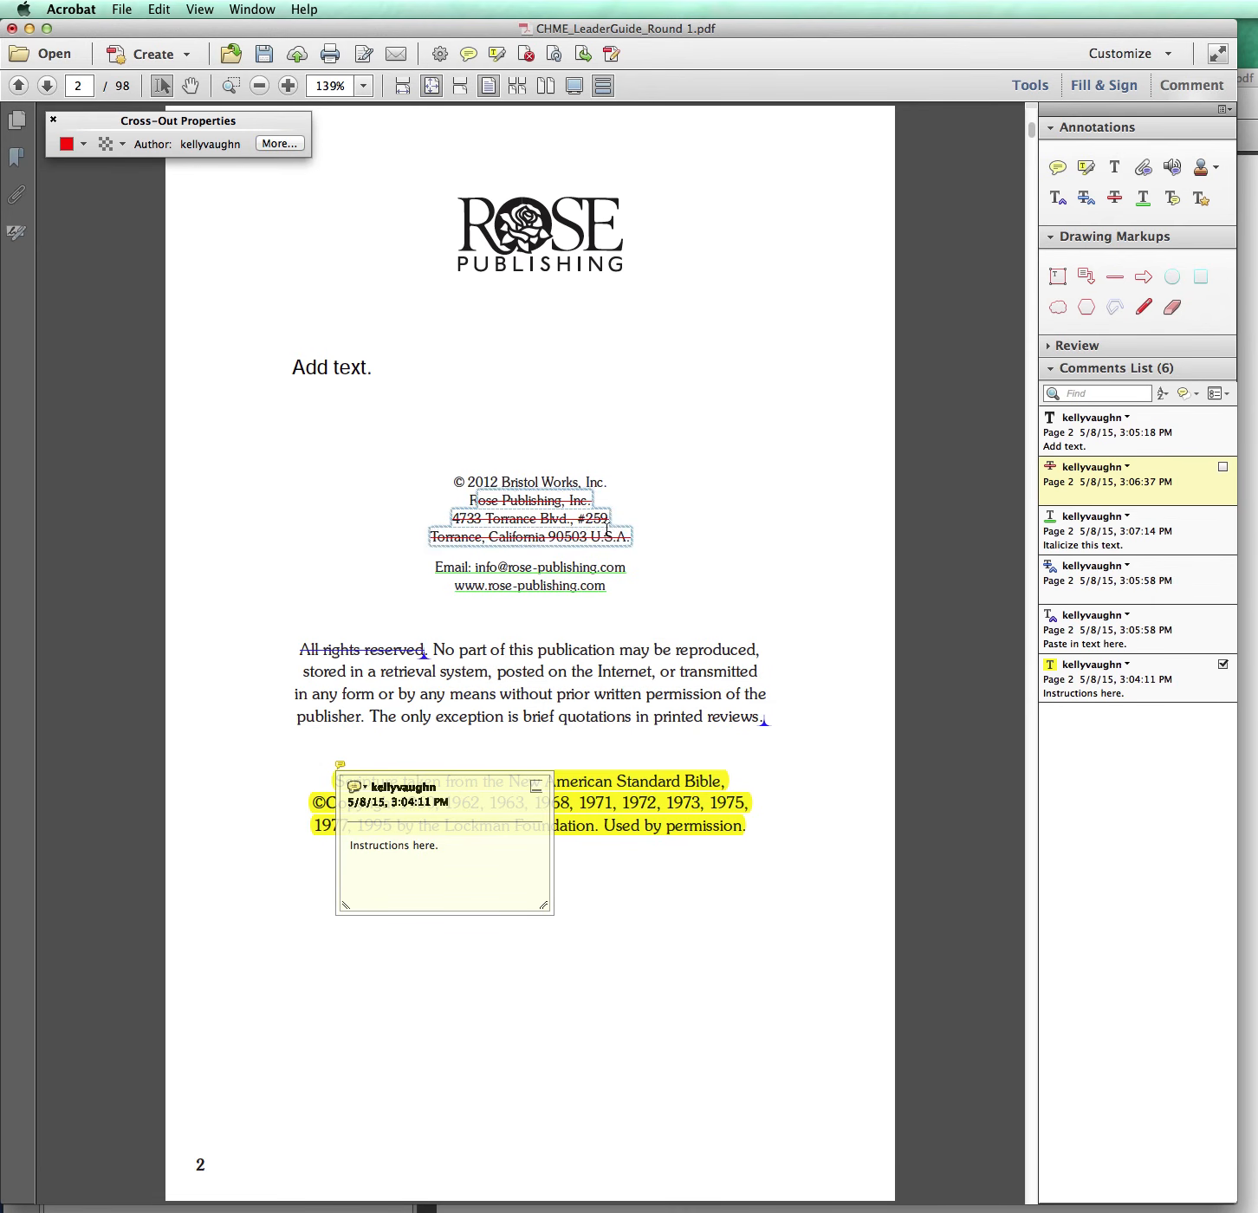
# Recolor the strikethrough on the publisher's name and address lines turquoise and select the "All rights reserved" replacement mark.
pyautogui.click(83, 145)
pyautogui.click(118, 212)
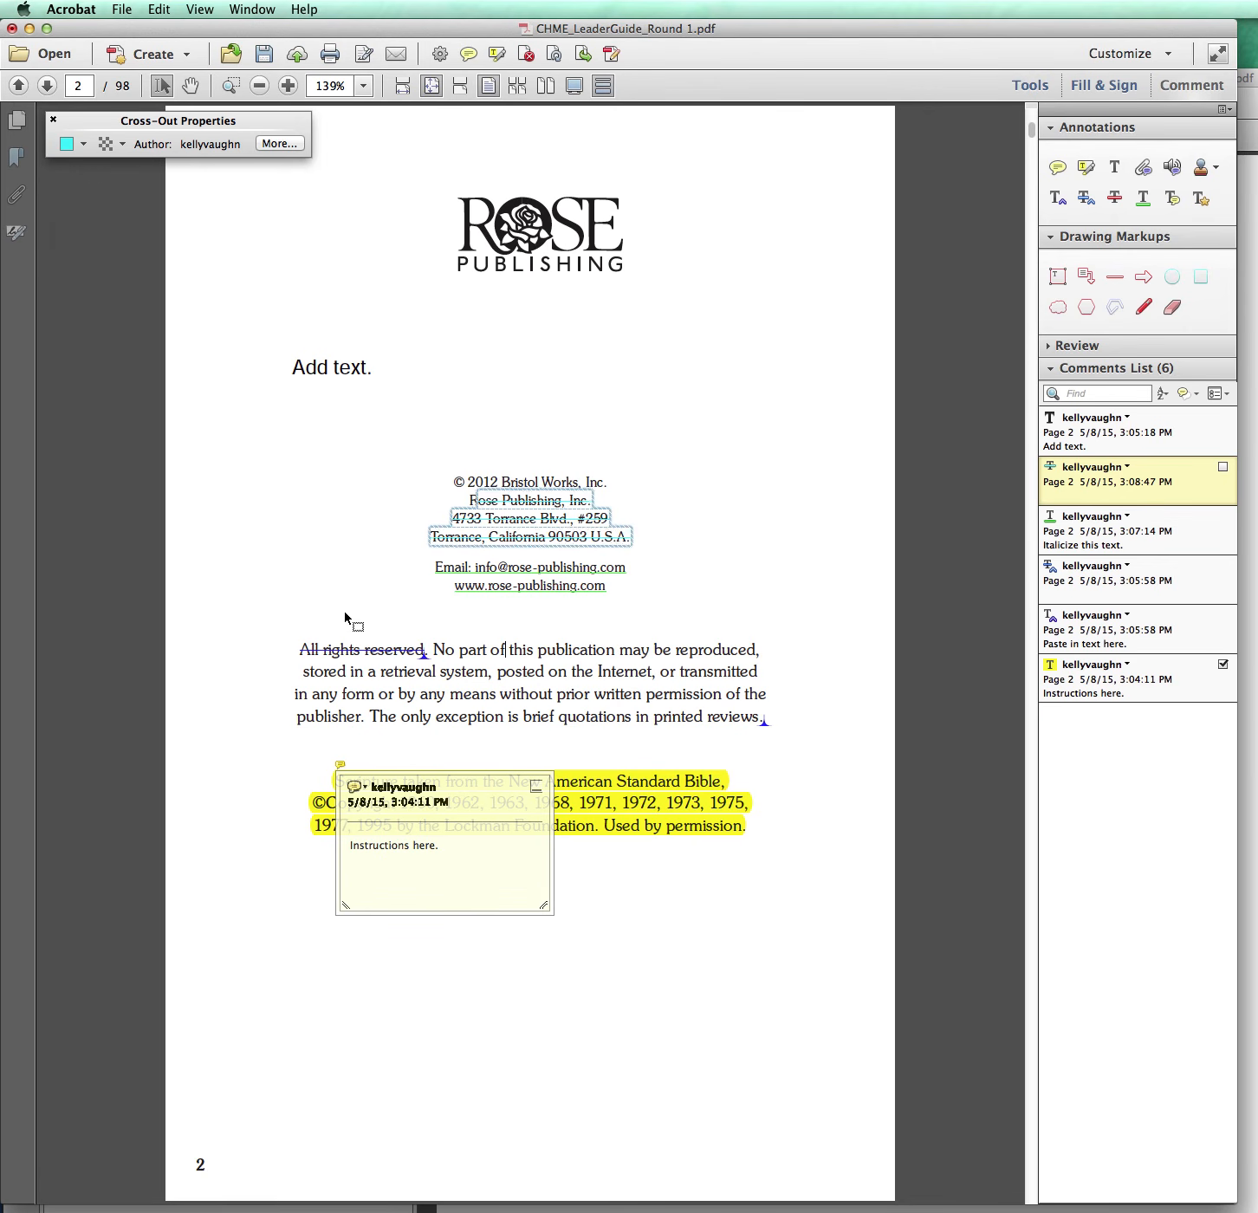
pyautogui.click(363, 649)
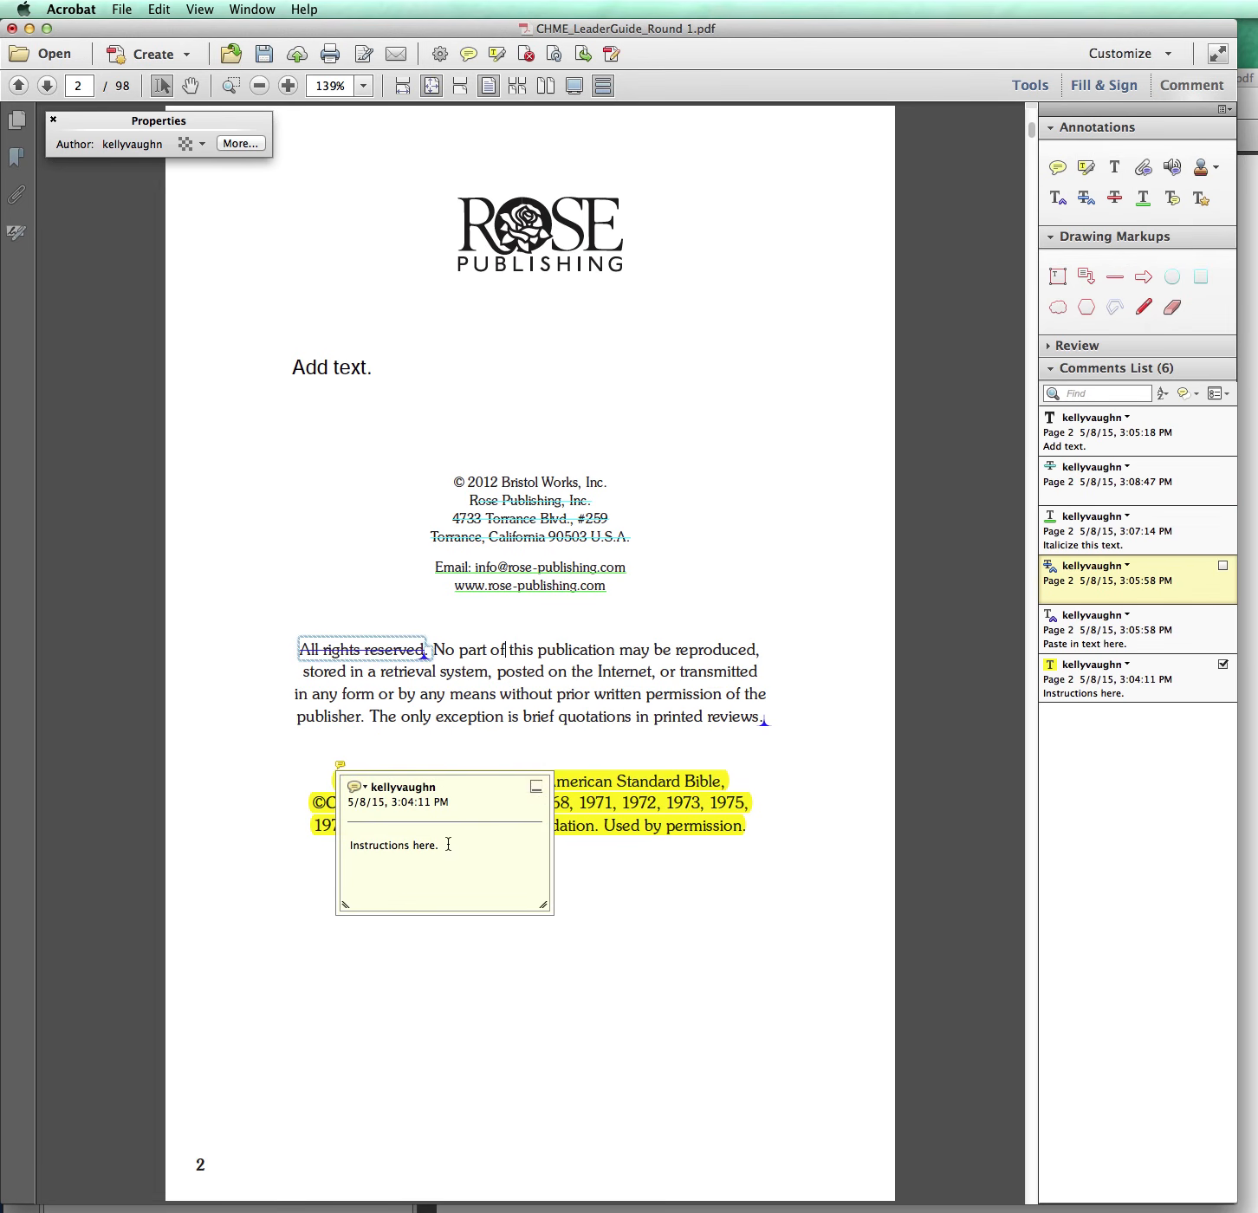
# Select the pop-up note on the yellow highlight and move the floating properties bar just above the note.
pyautogui.click(538, 787)
pyautogui.doubleClick(540, 797)
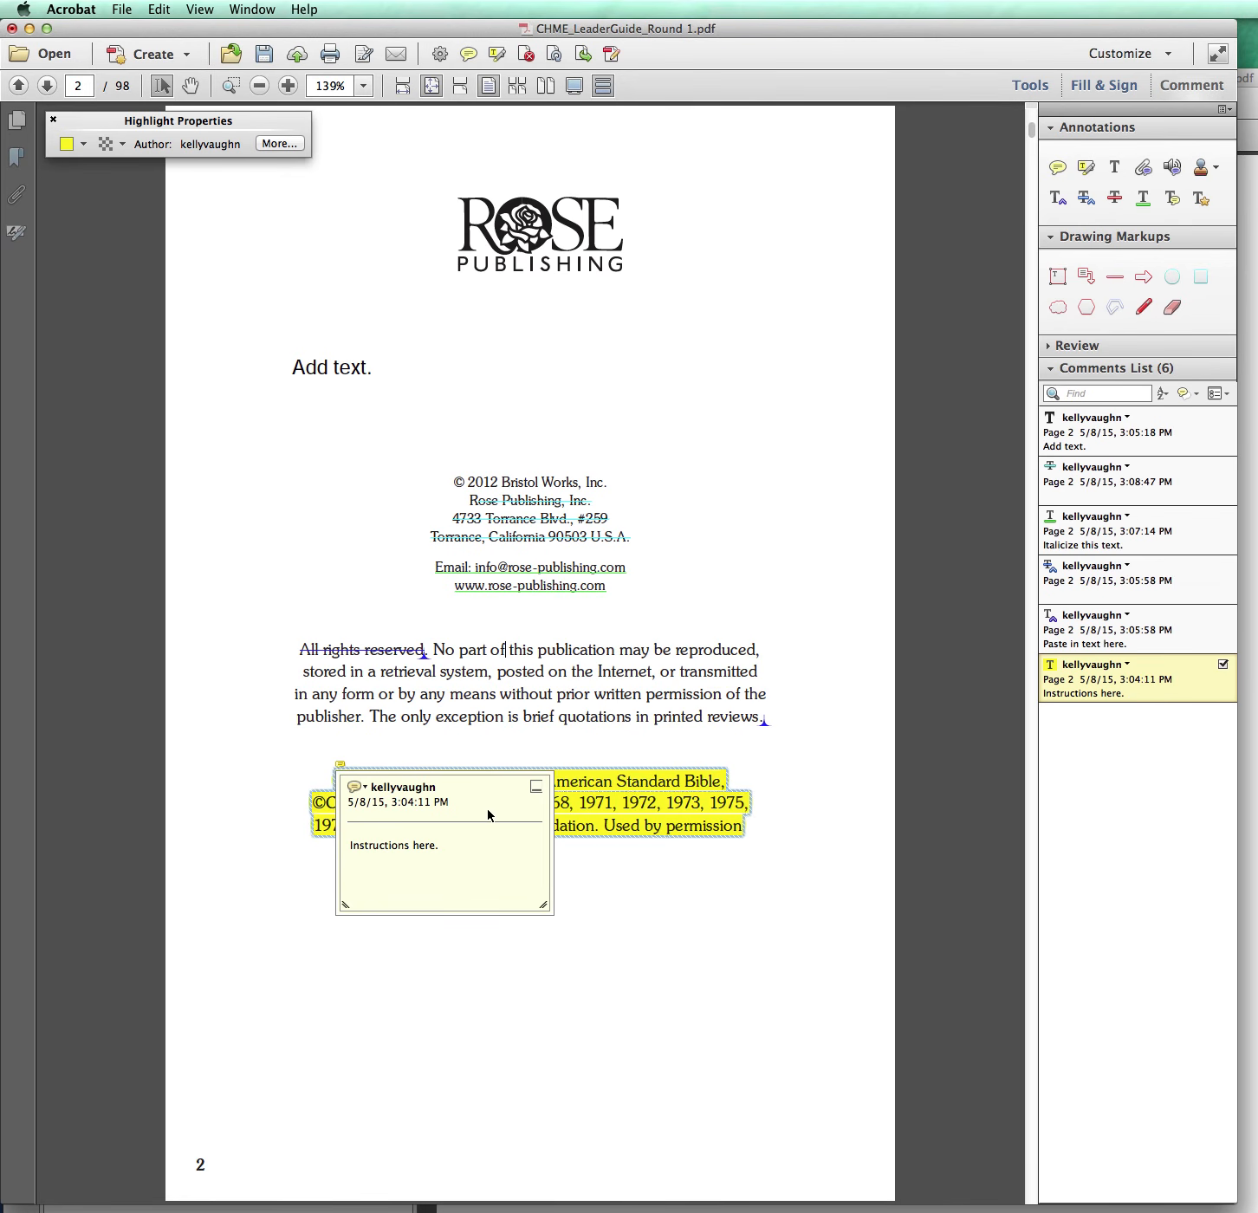
pyautogui.moveTo(278, 123); pyautogui.dragTo(471, 676)
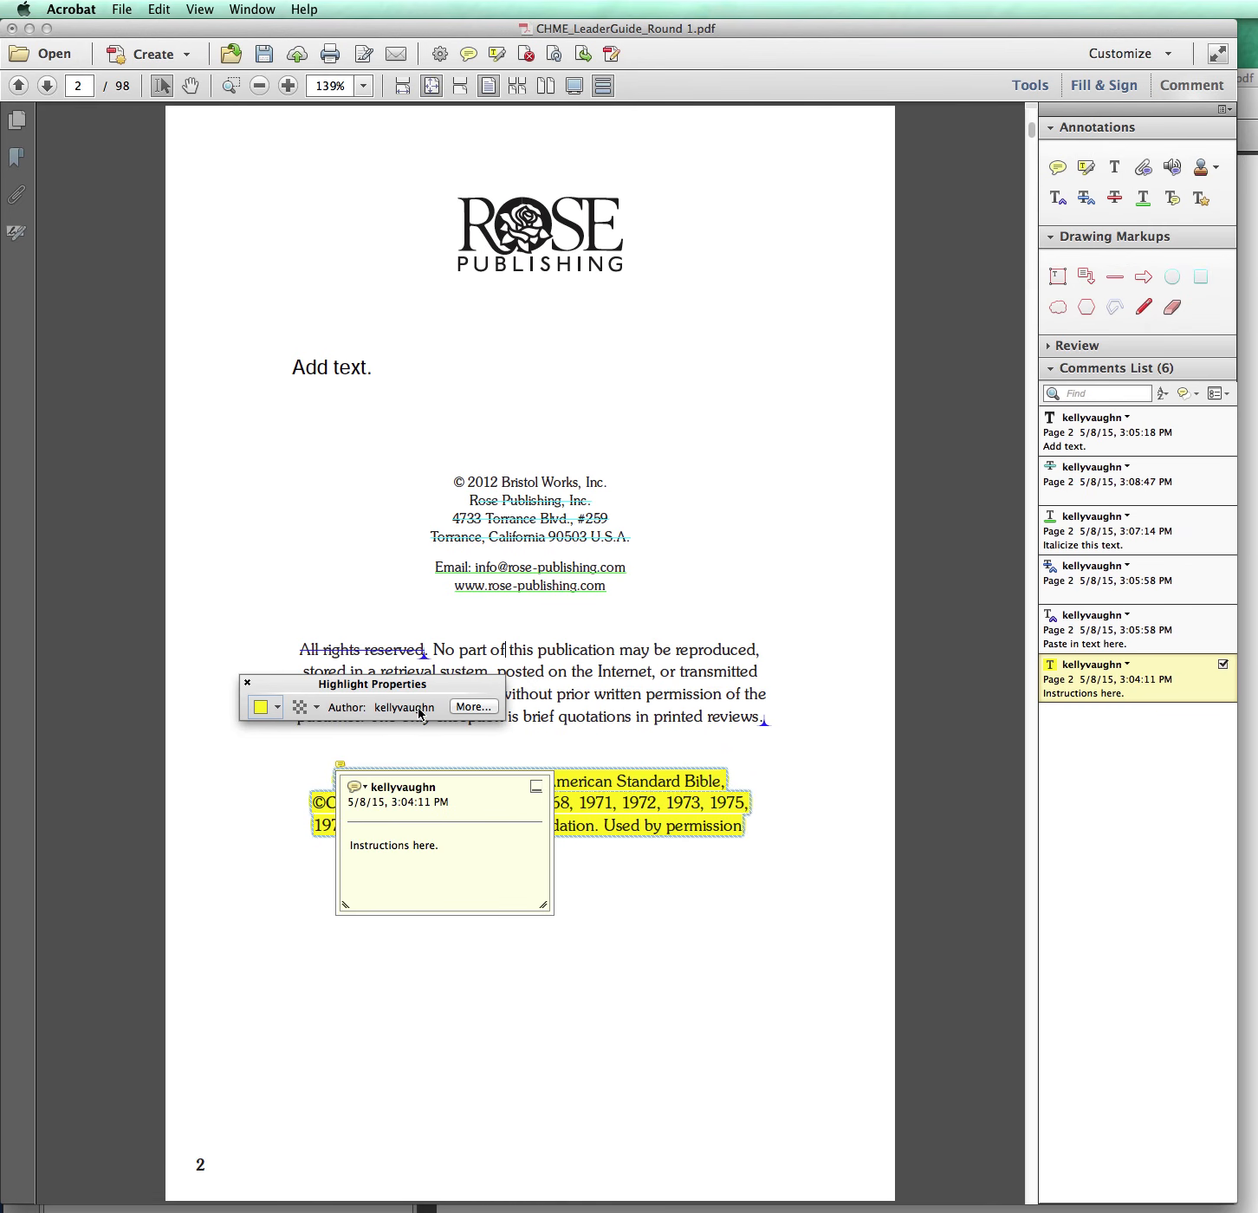
# Format the text "Instructions here." in the highlight's pop-up note as bold subscript.
pyautogui.click(408, 847)
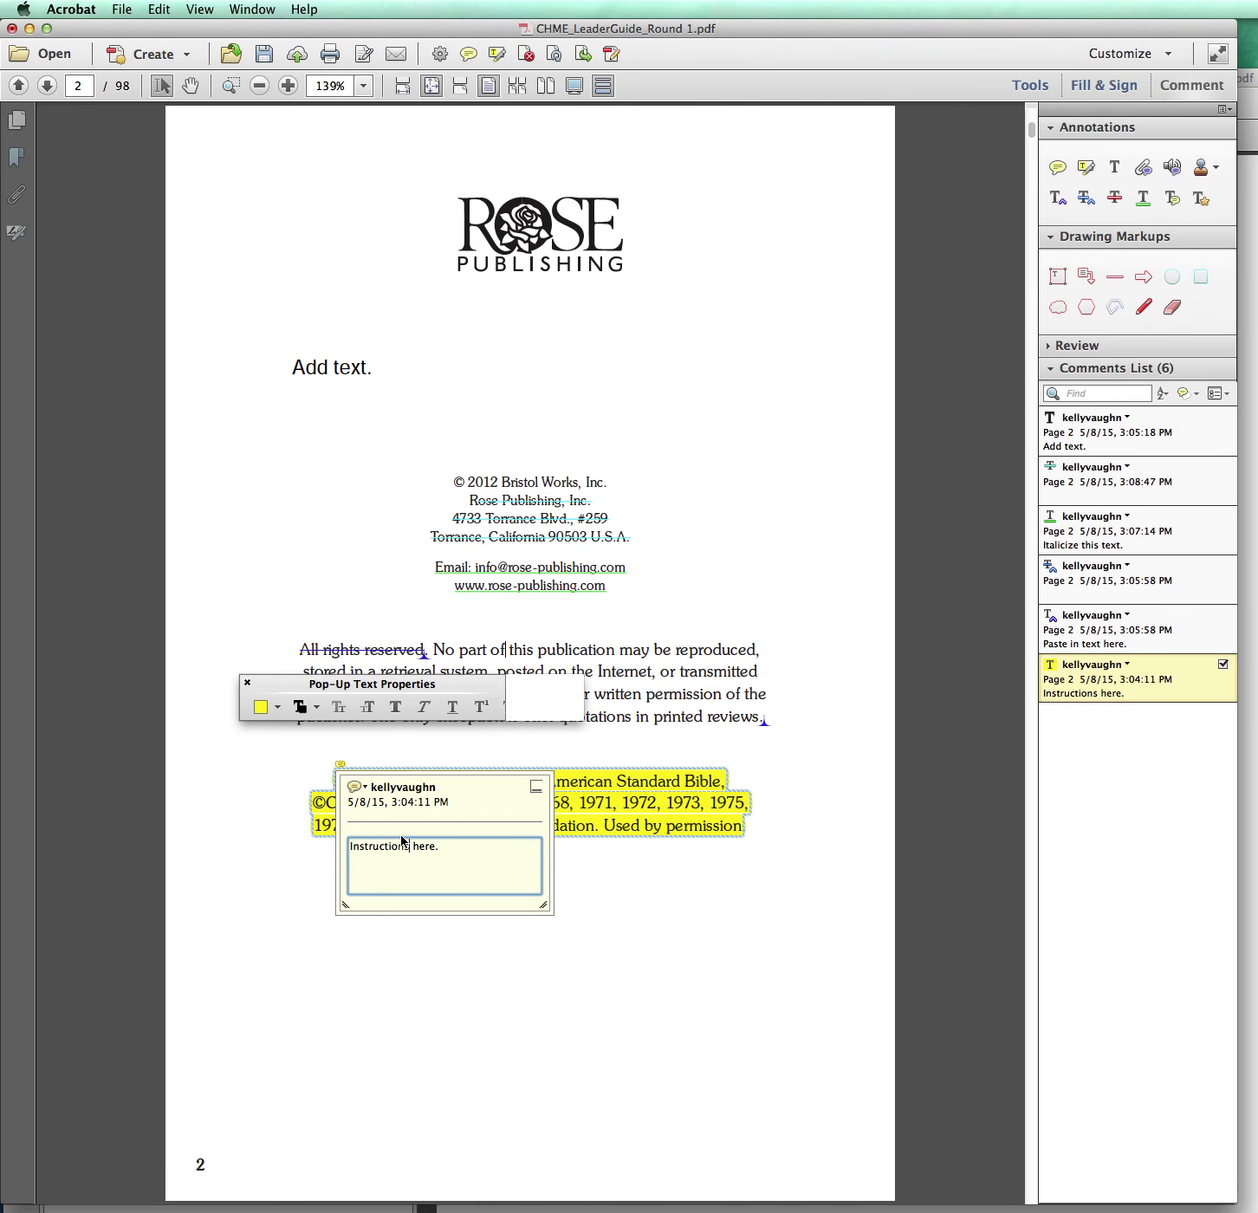
pyautogui.moveTo(438, 847); pyautogui.dragTo(326, 843)
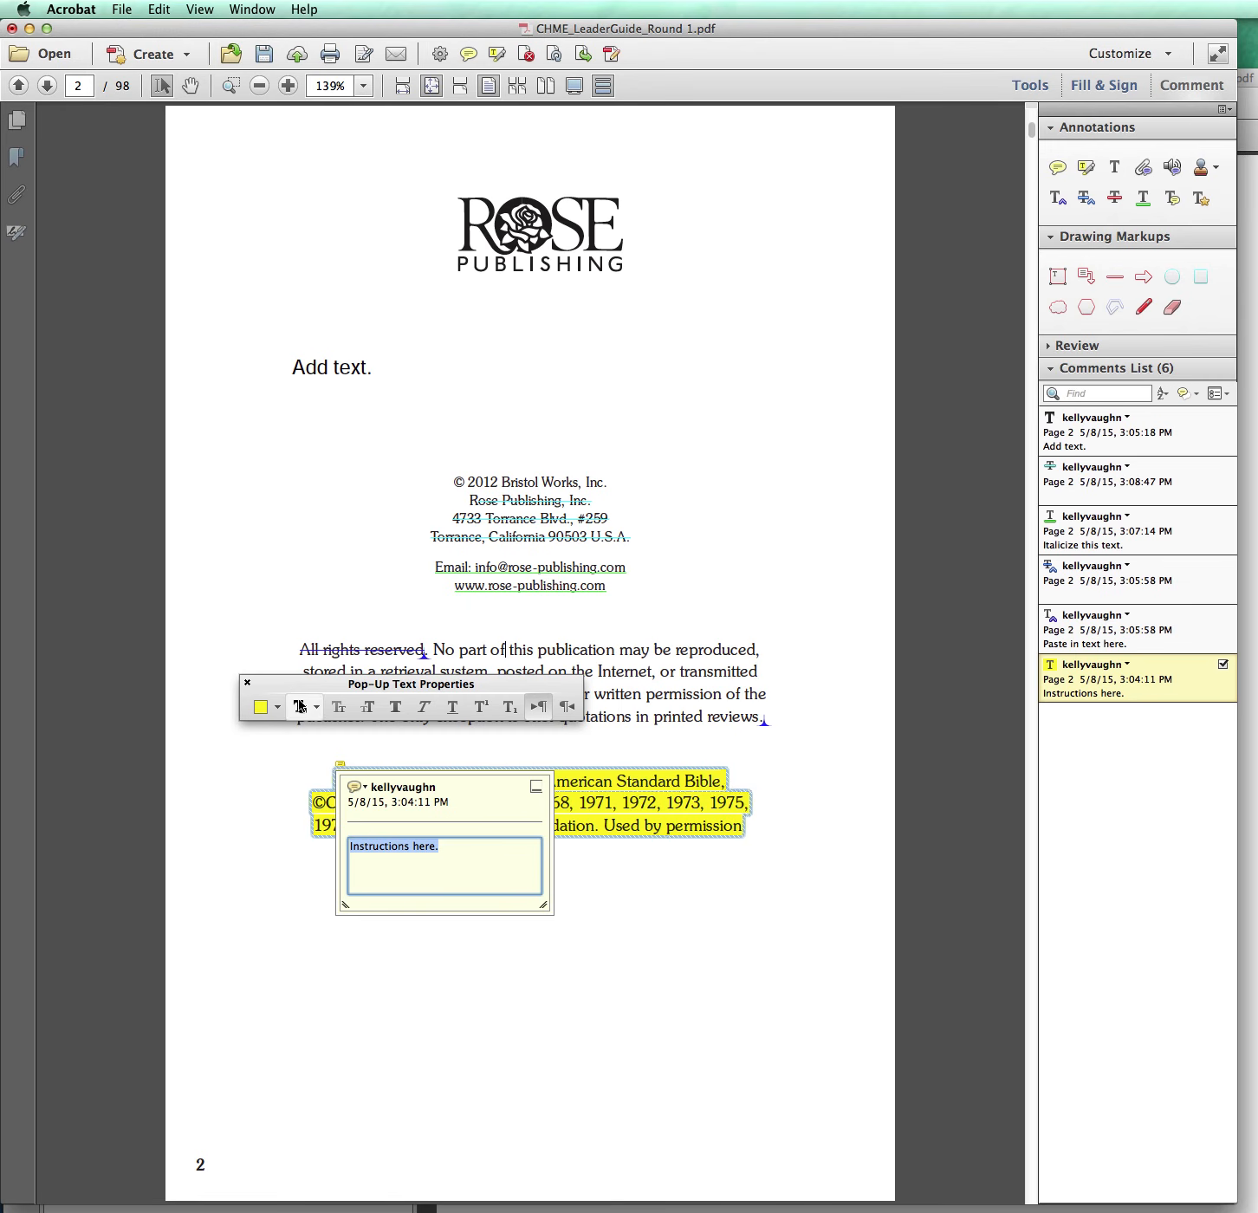
pyautogui.click(394, 706)
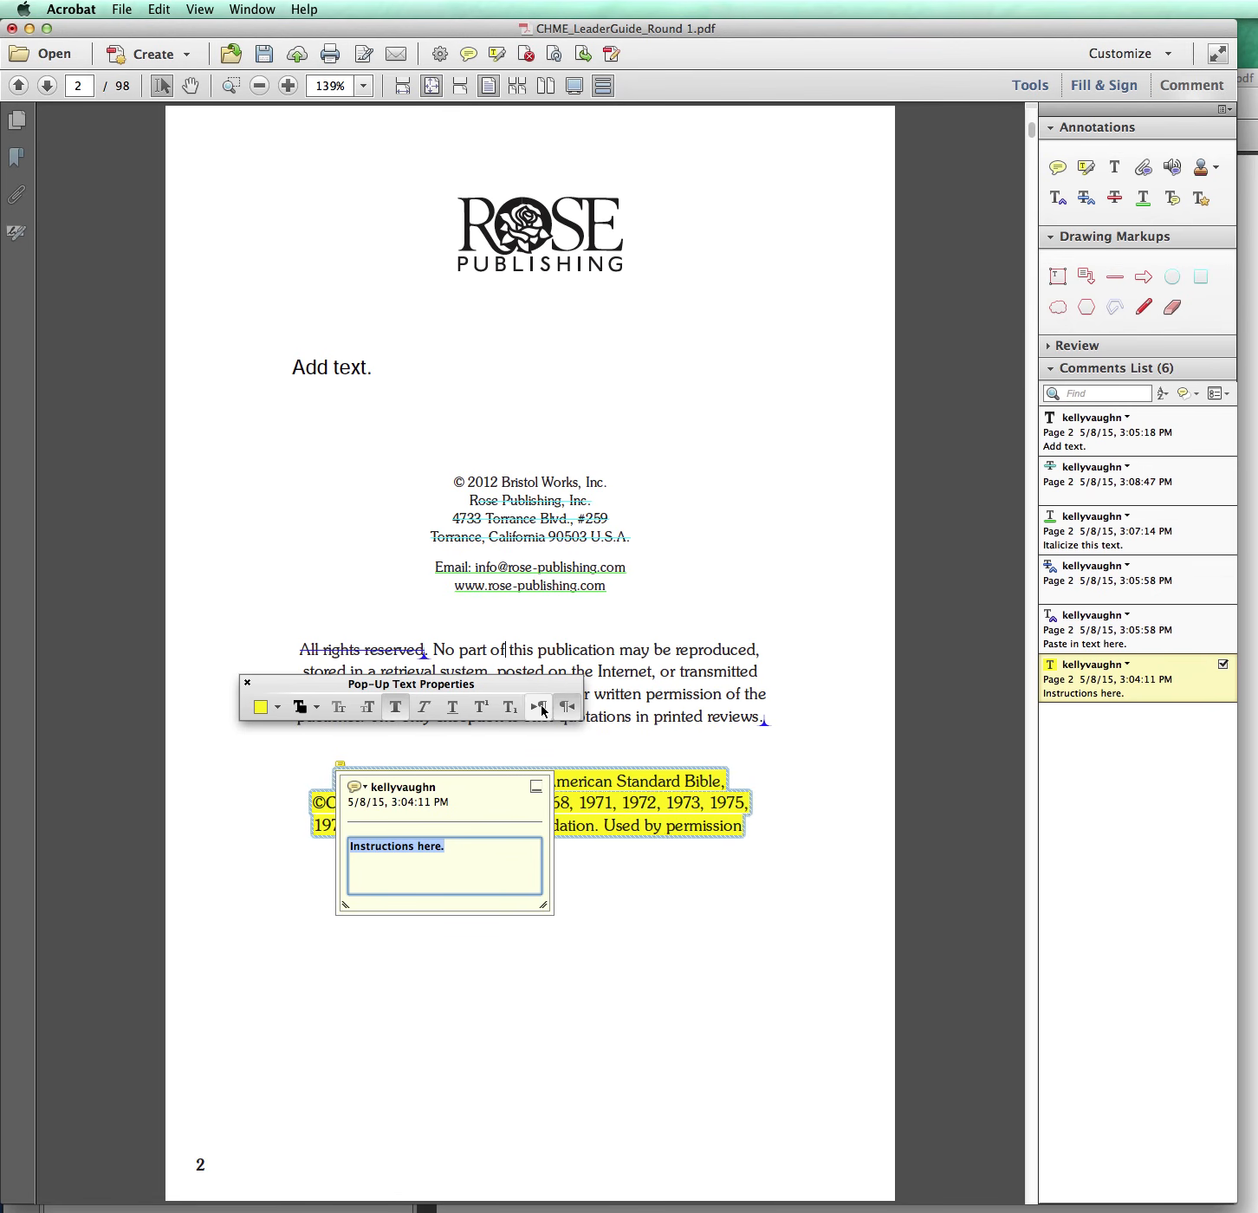
pyautogui.click(486, 709)
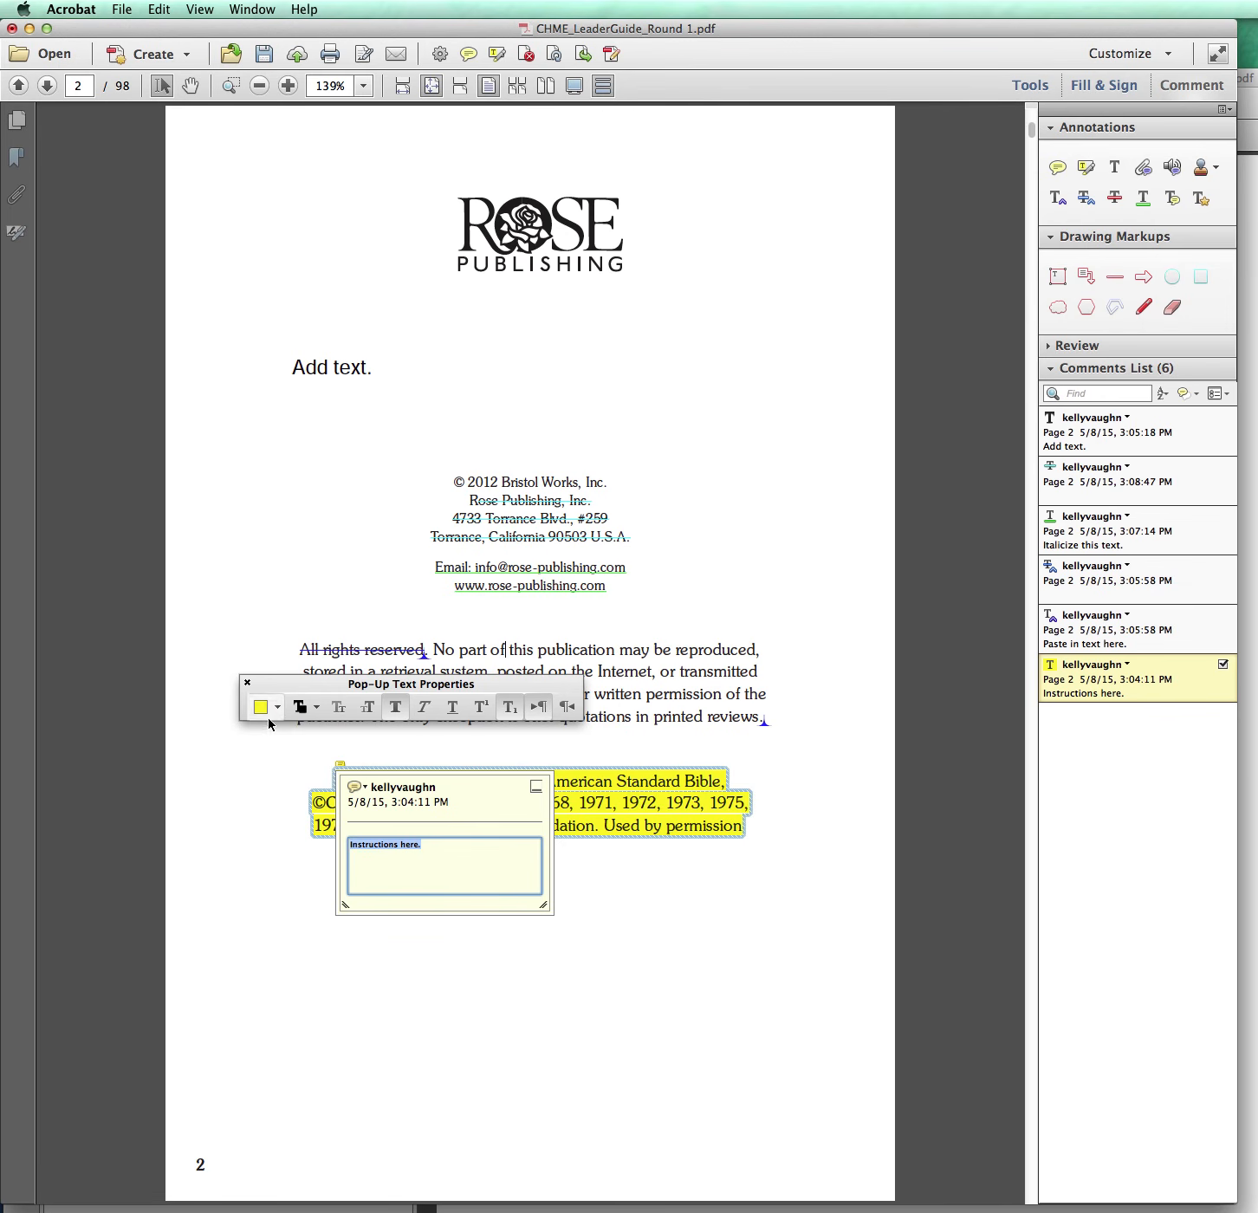
# Try olive green as the color of the note text and settle on a dark olive.
pyautogui.click(317, 708)
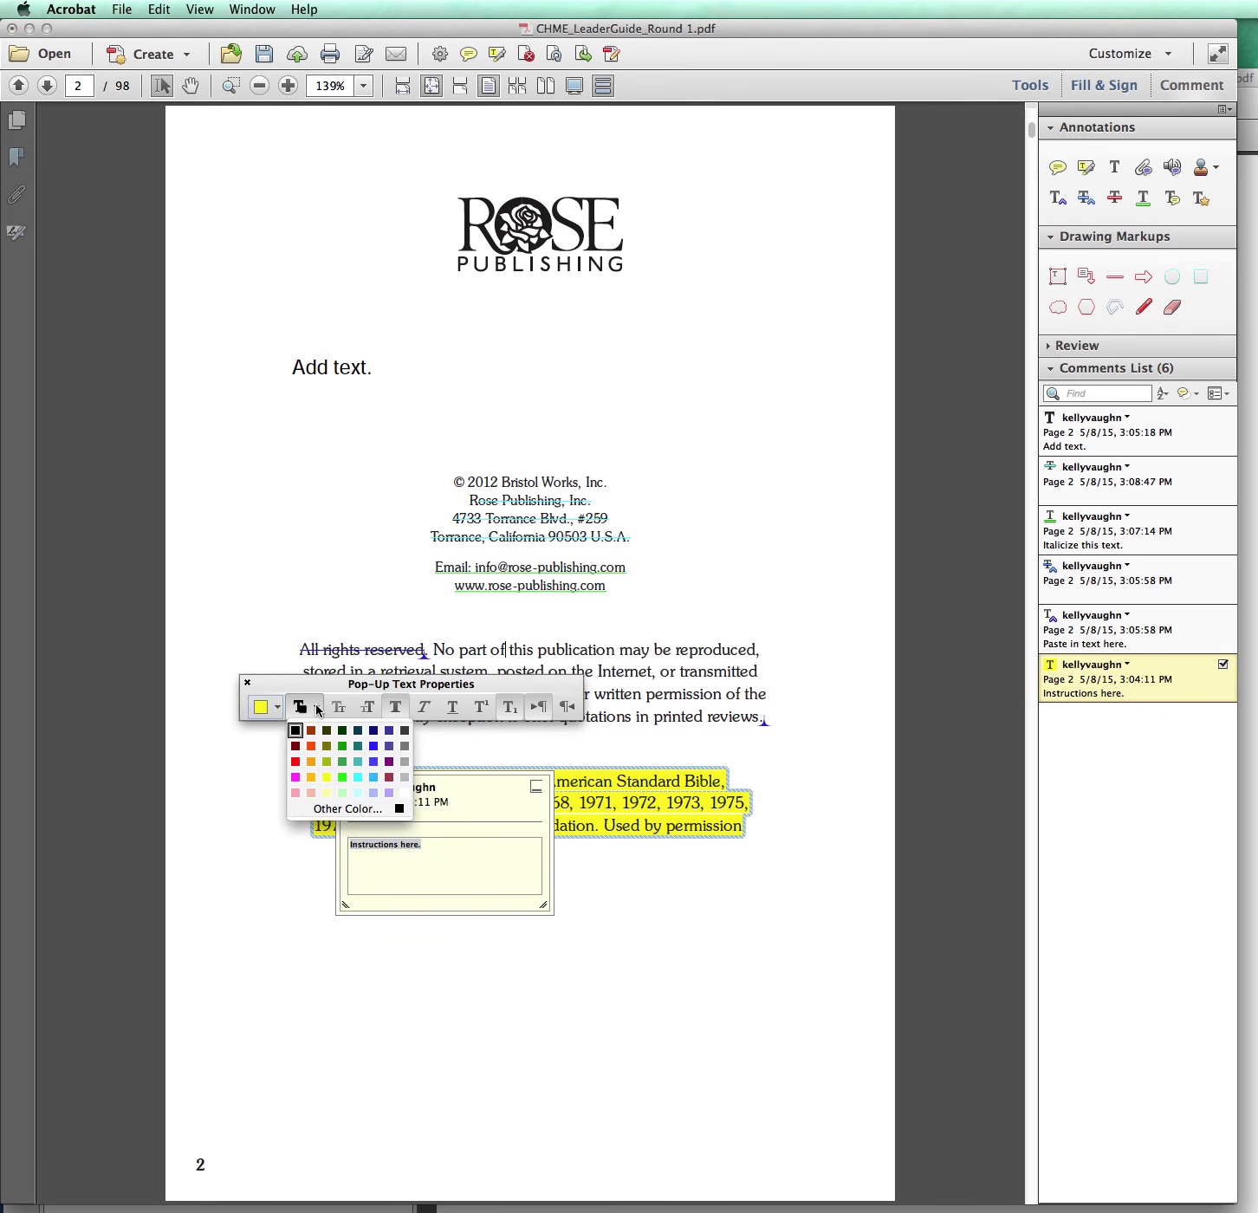
pyautogui.click(326, 761)
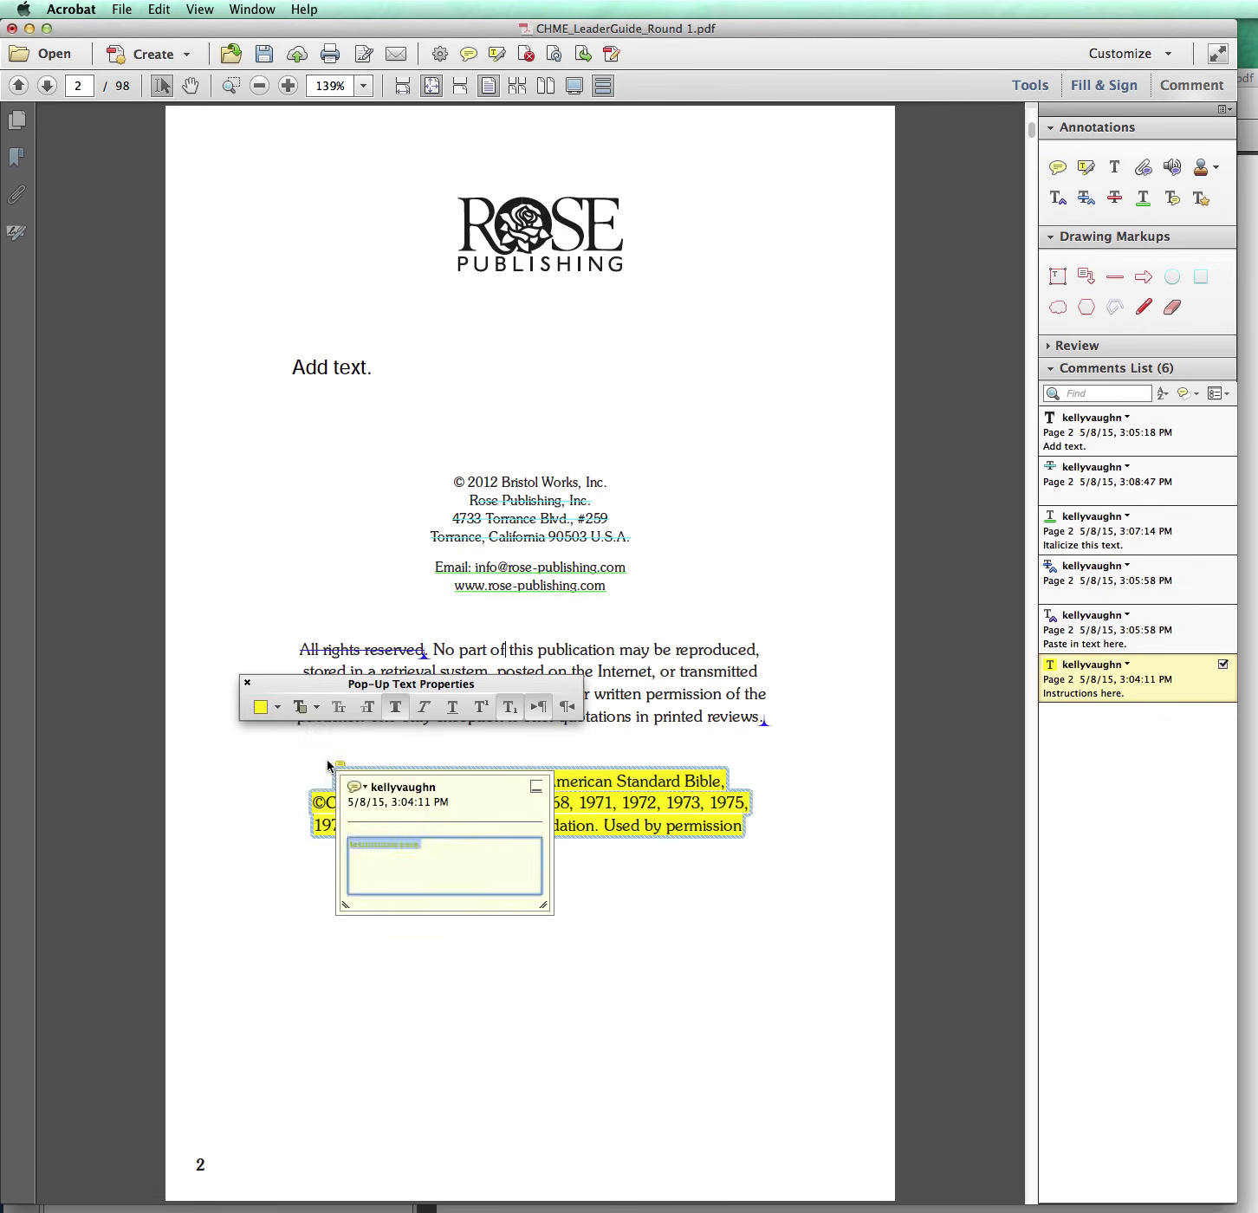
pyautogui.click(307, 709)
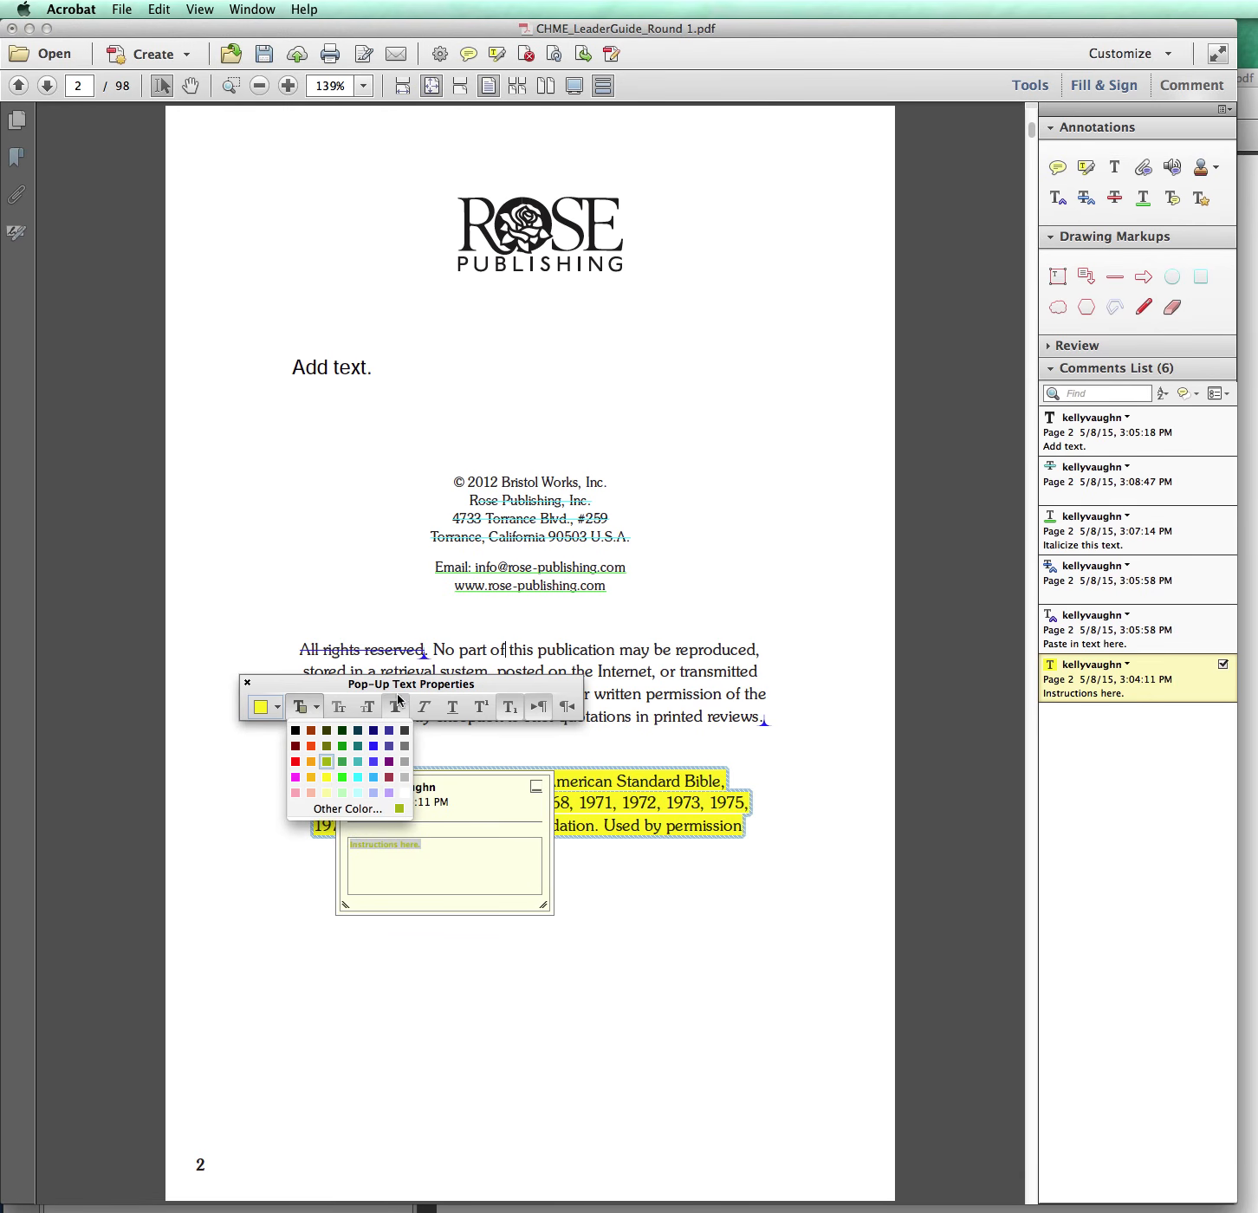
pyautogui.click(327, 731)
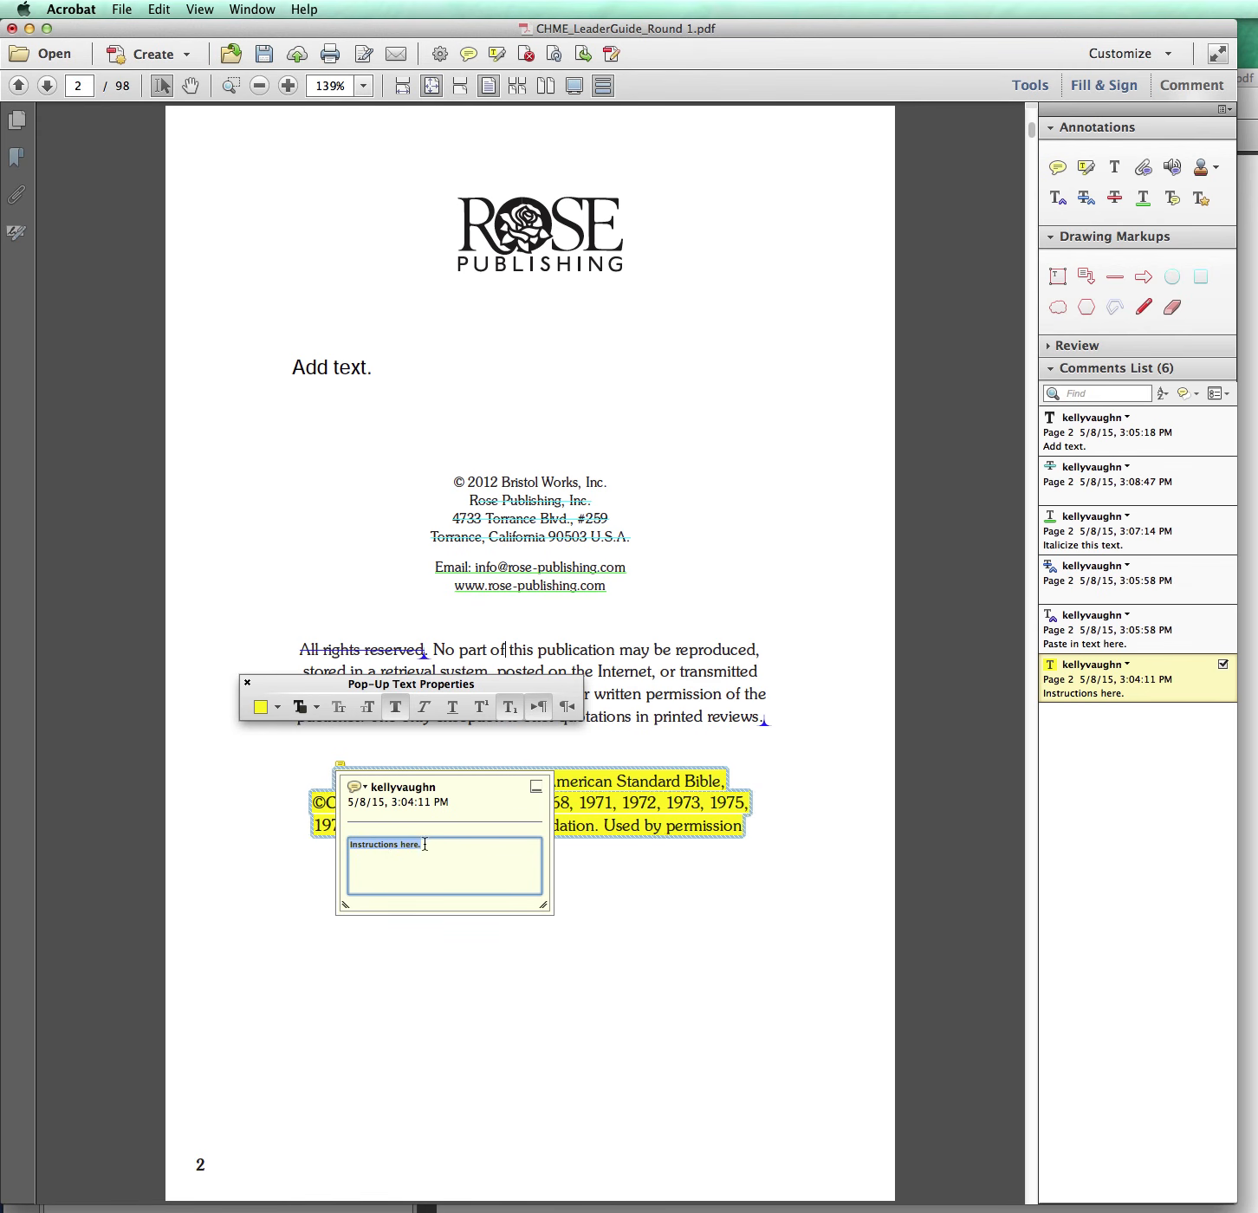
# Append "Bold text." to the end of the highlight's pop-up note in bold type.
pyautogui.press('Right')
pyautogui.write('Bold text')
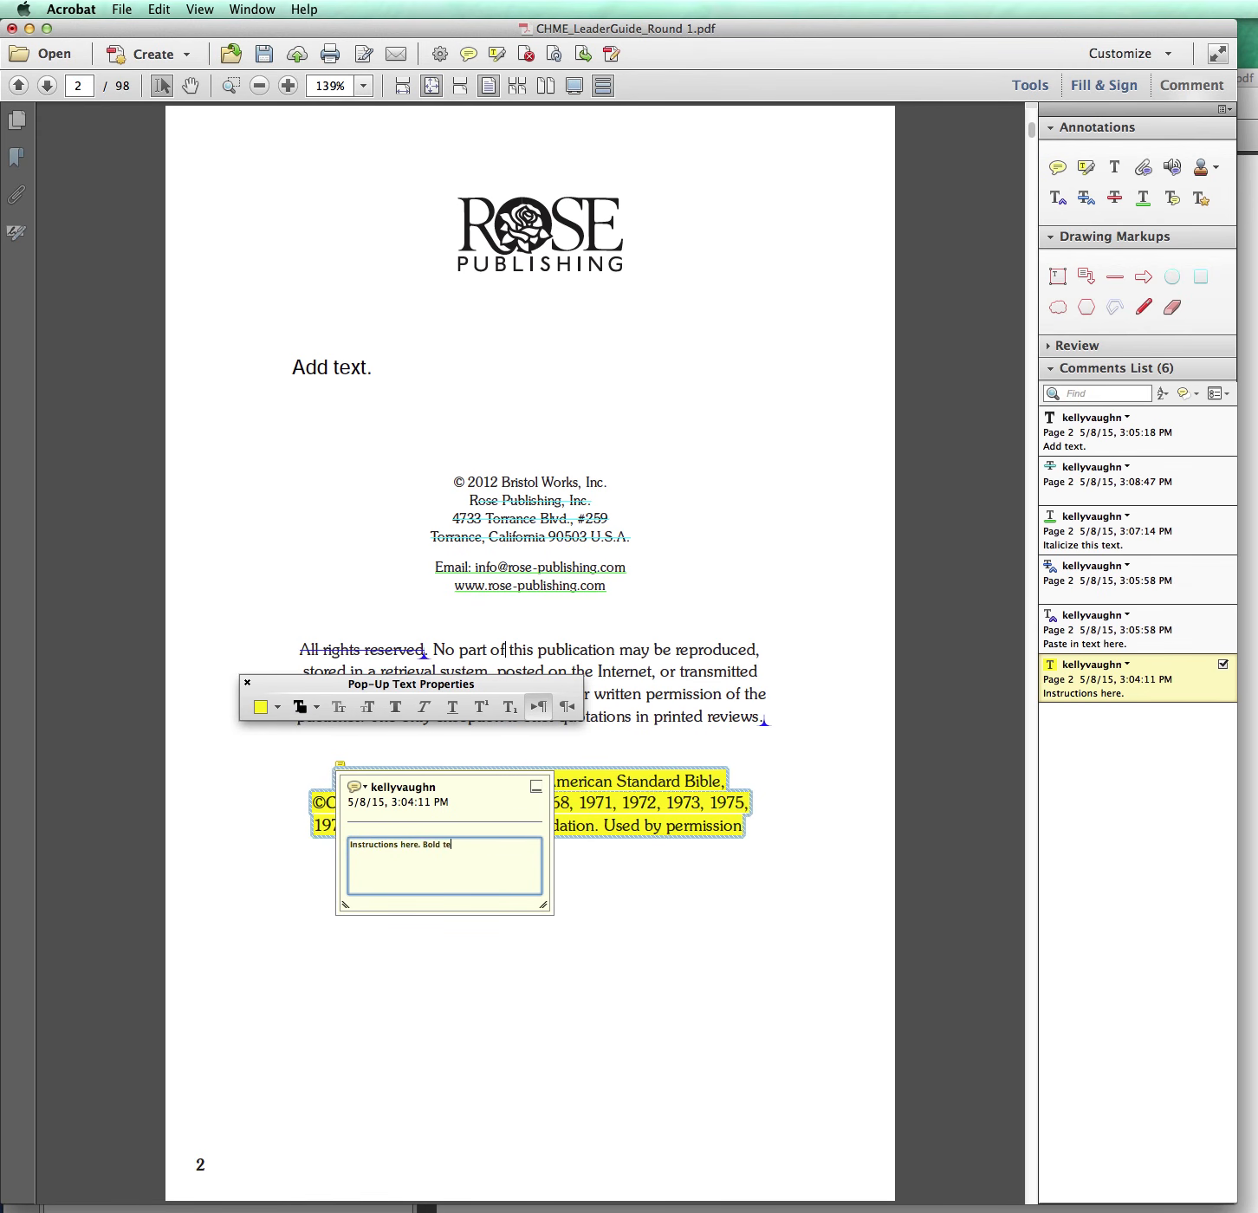
pyautogui.hotkey('alt', 'shift', 'Left')
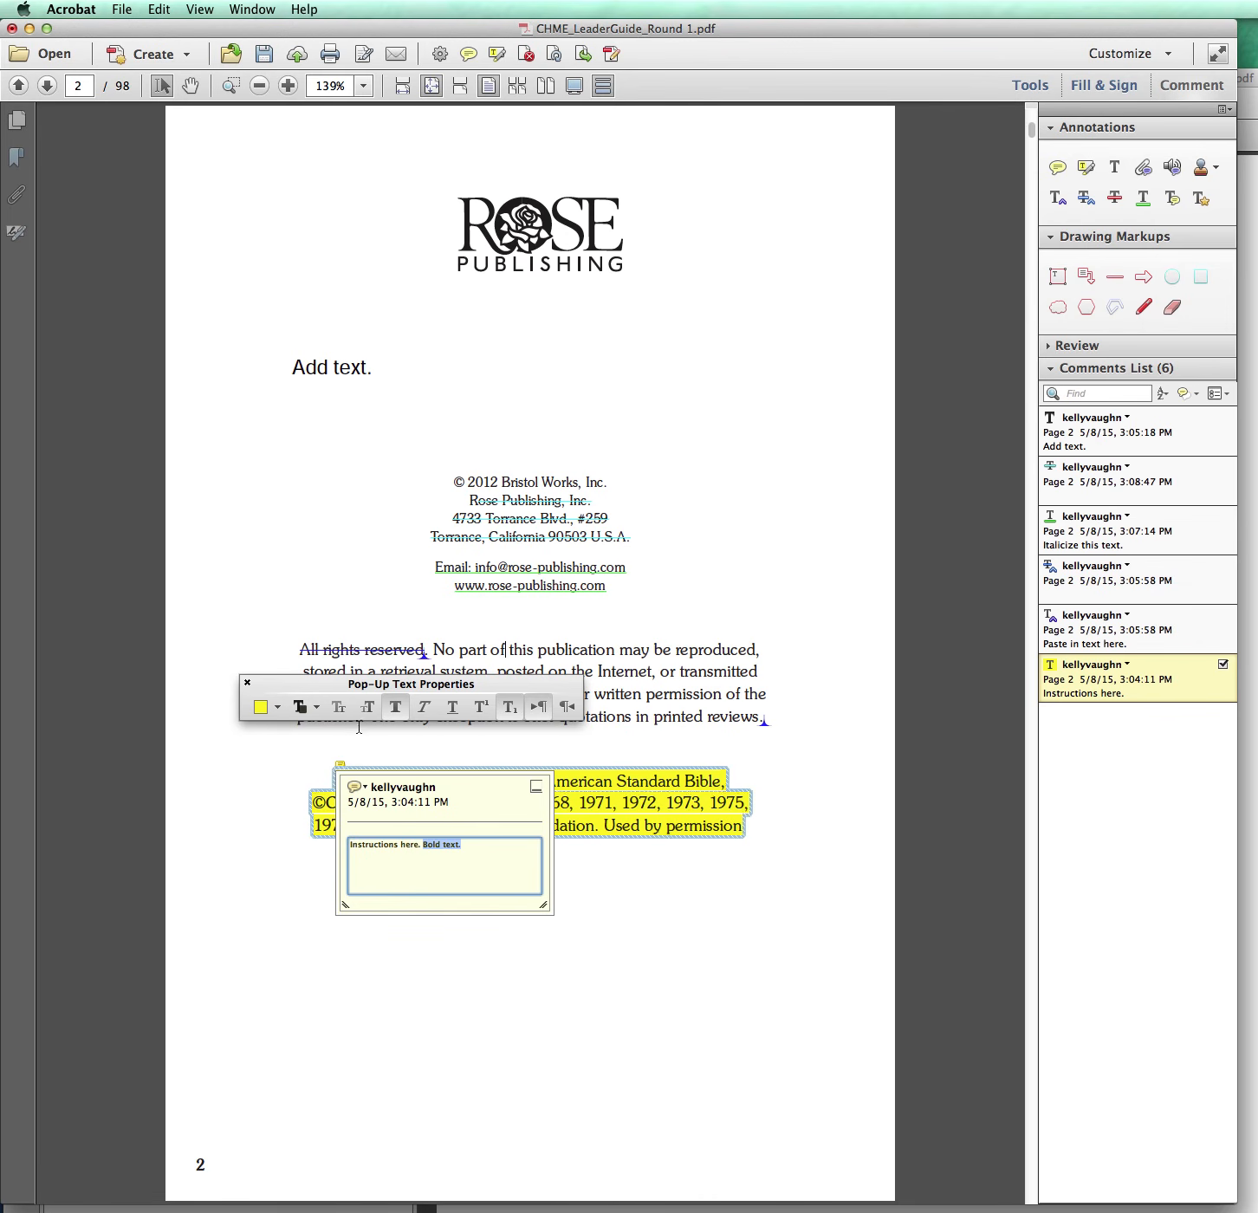
pyautogui.click(398, 709)
# Remove the bold formatting from "Instructions here." in the highlight's pop-up note.
pyautogui.click(423, 857)
pyautogui.moveTo(421, 846); pyautogui.dragTo(339, 837)
pyautogui.click(395, 706)
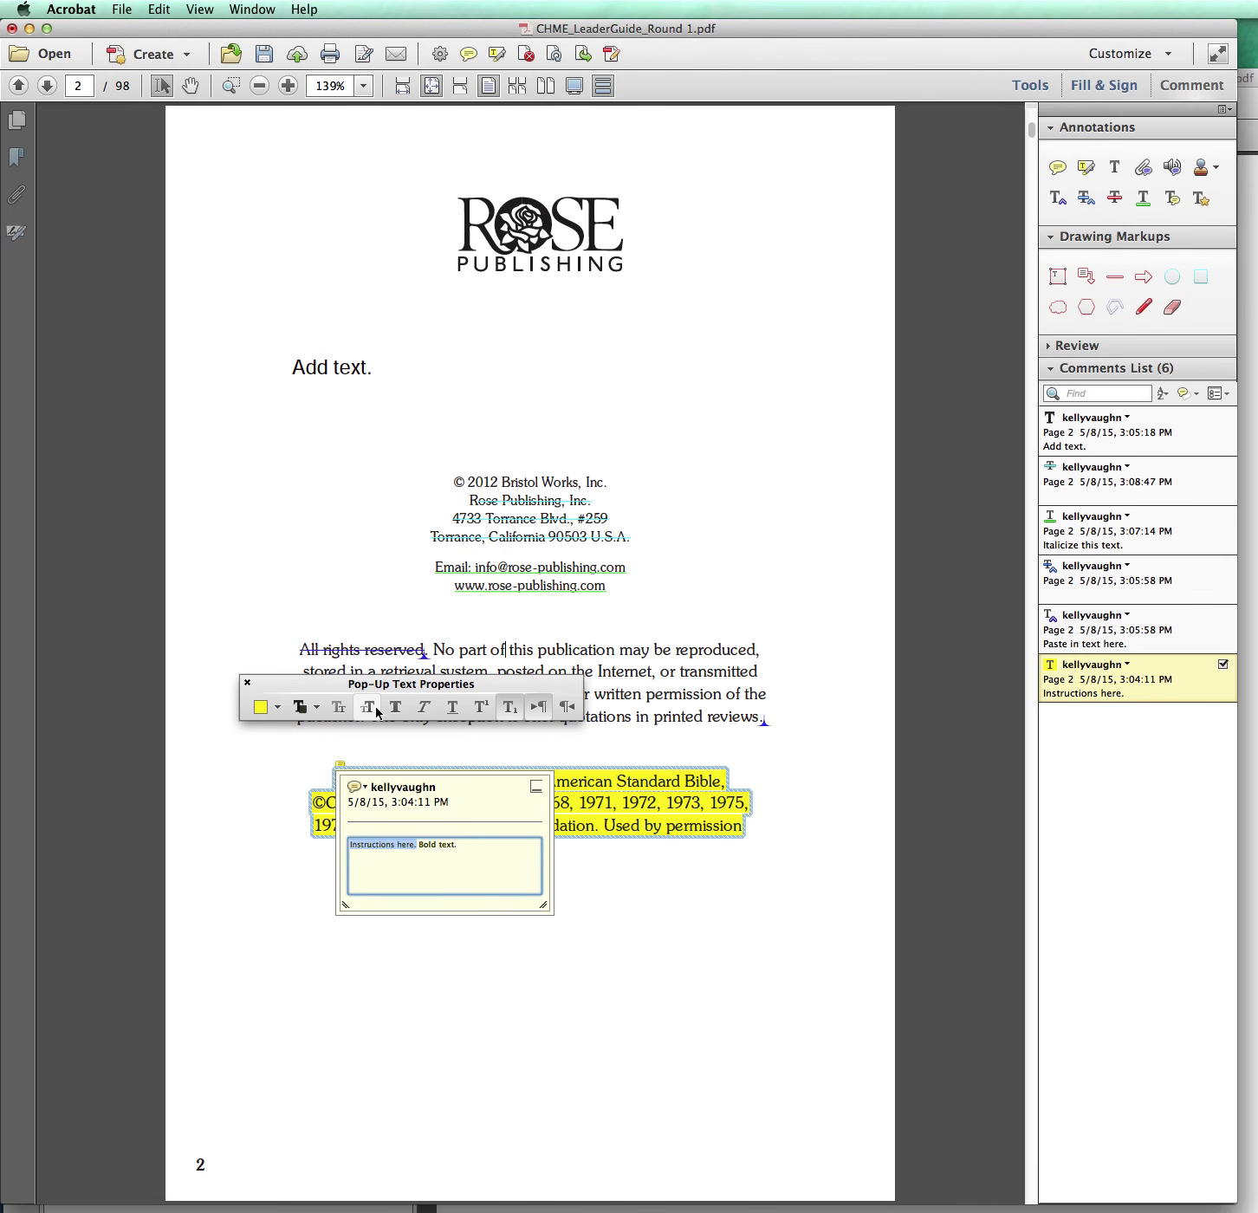
# Enlarge "Instructions here." by three size increments and move the floating properties bar farther above the pop-up note.
pyautogui.click(377, 709)
pyautogui.click(376, 710)
pyautogui.click(376, 710)
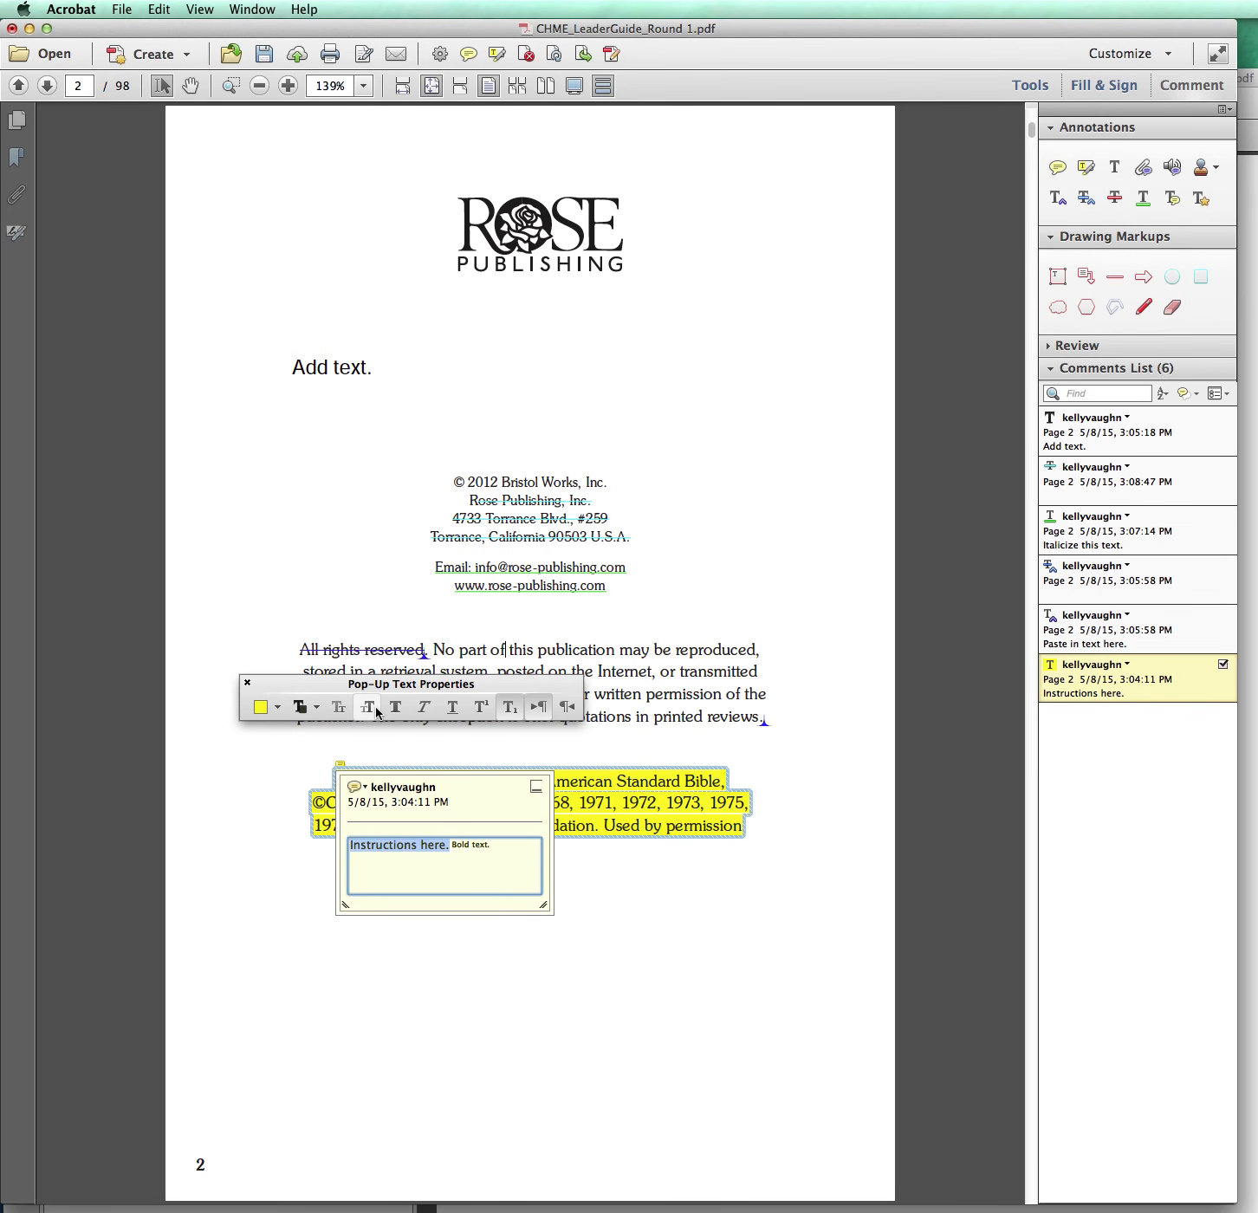
pyautogui.click(493, 847)
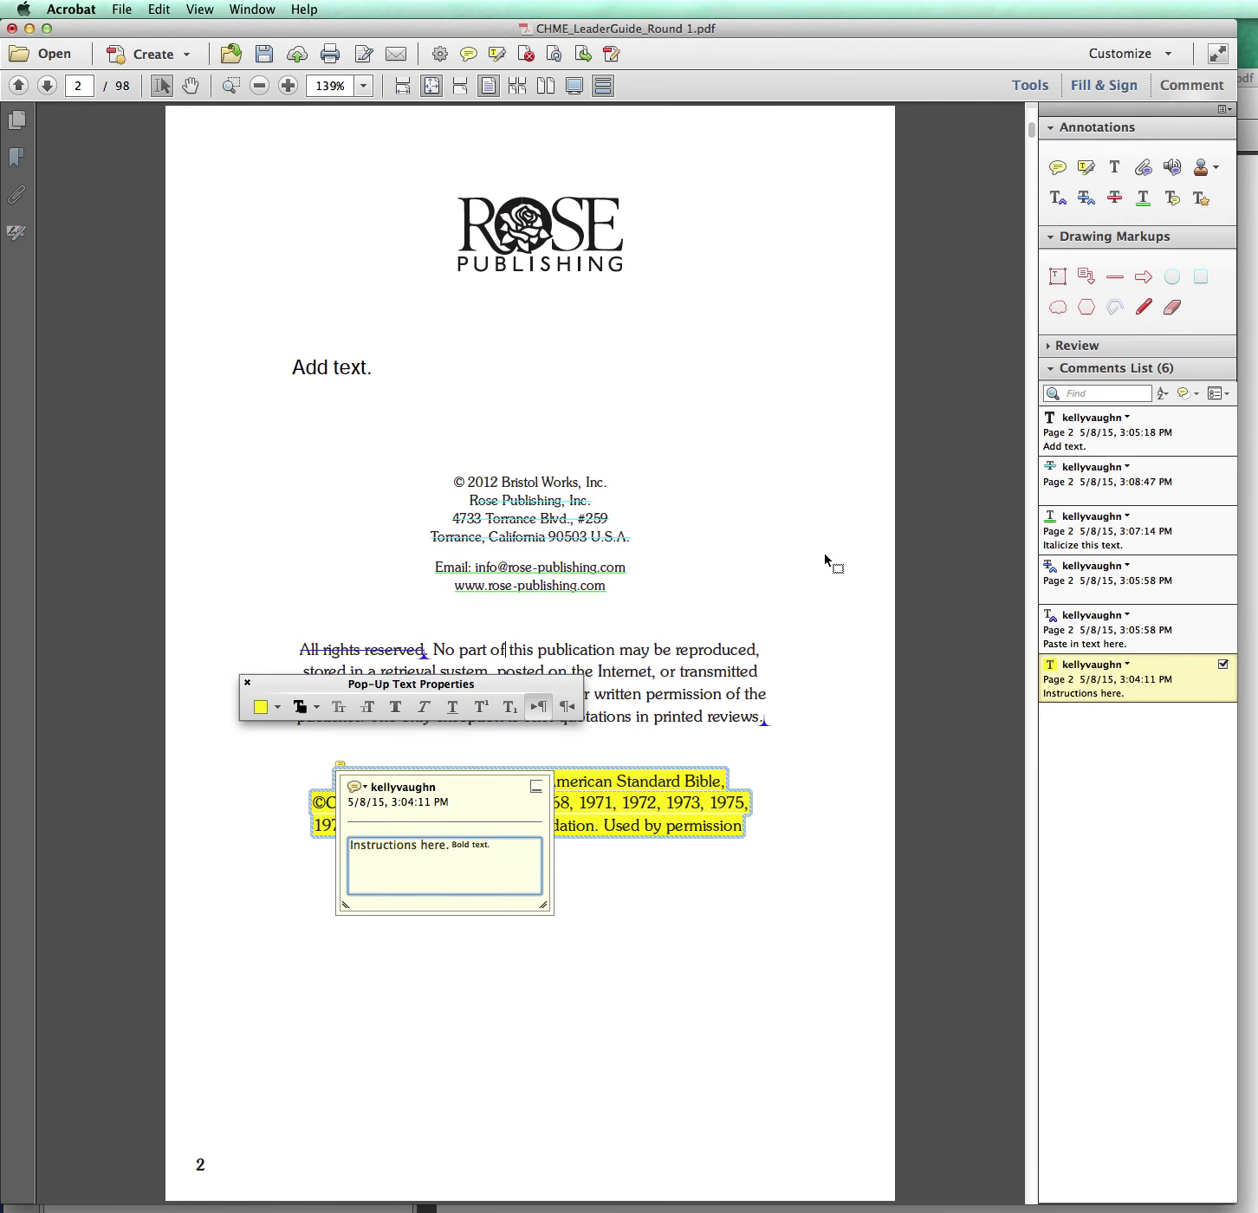
pyautogui.moveTo(560, 684); pyautogui.dragTo(555, 635)
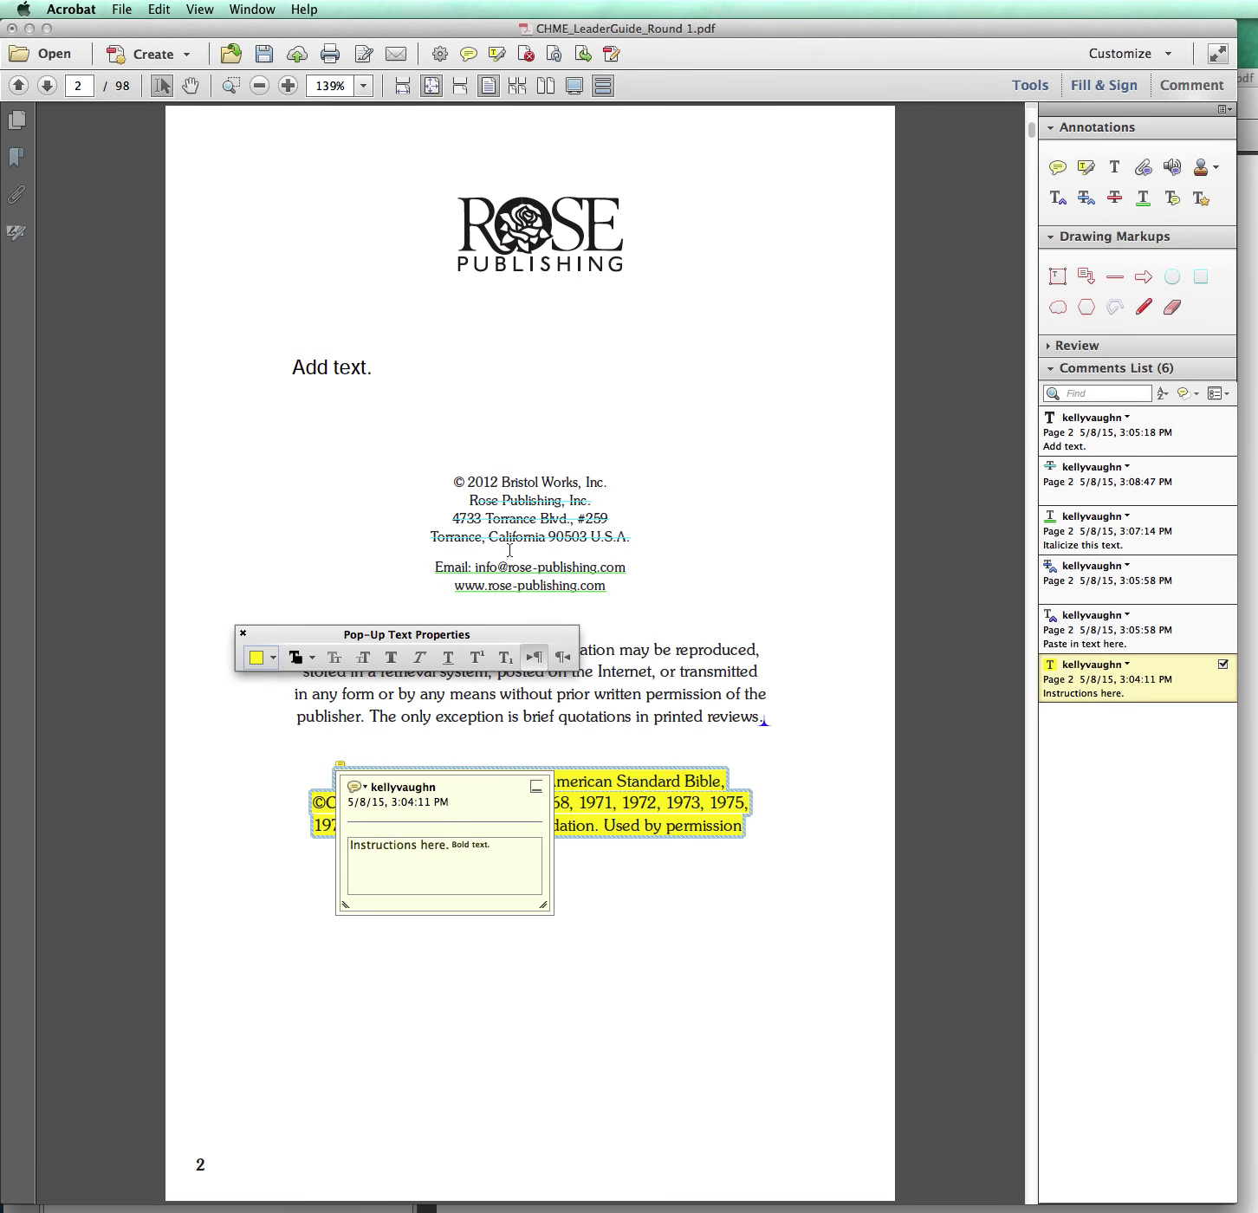
# Close the open pop-up note and highlight "part of this publication may be reproduced," with the note "Nifty!".
pyautogui.click(508, 649)
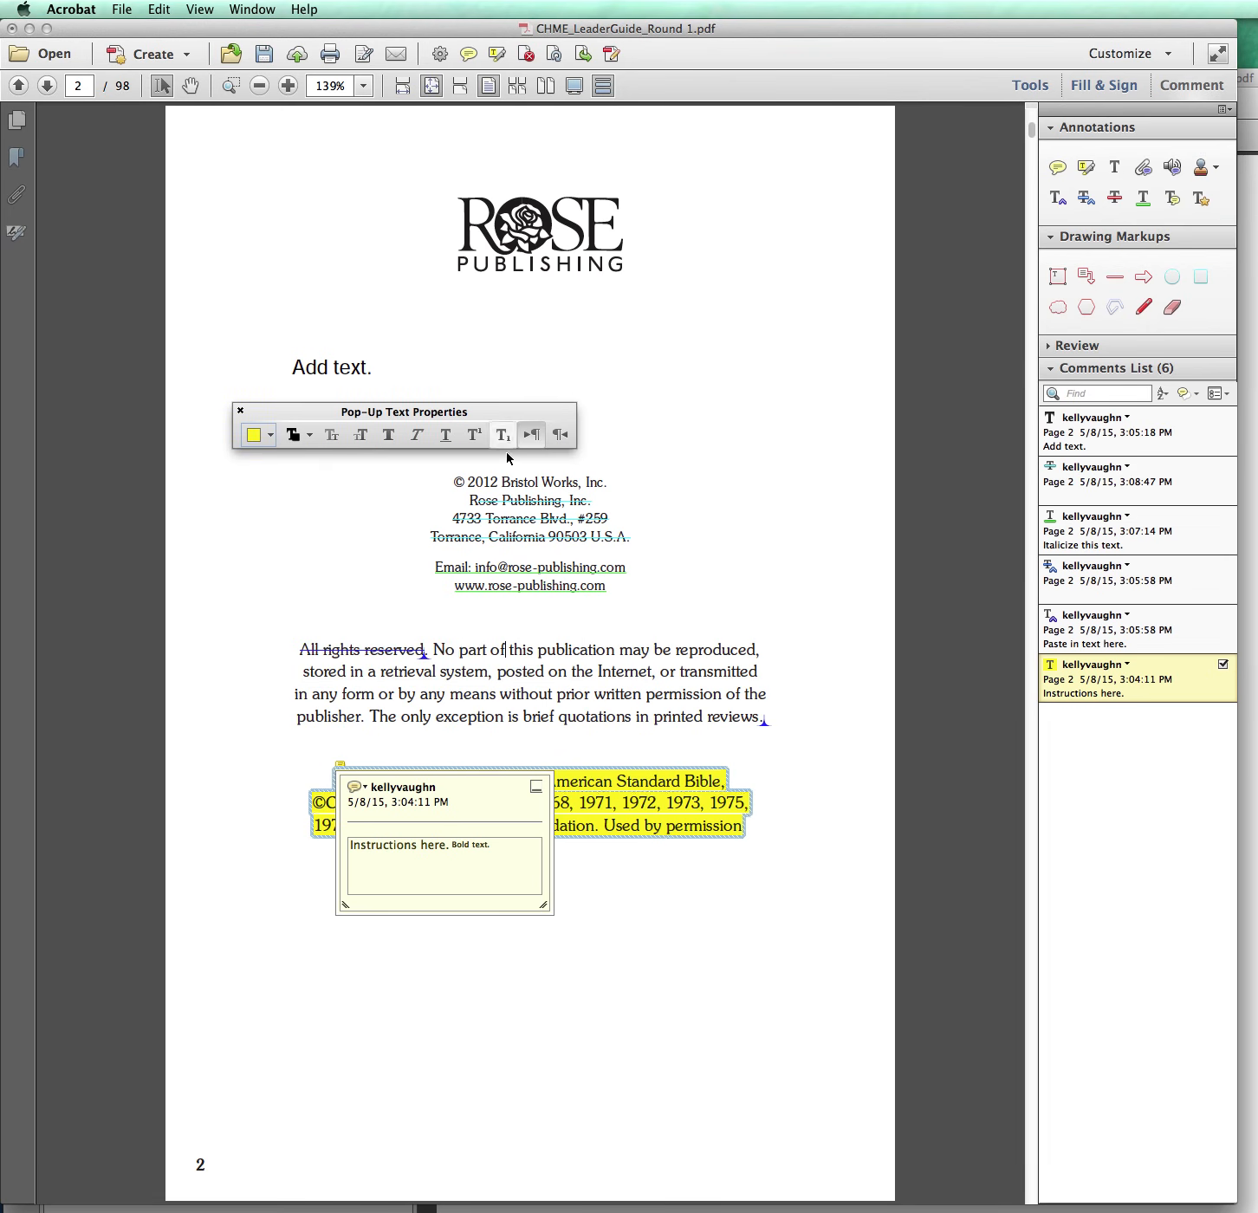
pyautogui.click(536, 786)
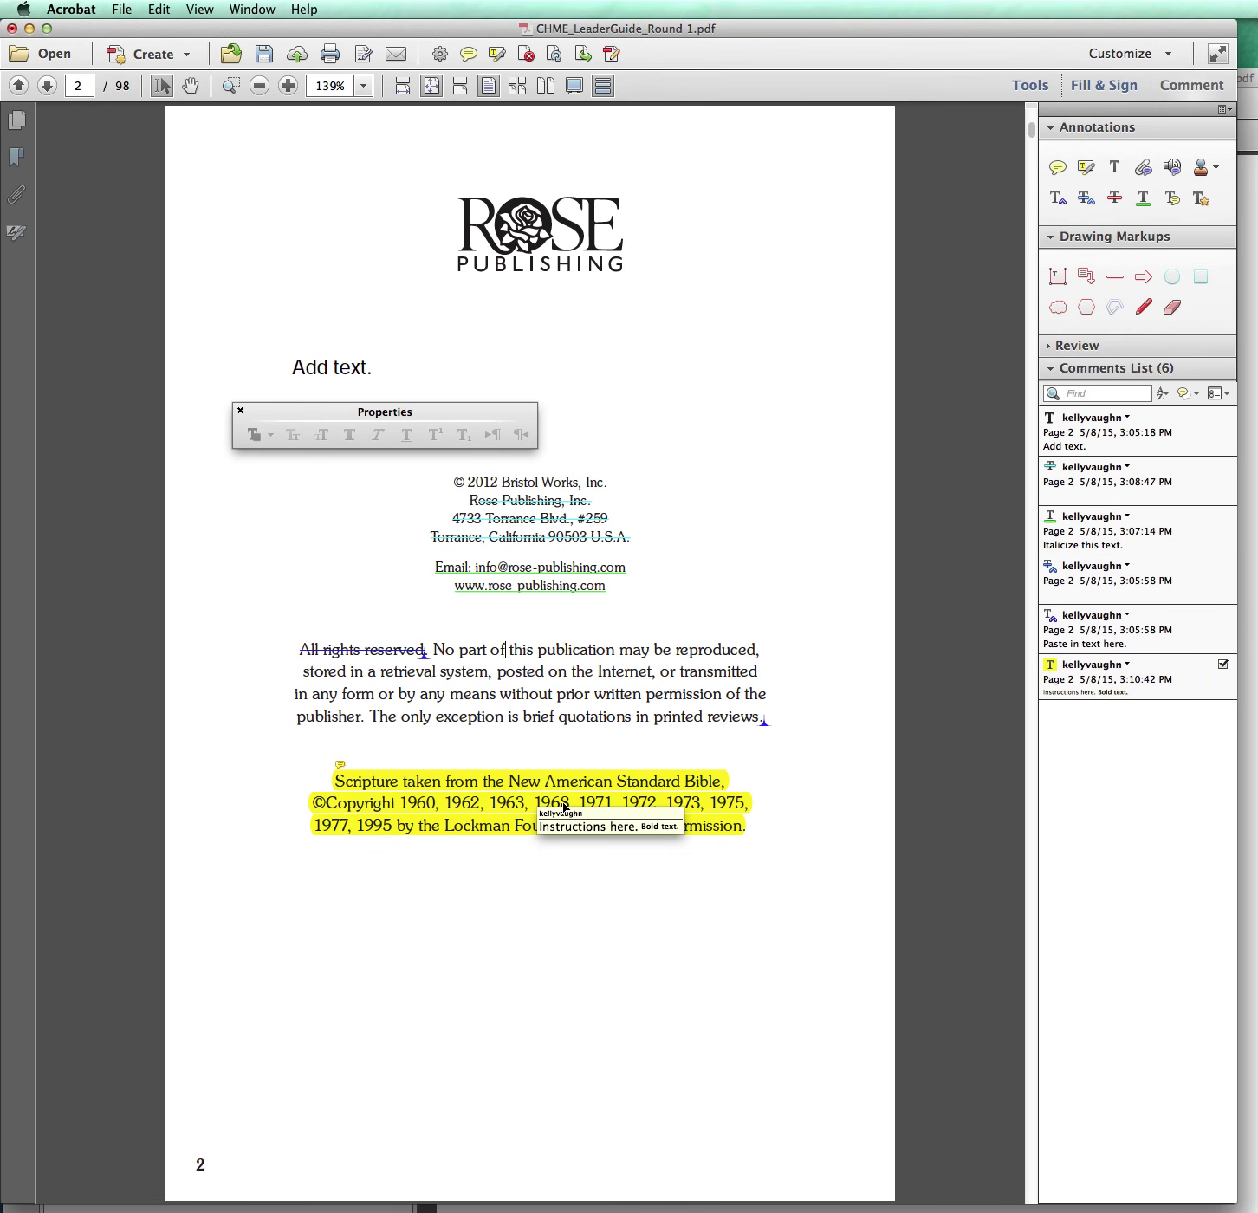
pyautogui.click(1175, 199)
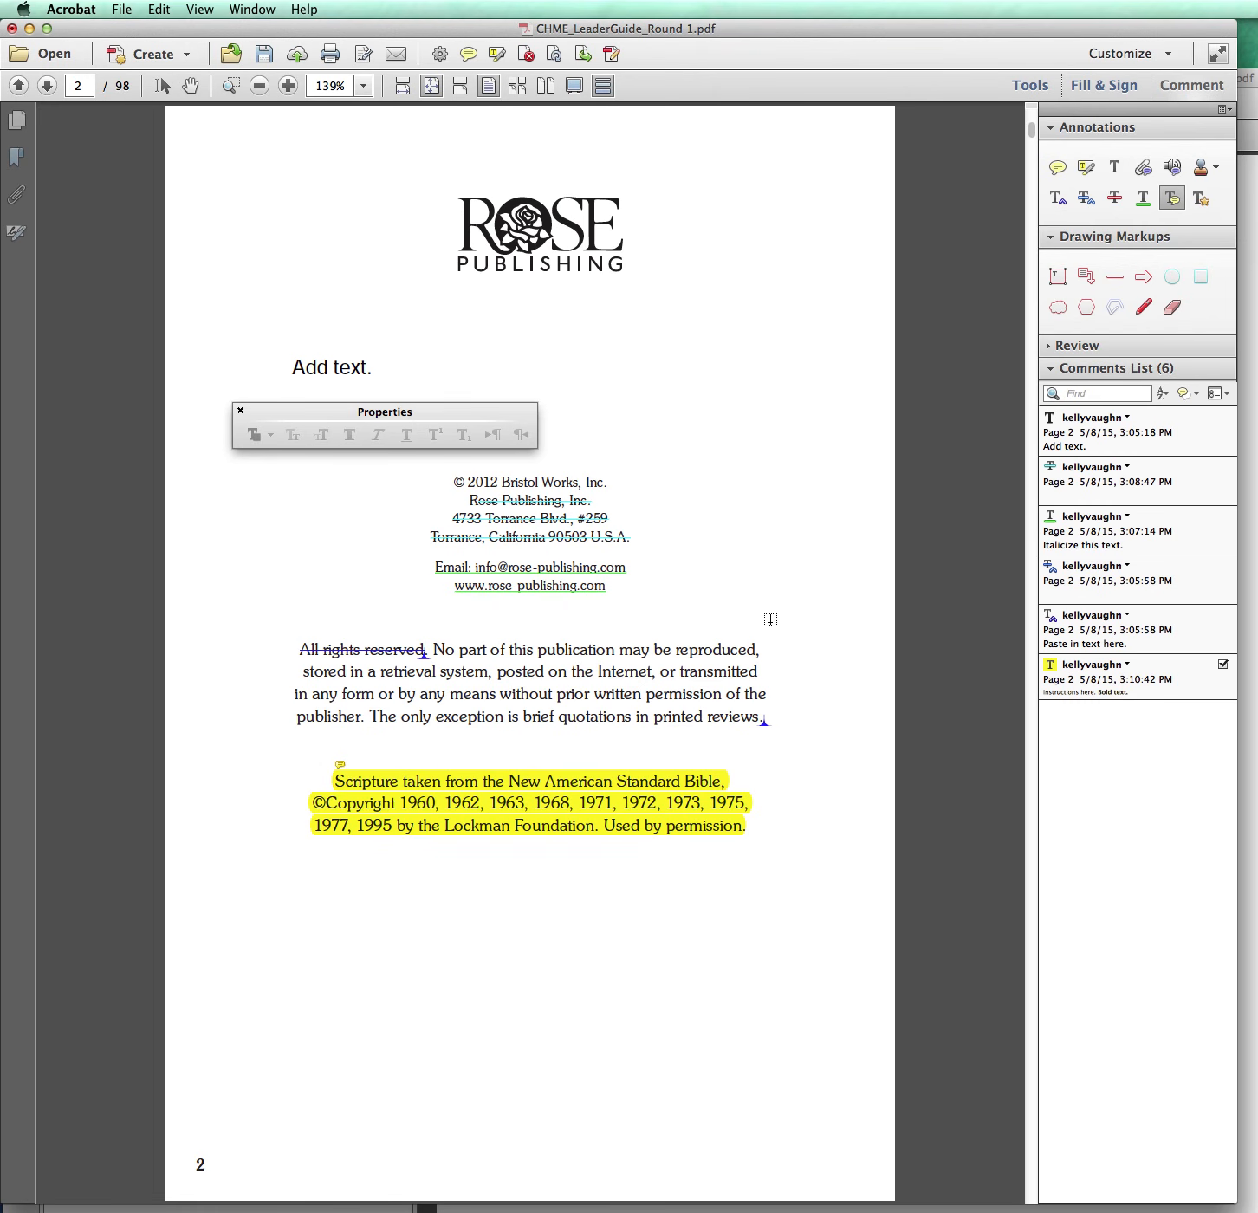
pyautogui.moveTo(459, 652); pyautogui.dragTo(741, 650)
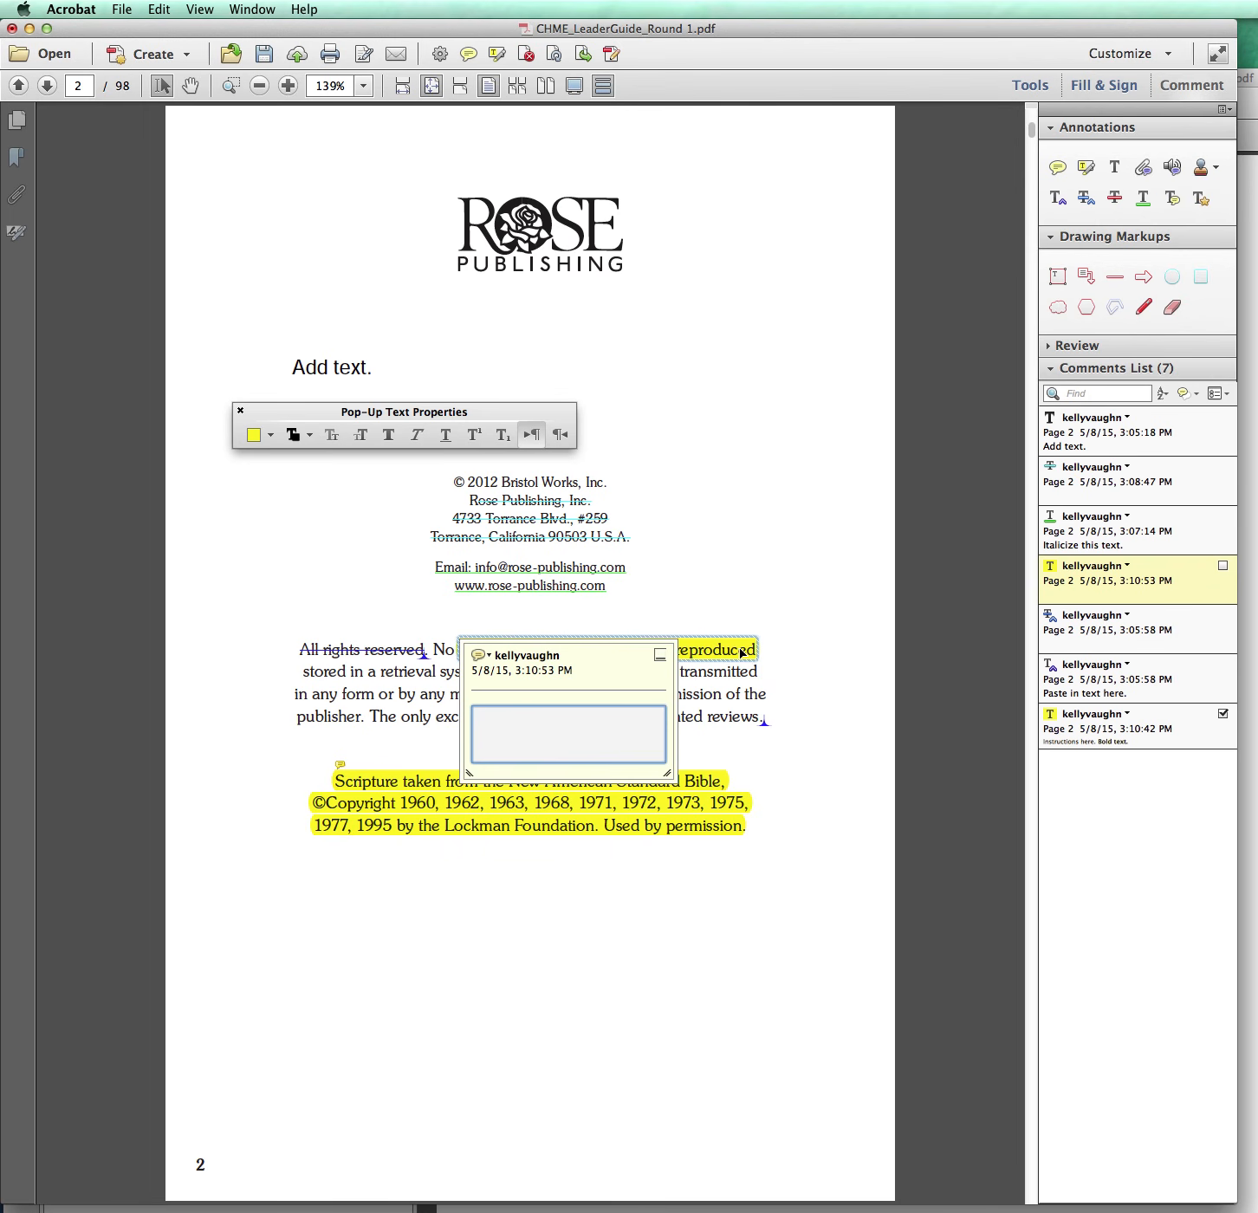
pyautogui.moveTo(487, 830)
pyautogui.write('Nifty!')
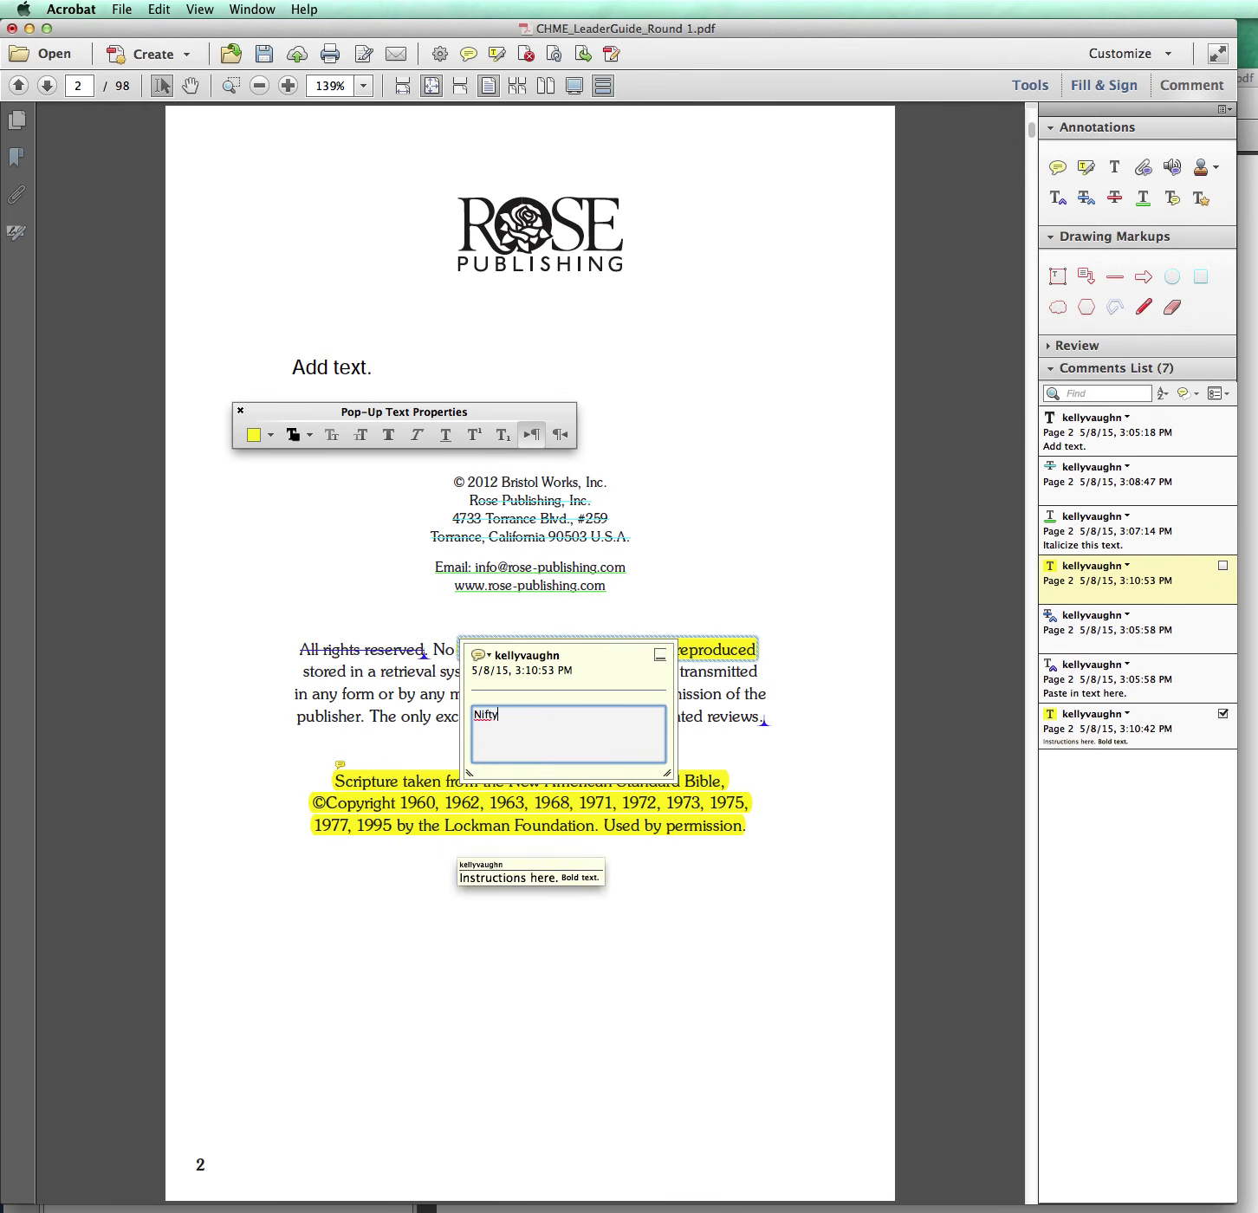
pyautogui.click(660, 656)
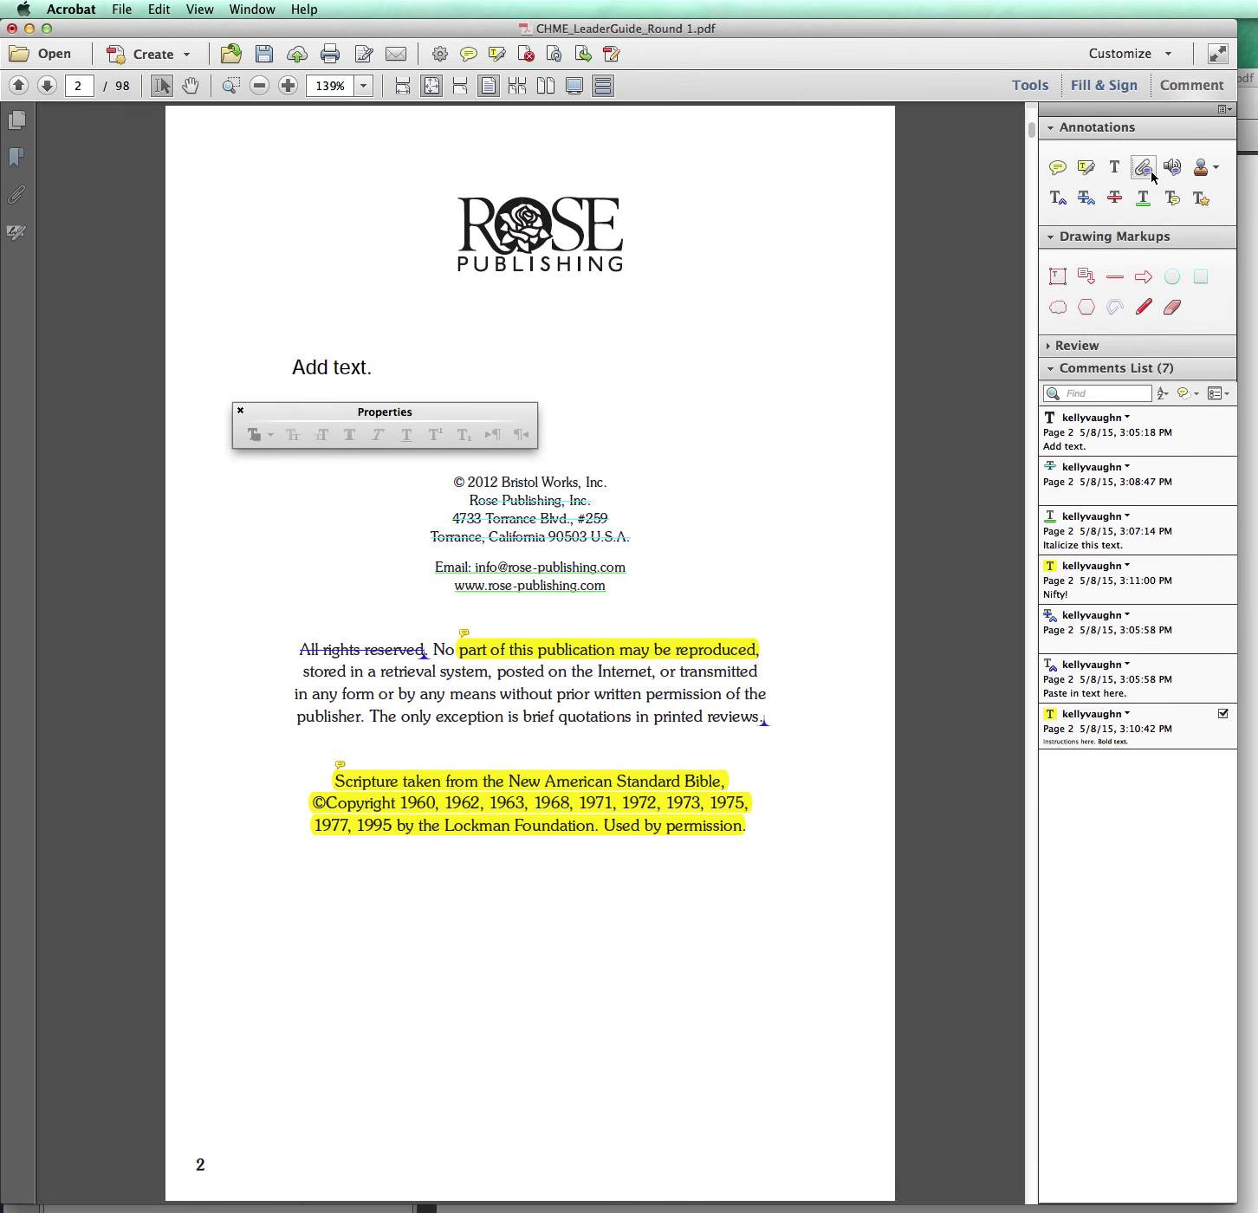
# Use the text correction markup tool to strike out the line "in any form or by any means without prior written permission of the".
pyautogui.click(1208, 203)
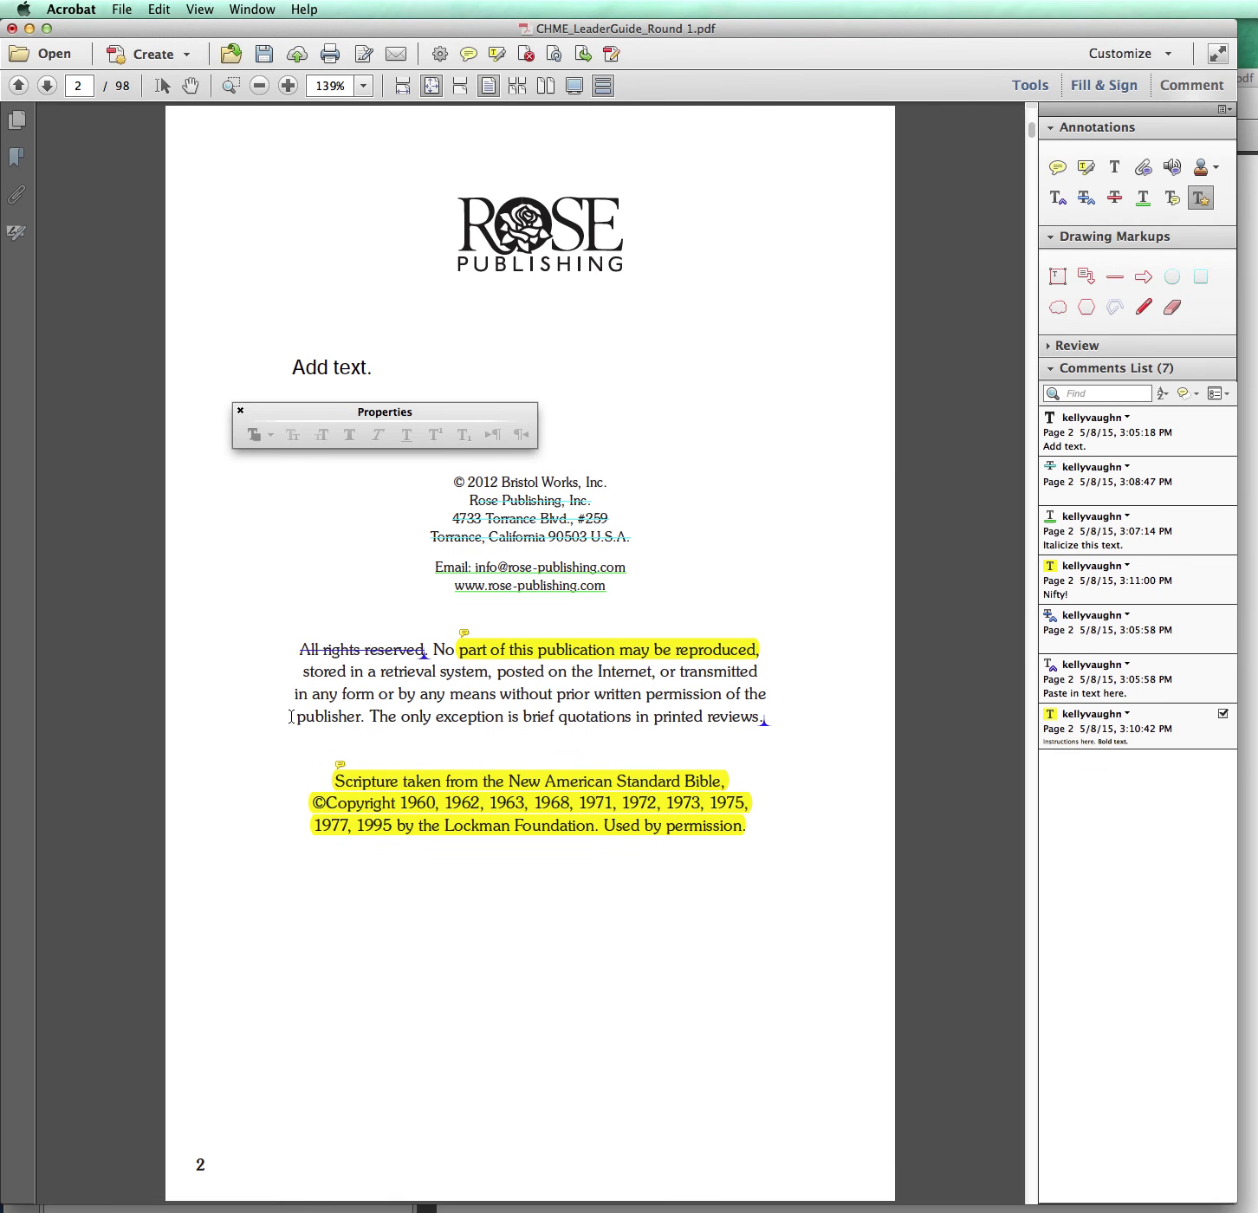
pyautogui.moveTo(296, 694); pyautogui.dragTo(761, 690)
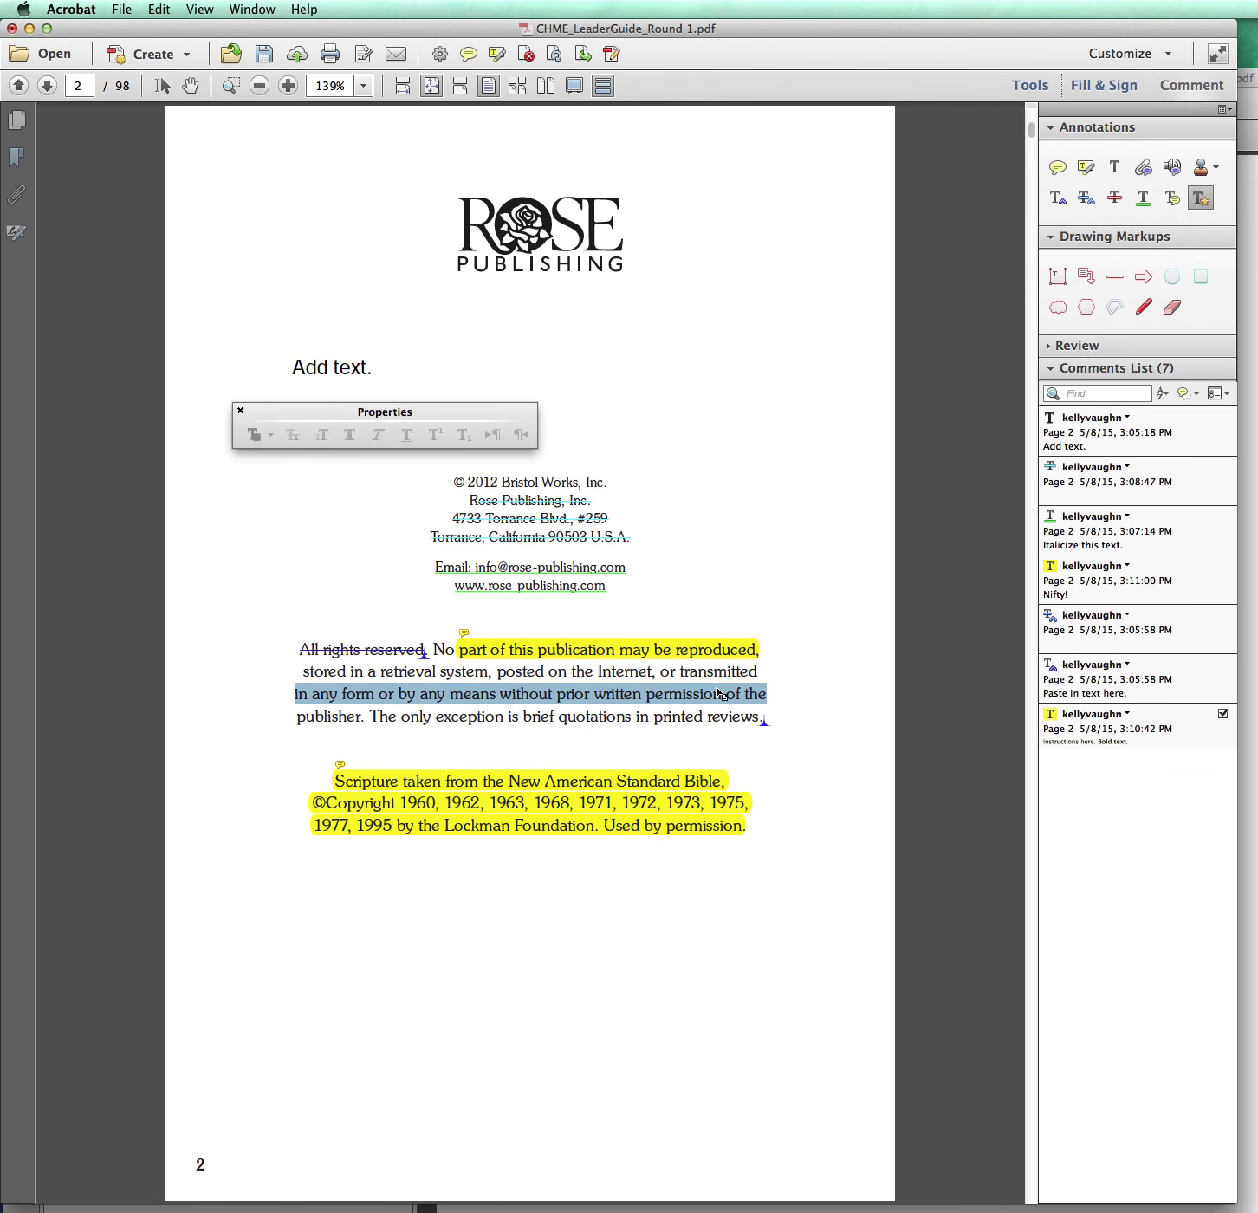
pyautogui.press('BackSpace')
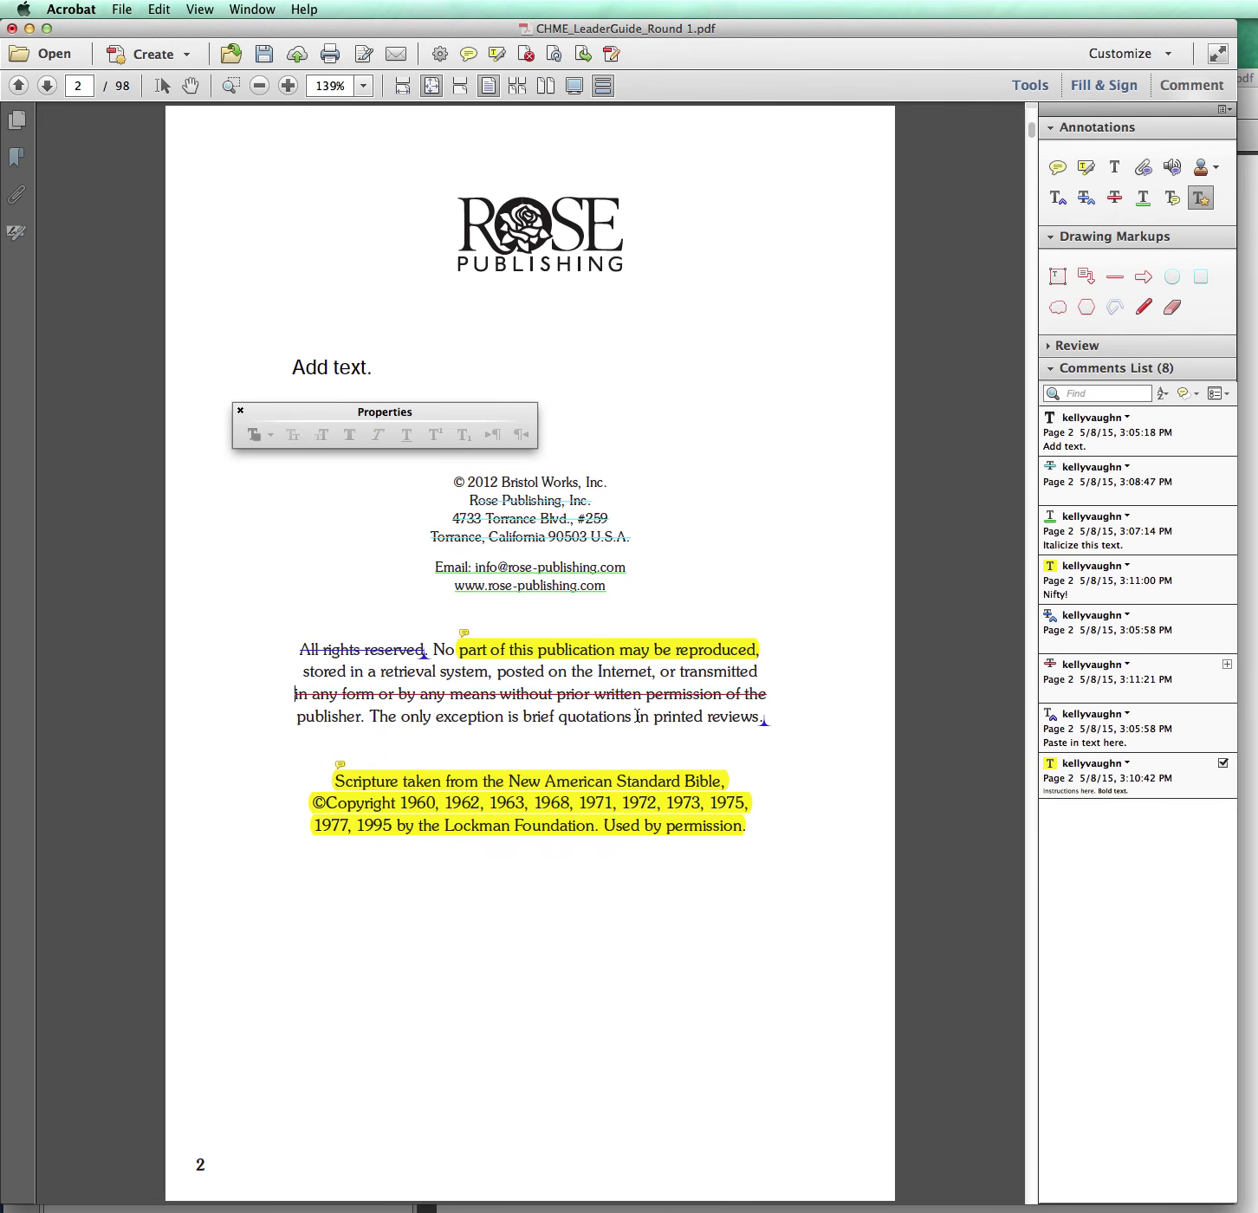
# Mark "publisher. The only exception is brief" for replacement with the text "Retyped text here.".
pyautogui.click(299, 717)
pyautogui.moveTo(298, 717); pyautogui.dragTo(548, 718)
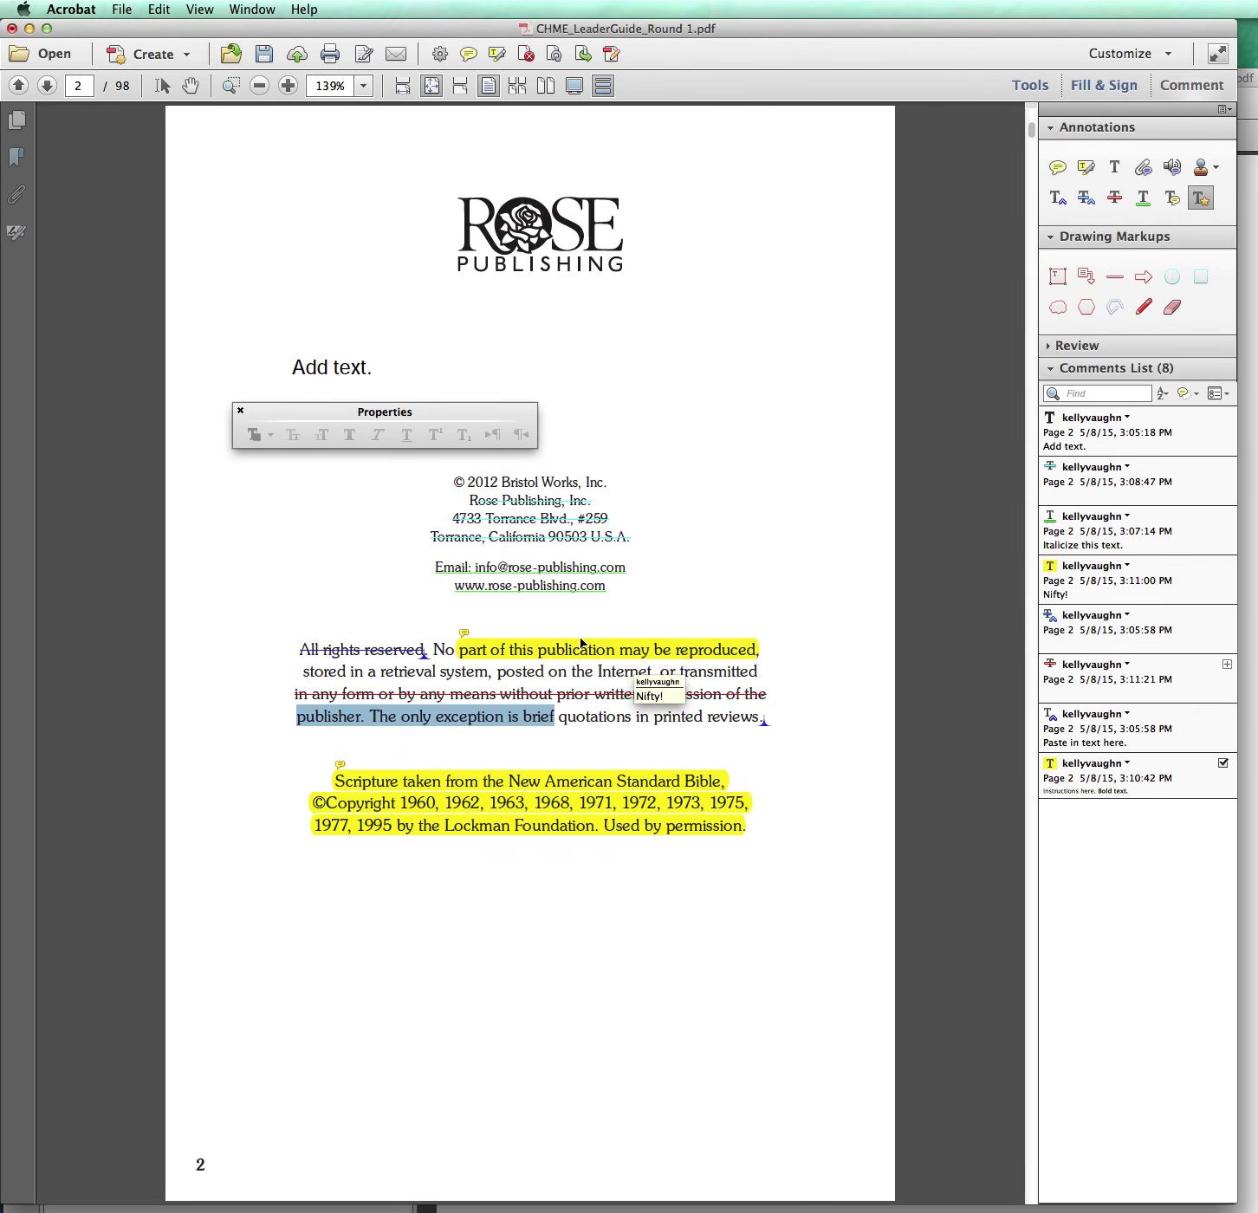
pyautogui.write('Retyped tex')
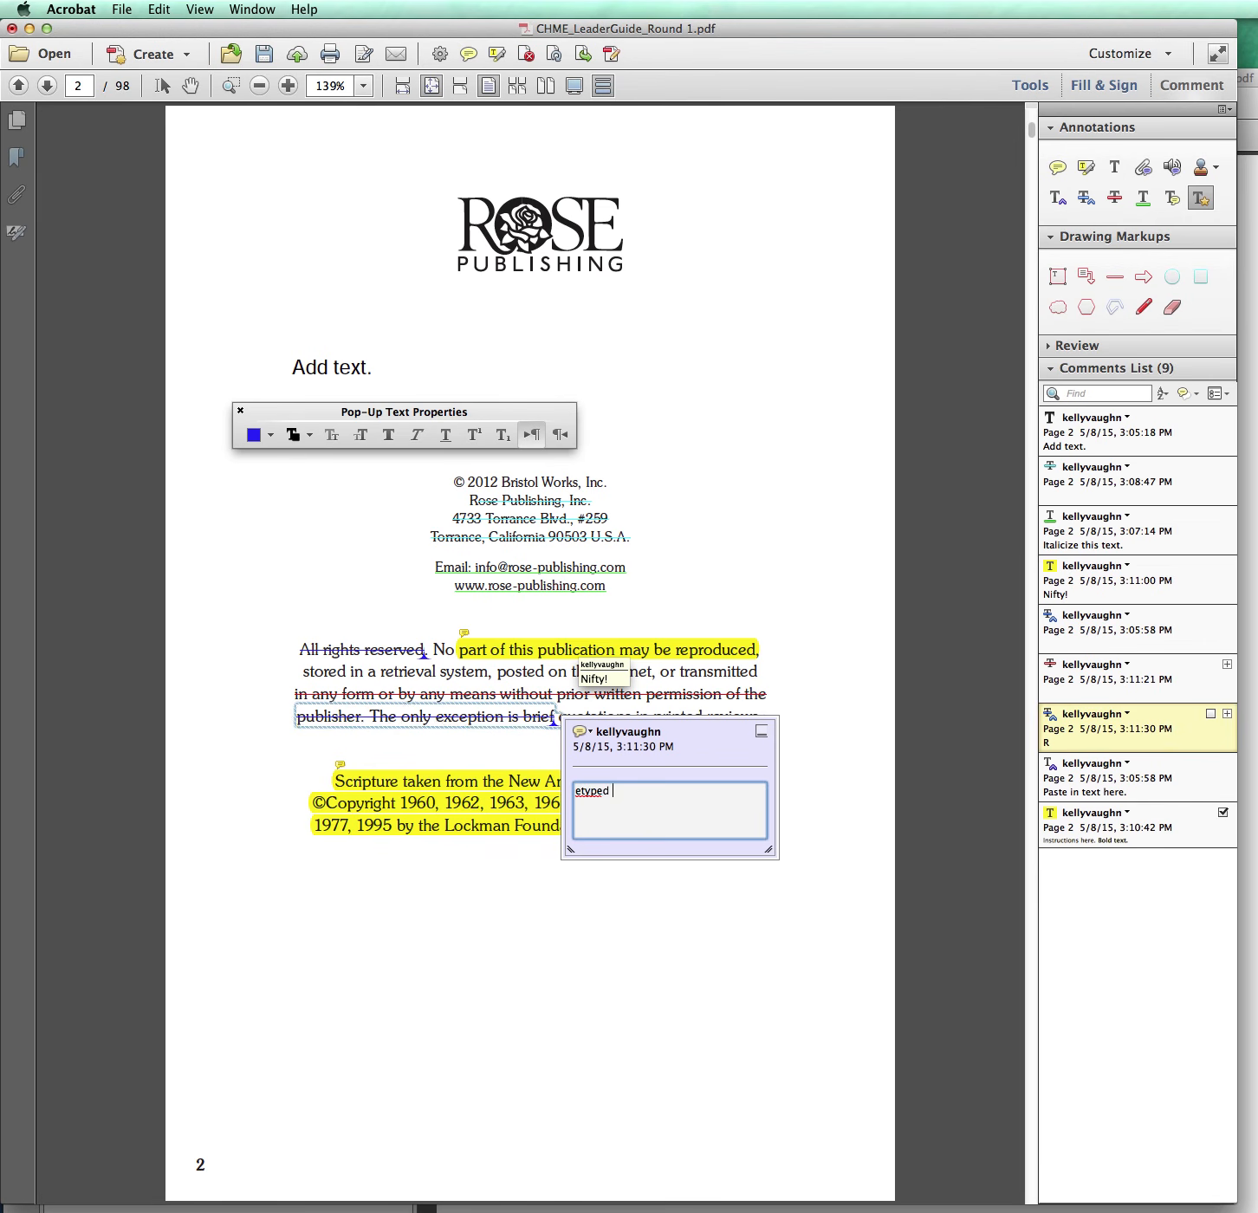
pyautogui.write('t here.')
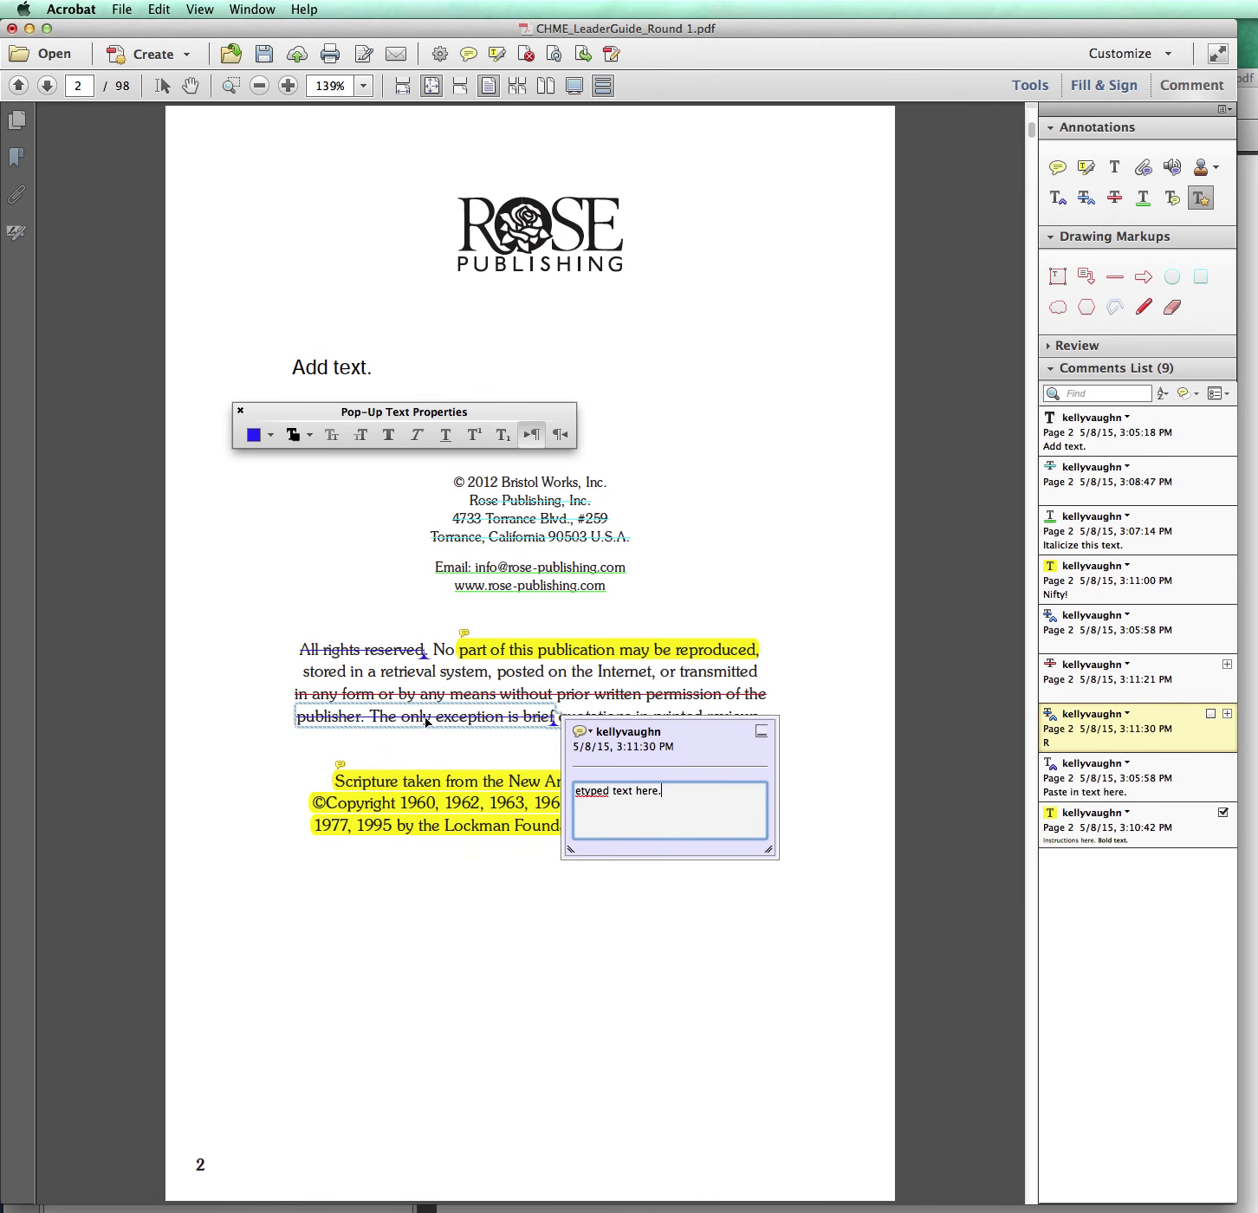
pyautogui.click(589, 791)
pyautogui.press('Left')
pyautogui.press('Left')
pyautogui.write('R')
# Mark "stored in a retrieval system, posted" for replacement with the text "Start typing.".
pyautogui.moveTo(302, 671); pyautogui.dragTo(553, 675)
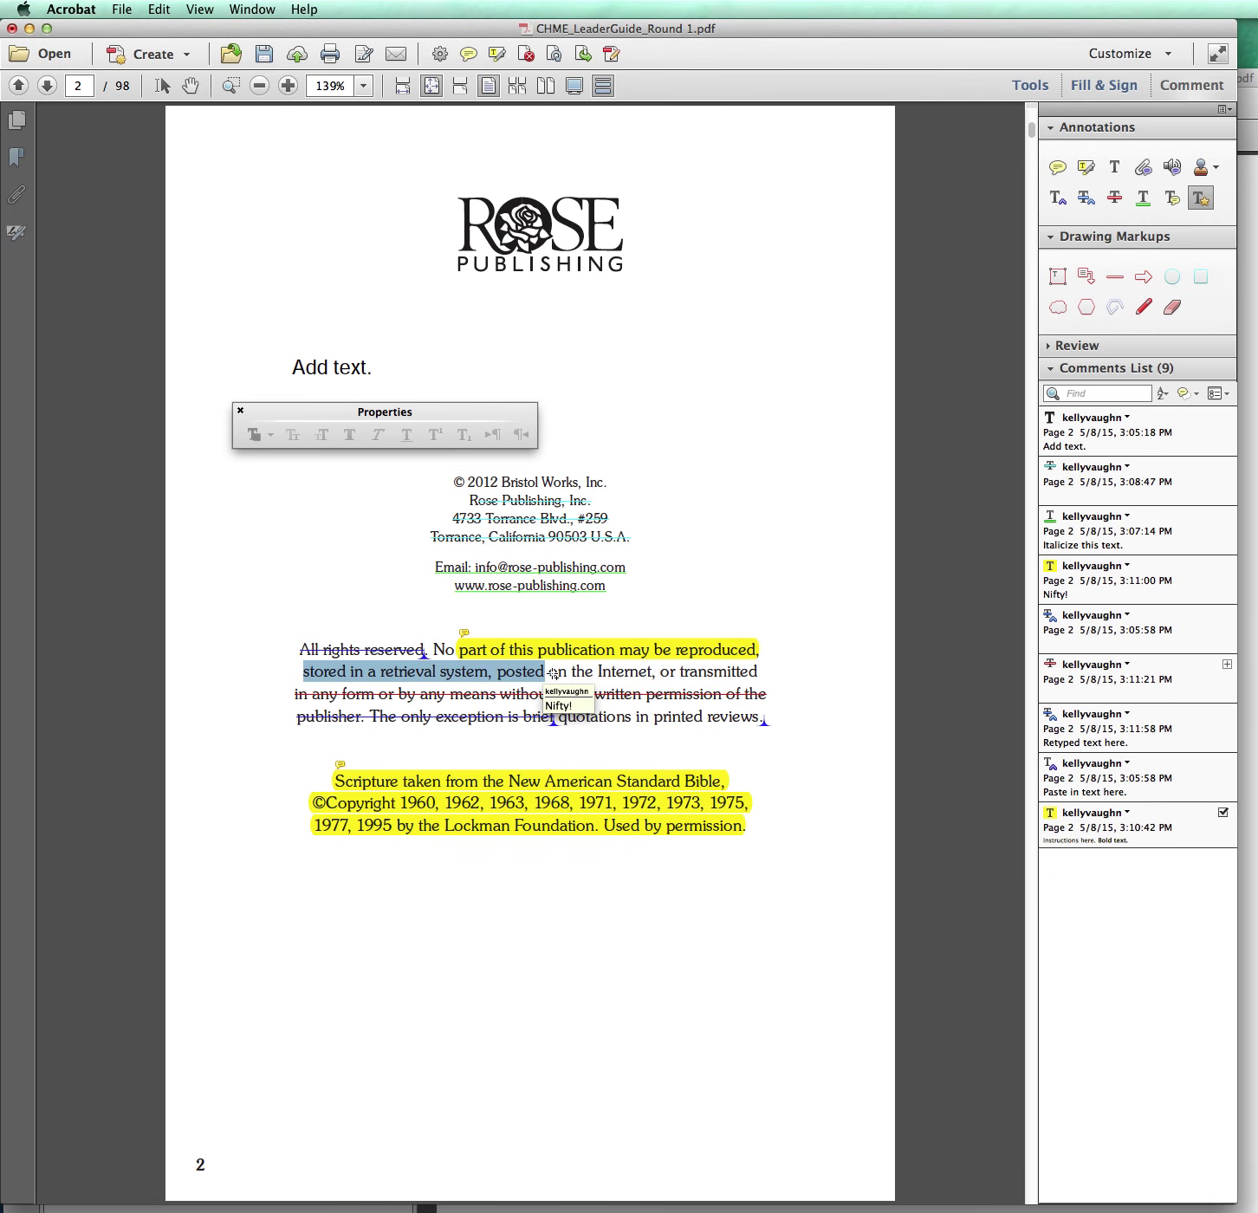
pyautogui.moveTo(552, 675); pyautogui.dragTo(546, 669)
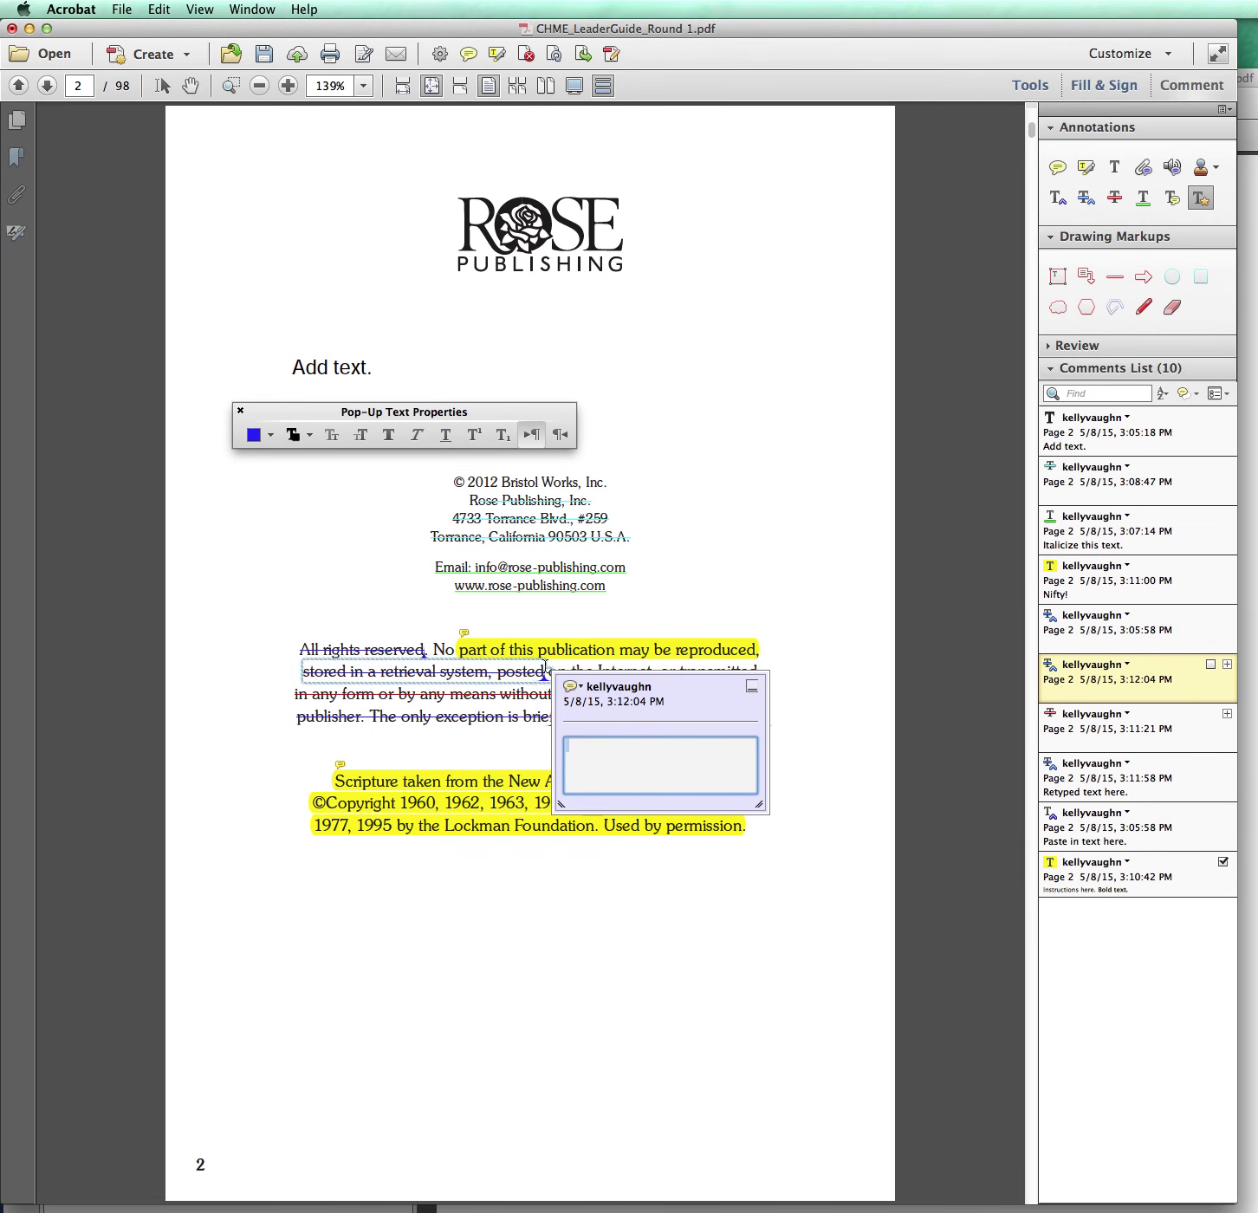
pyautogui.write('Start typing.')
pyautogui.click(1149, 942)
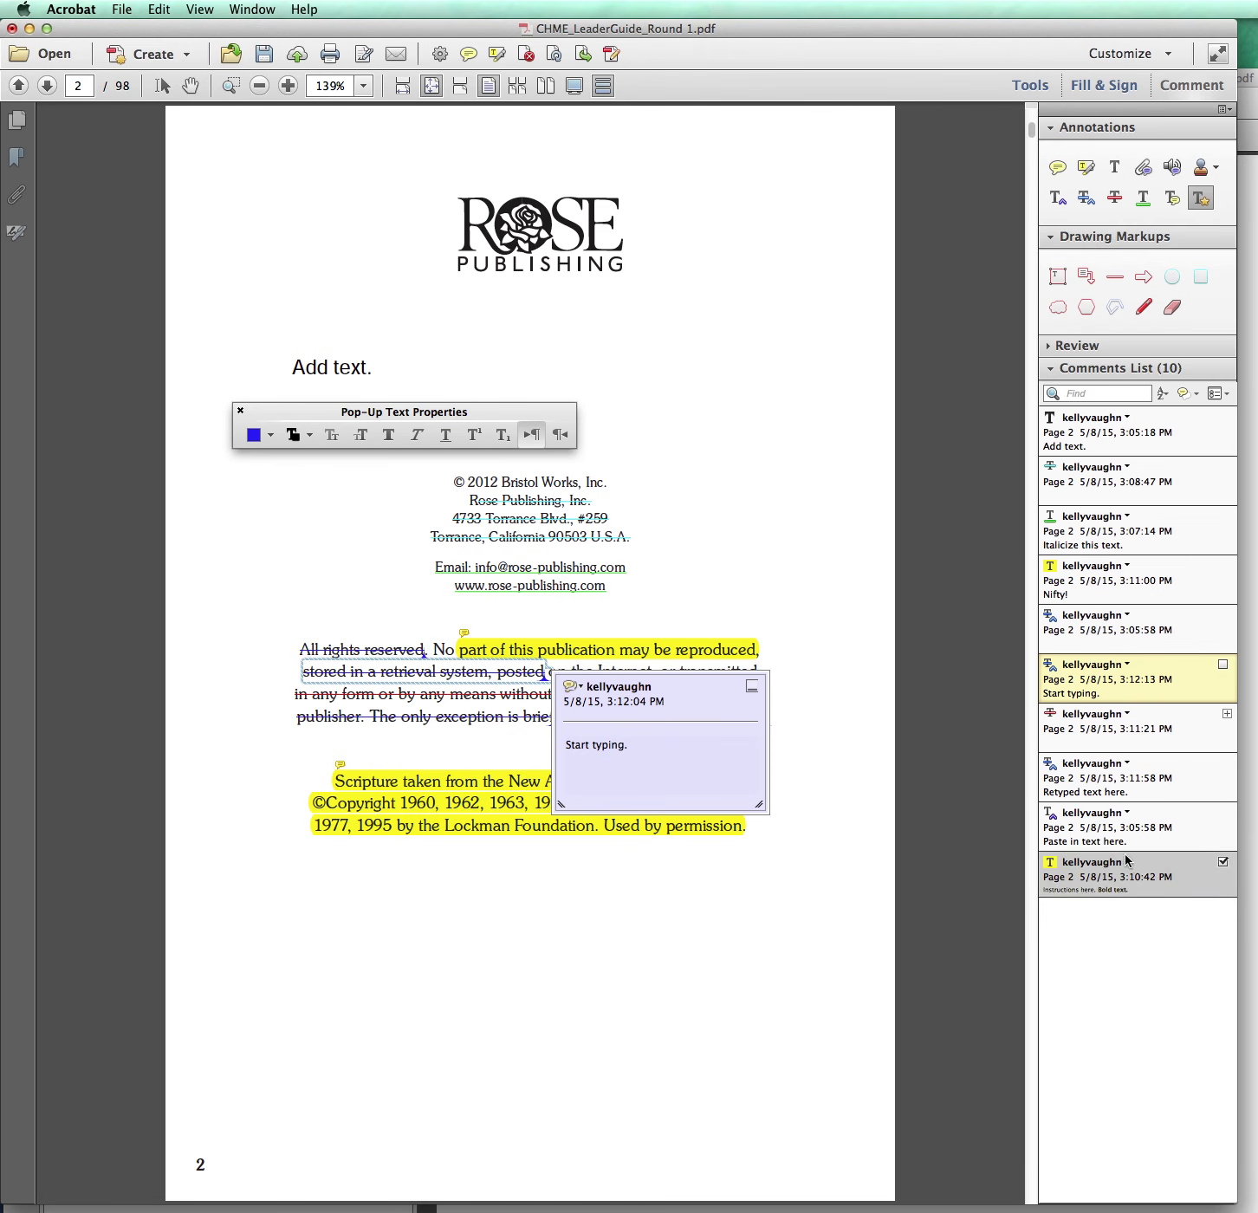
# Add checkmarks to the first five comments in the list, from "Add text." through the replacement of "All rights reserved".
pyautogui.click(1141, 450)
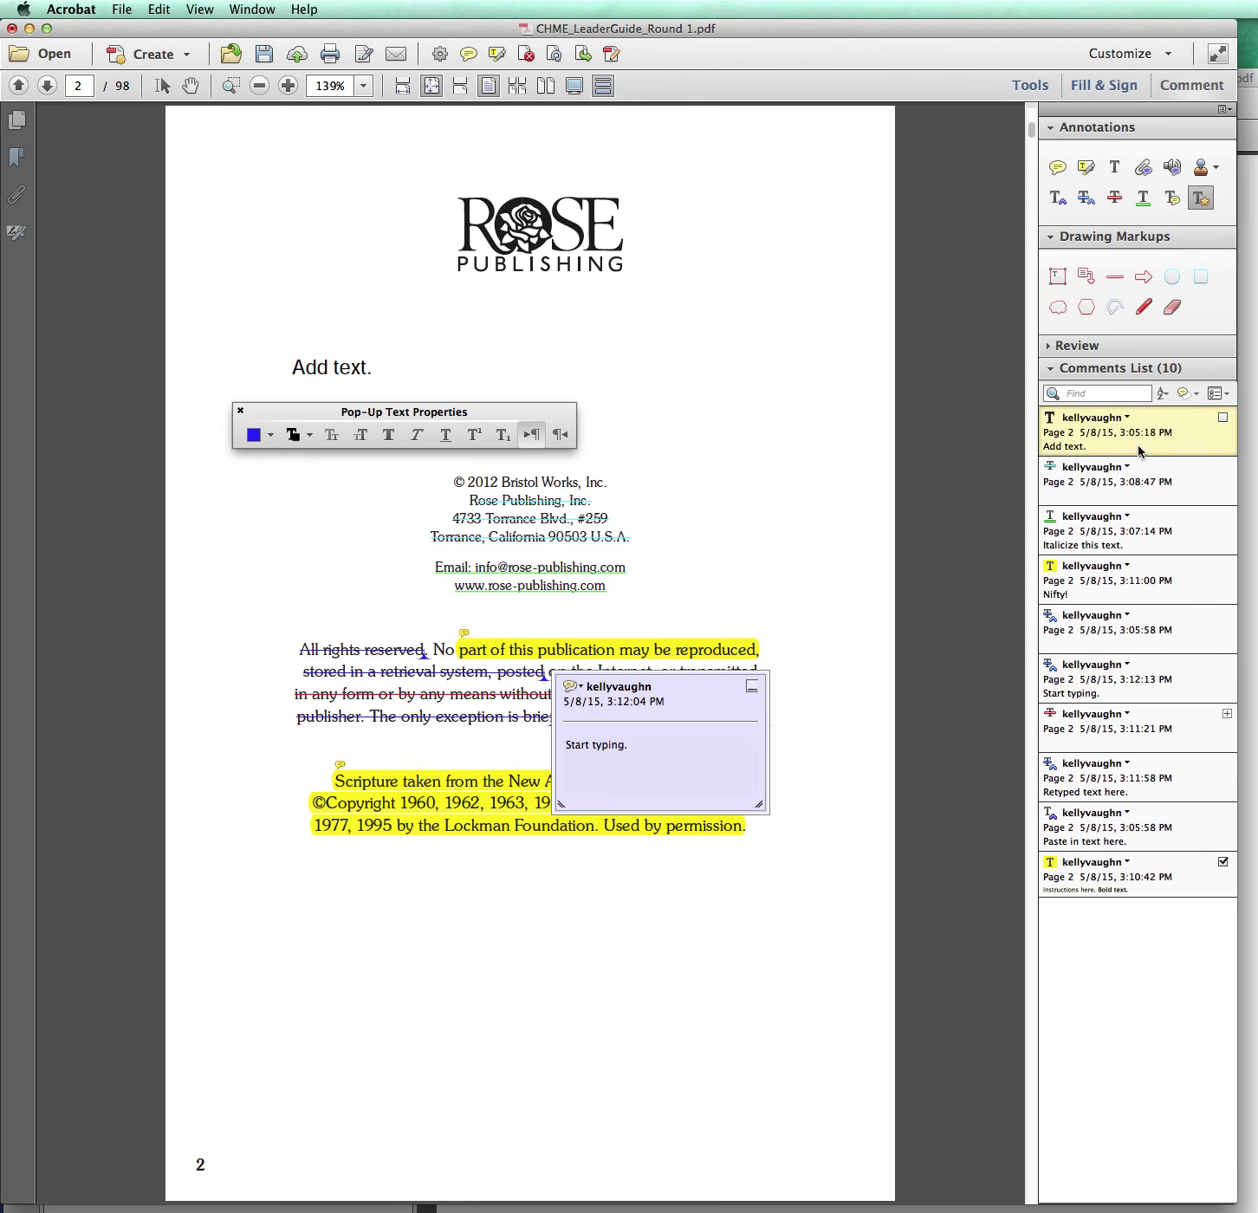
pyautogui.click(1223, 421)
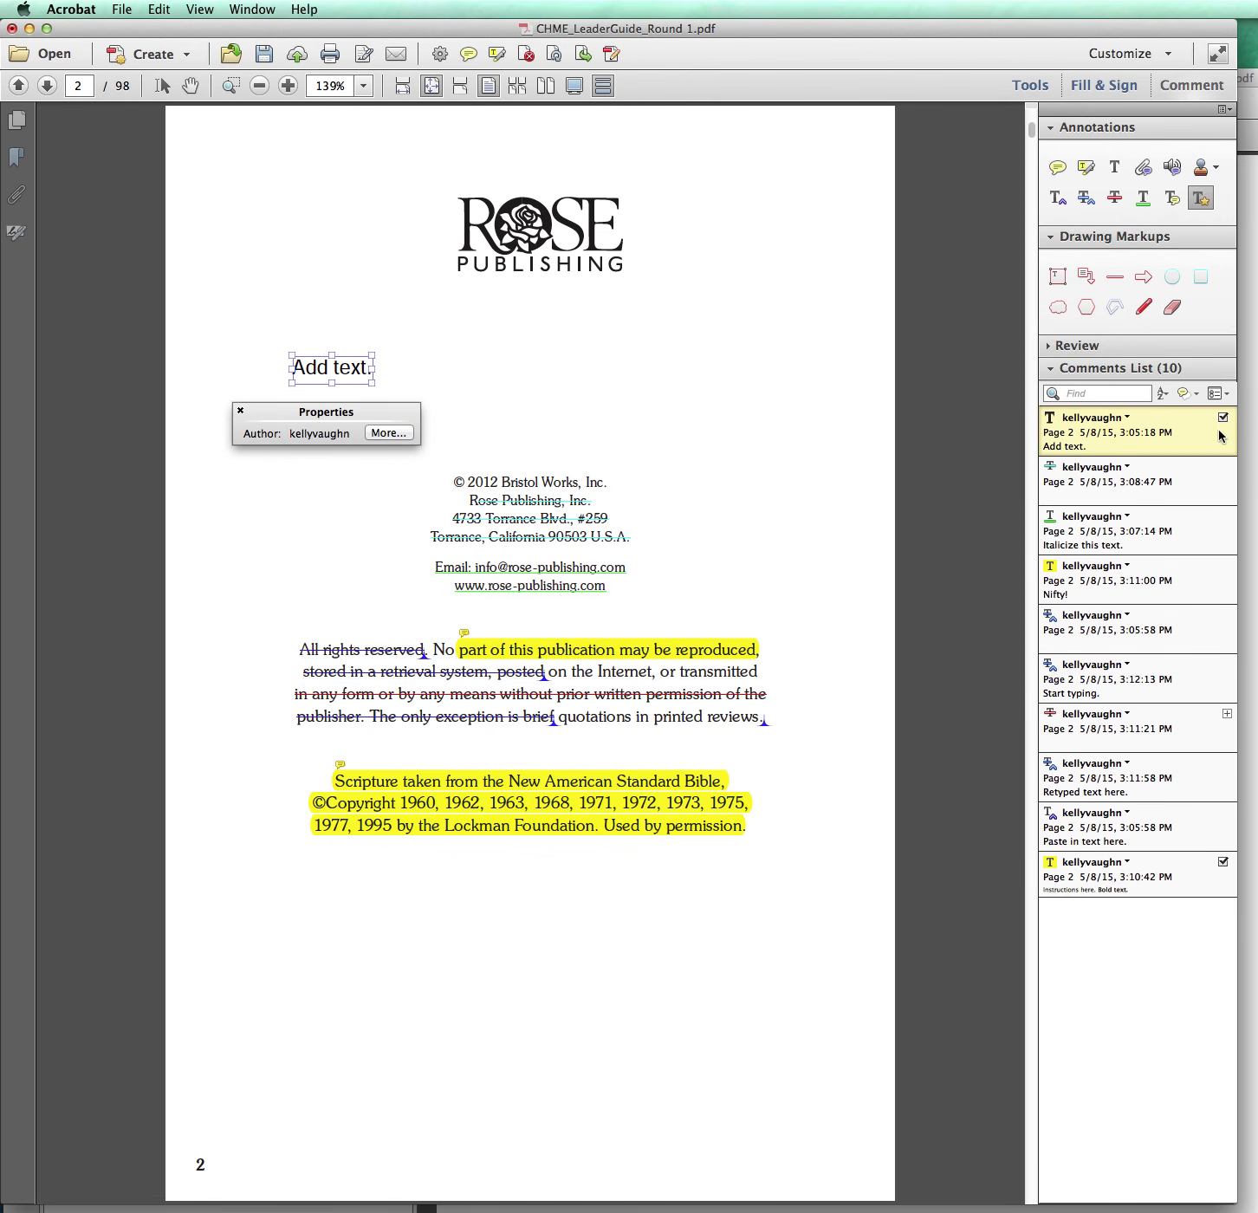
pyautogui.click(1205, 477)
pyautogui.click(1223, 468)
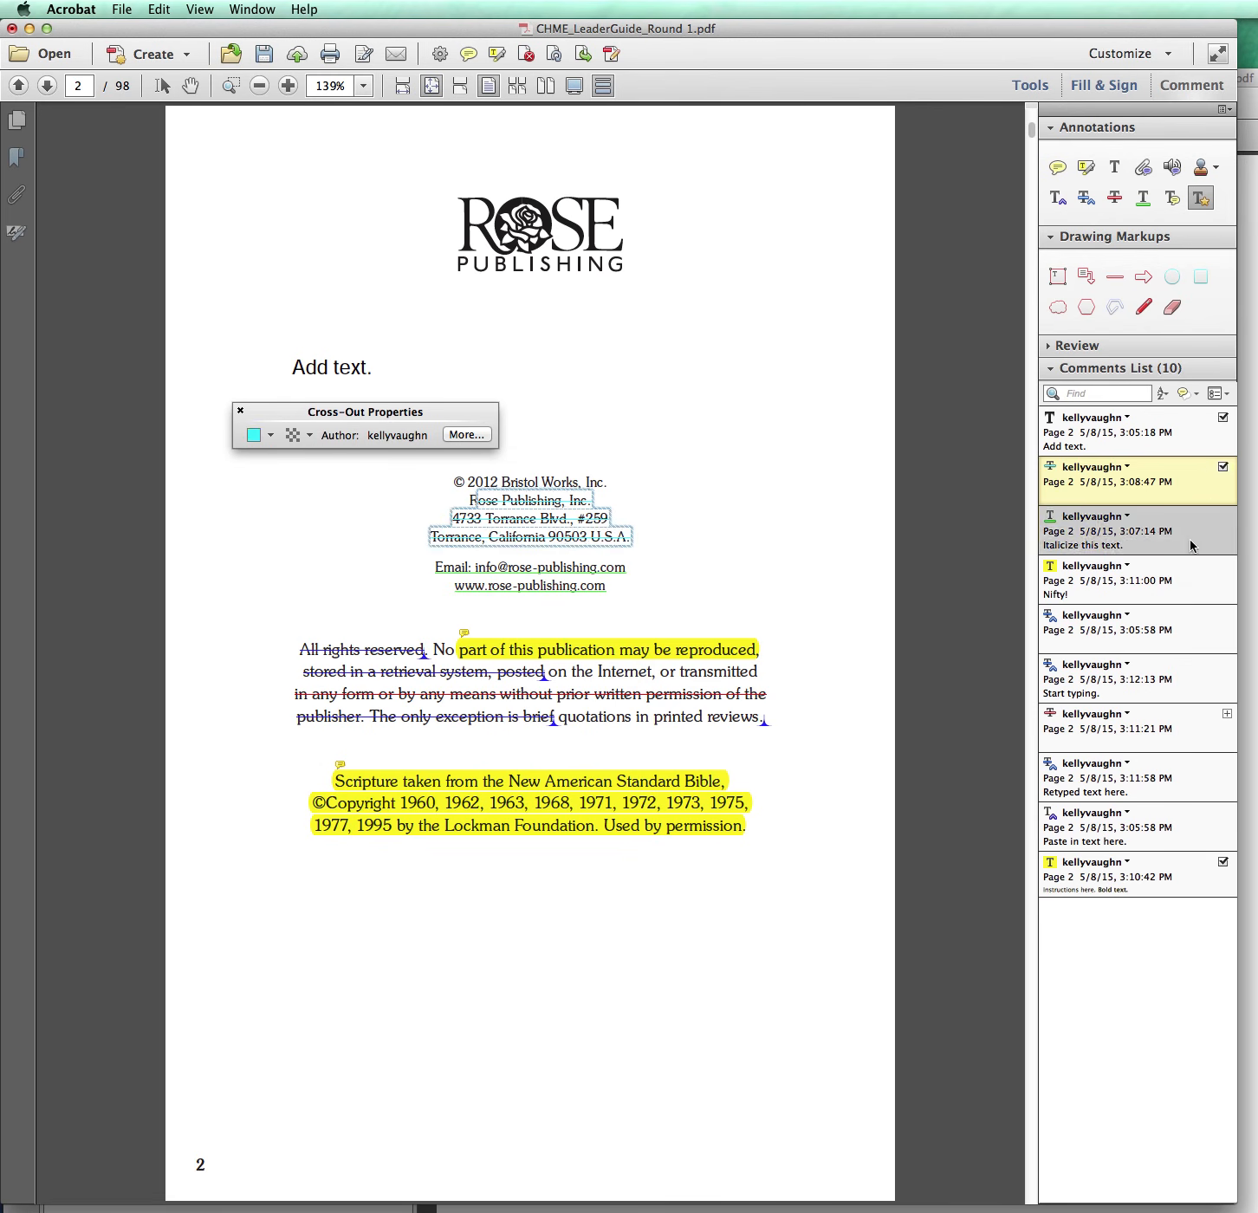
pyautogui.click(1203, 518)
pyautogui.click(1223, 517)
pyautogui.click(1209, 572)
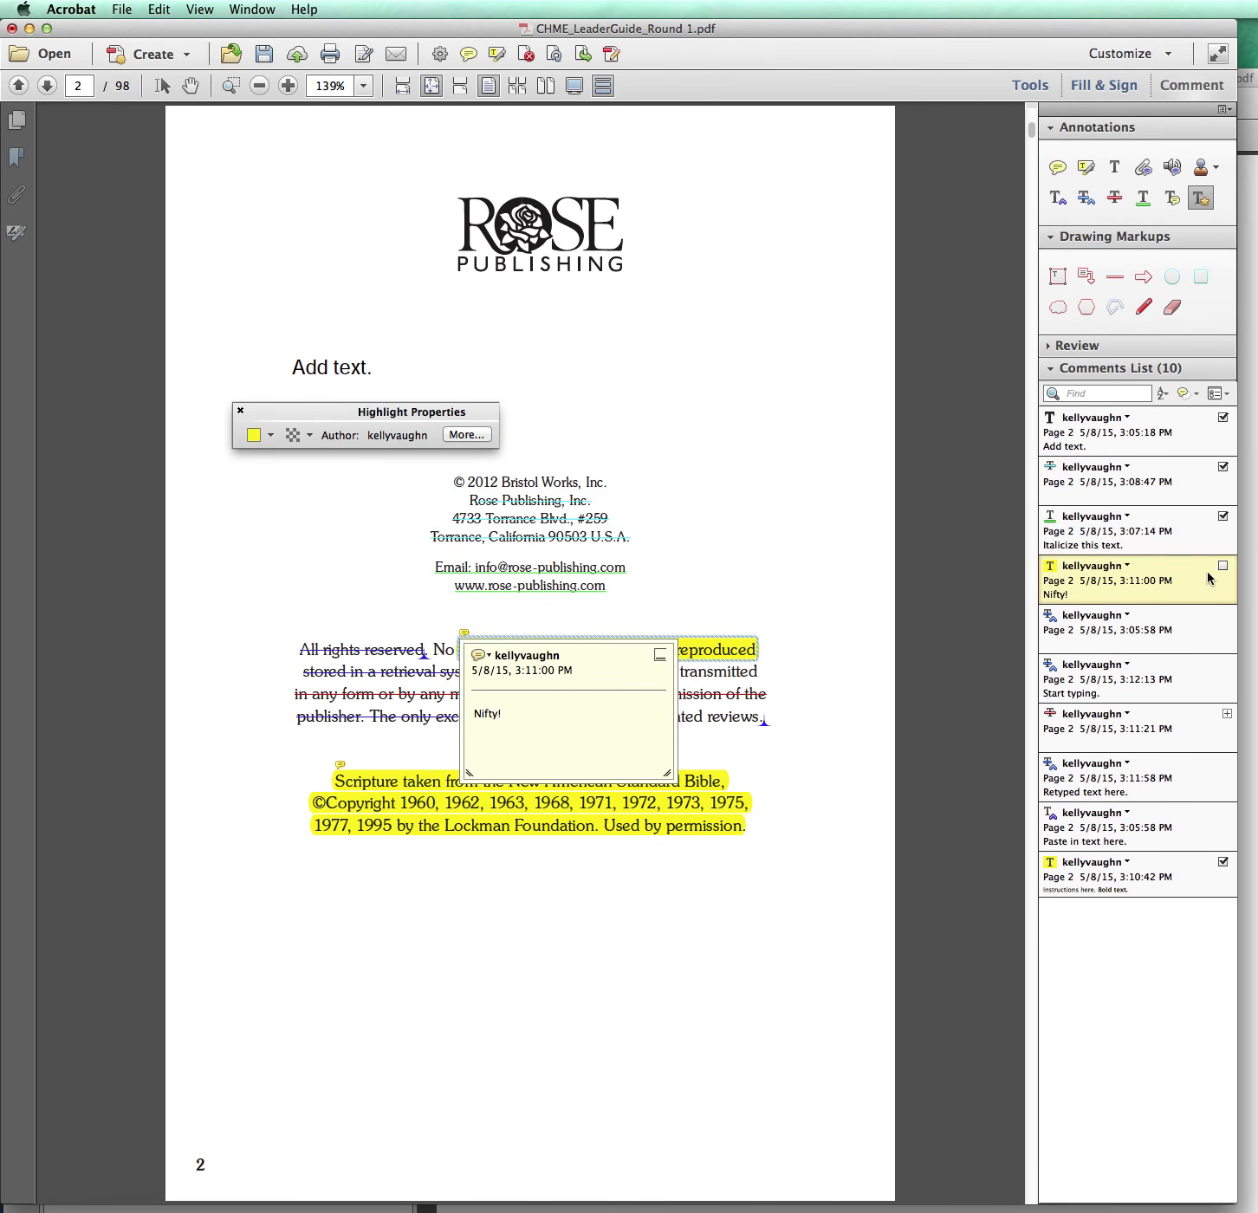
pyautogui.click(1223, 566)
pyautogui.click(1204, 624)
pyautogui.click(1223, 614)
# Sort the comments list by checkmark status and go through each of the unchecked comments.
pyautogui.click(1166, 393)
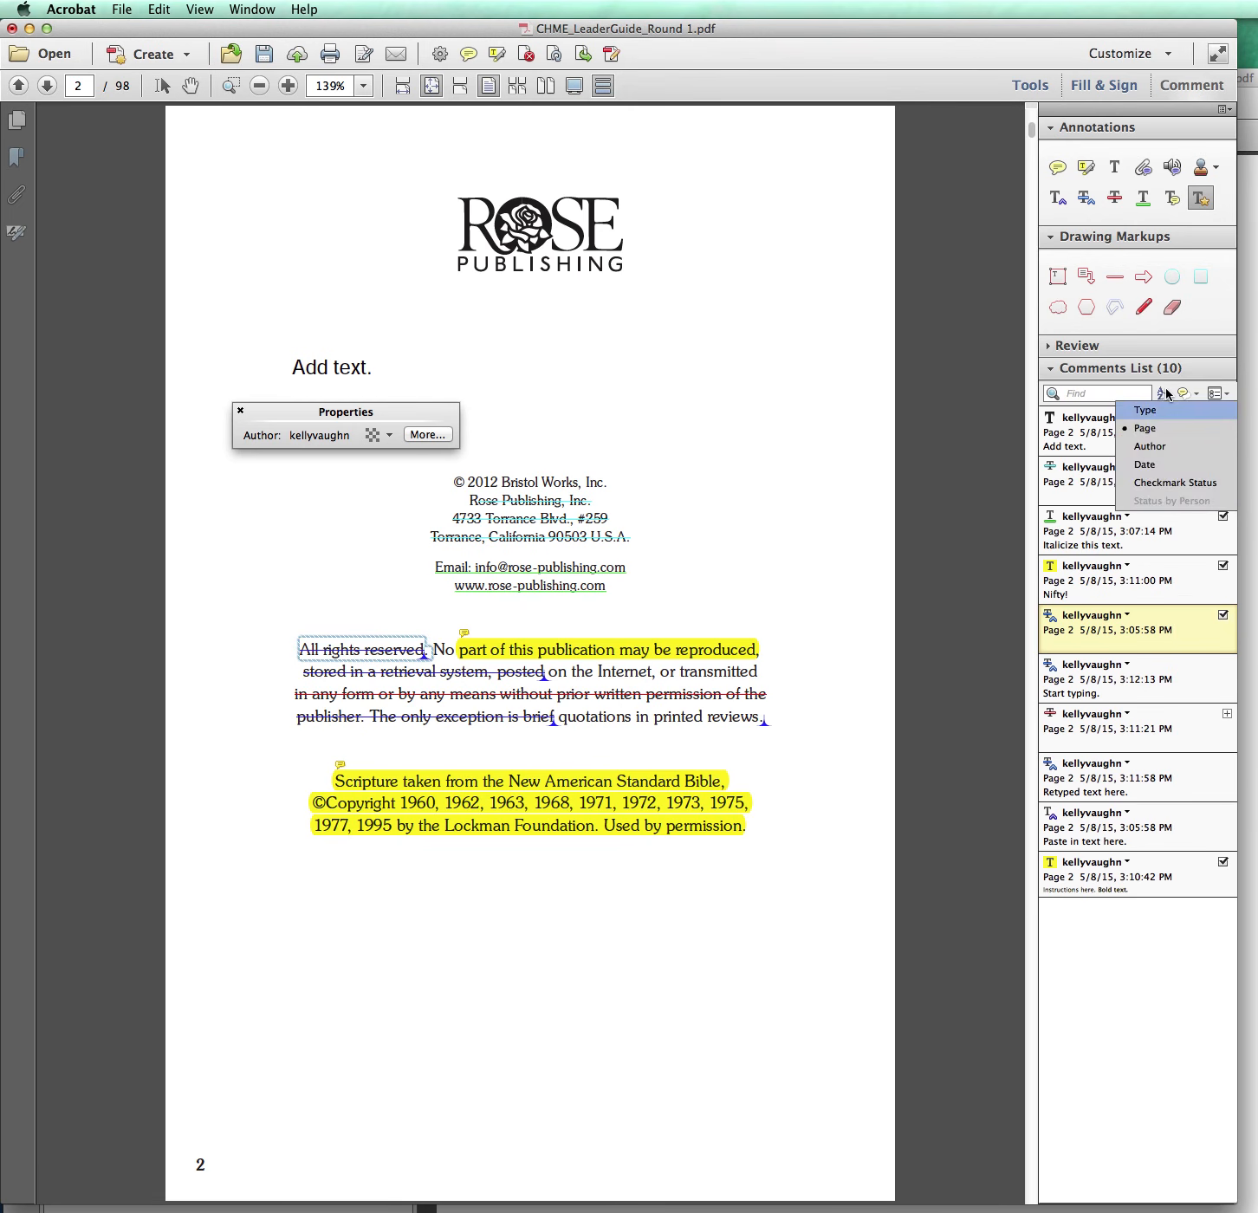
pyautogui.click(1161, 483)
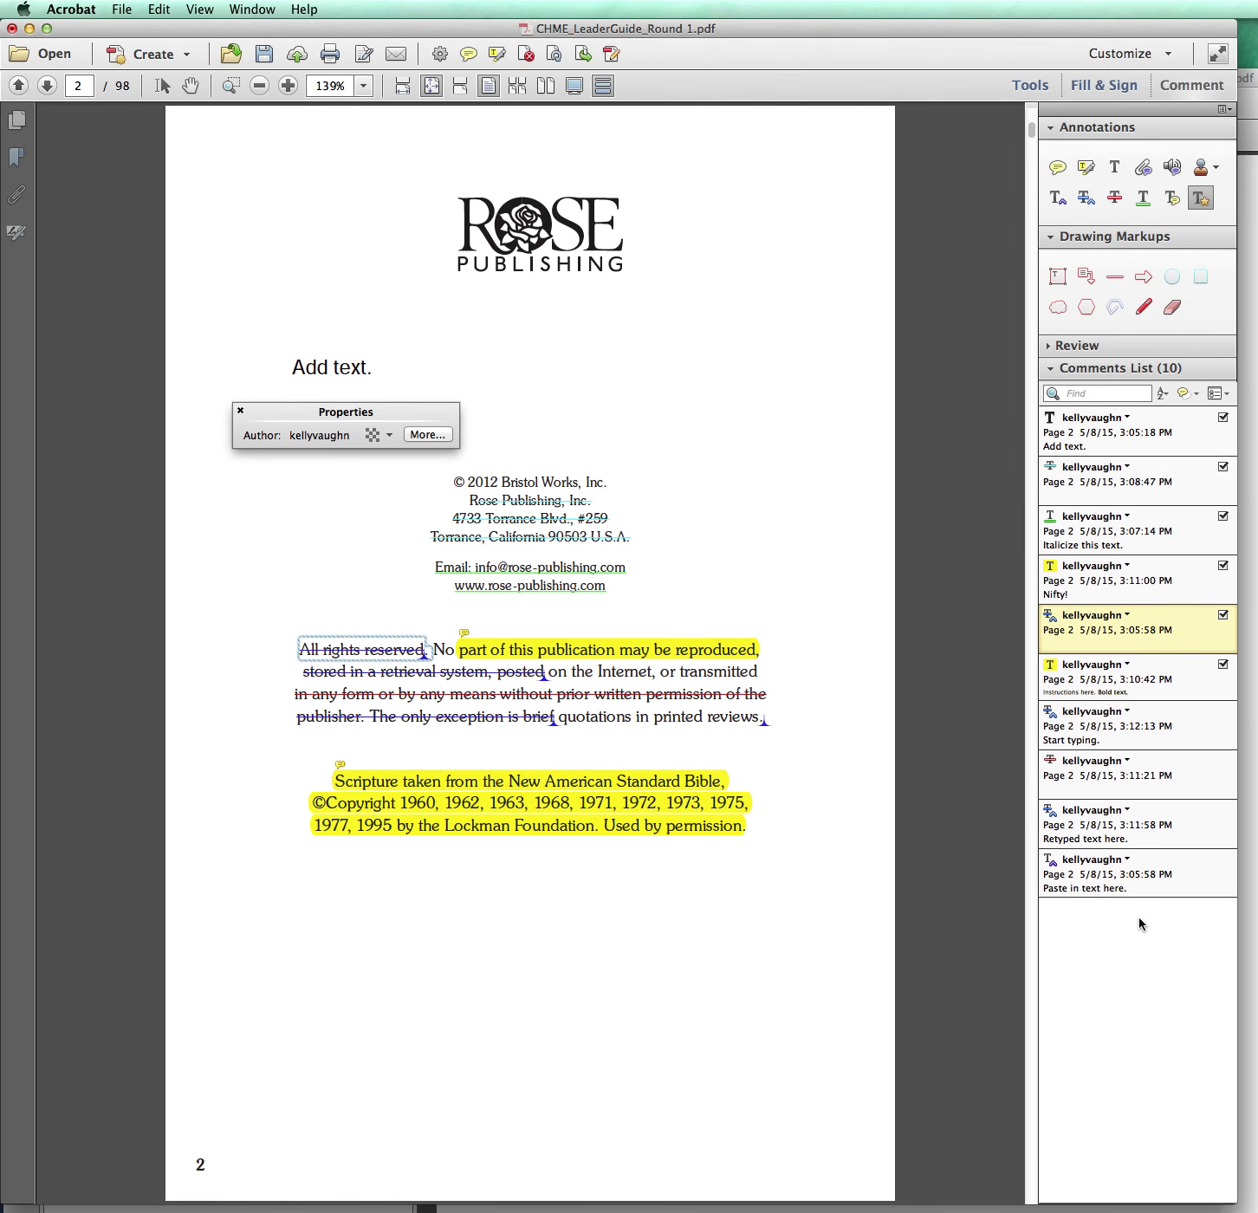
pyautogui.click(1135, 732)
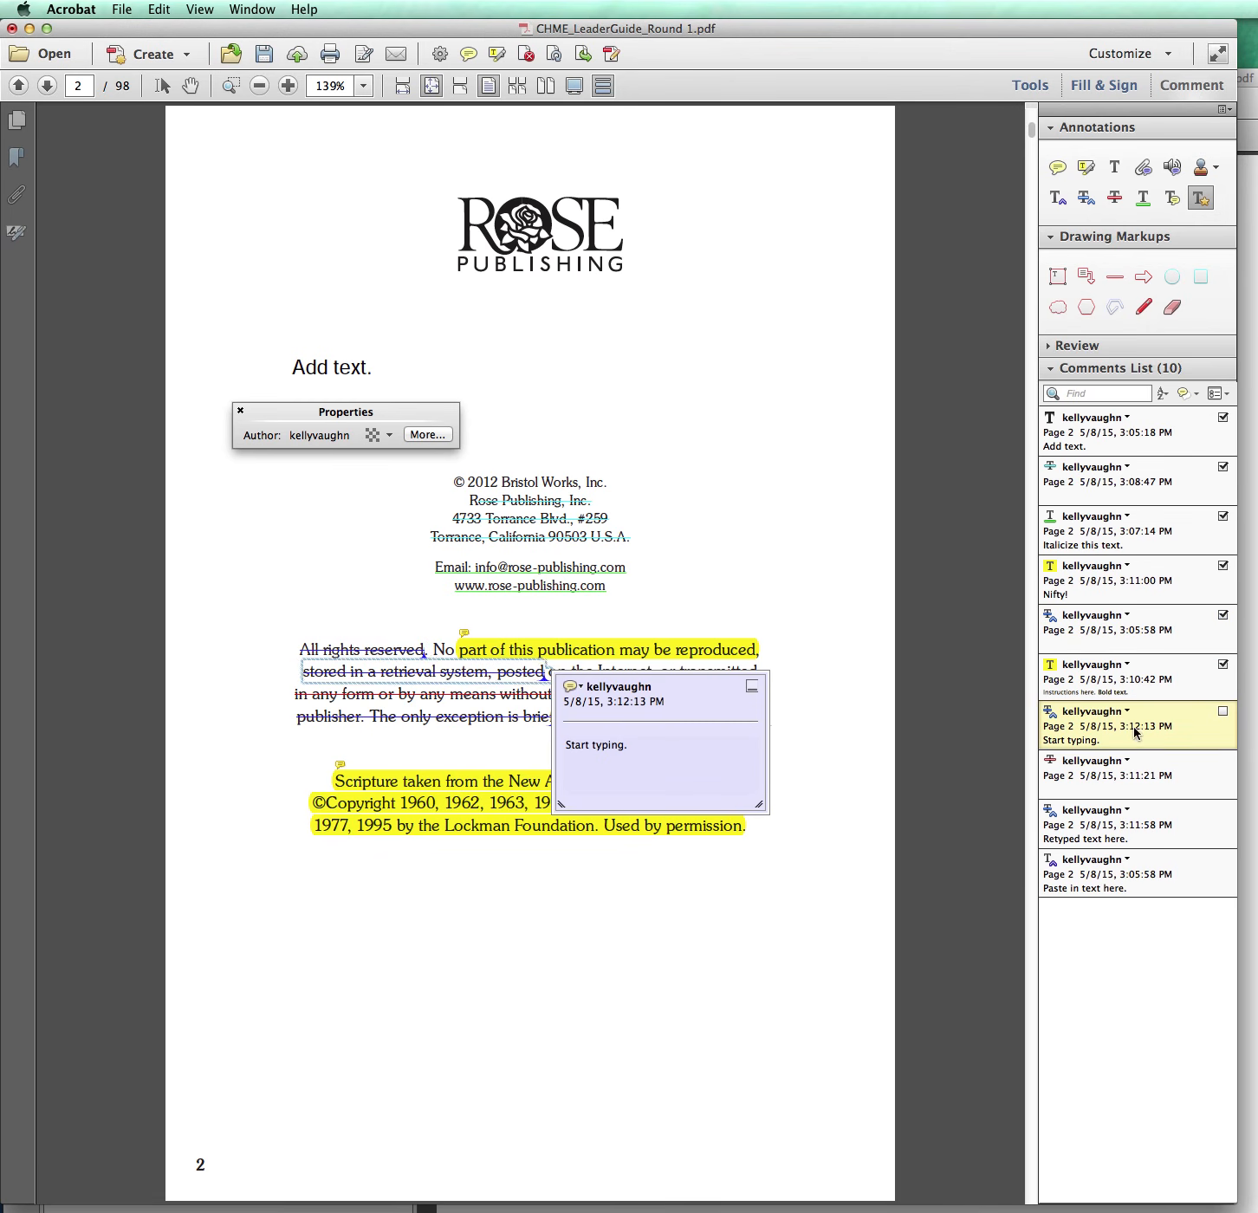
pyautogui.click(1147, 785)
pyautogui.click(1162, 825)
pyautogui.click(1166, 876)
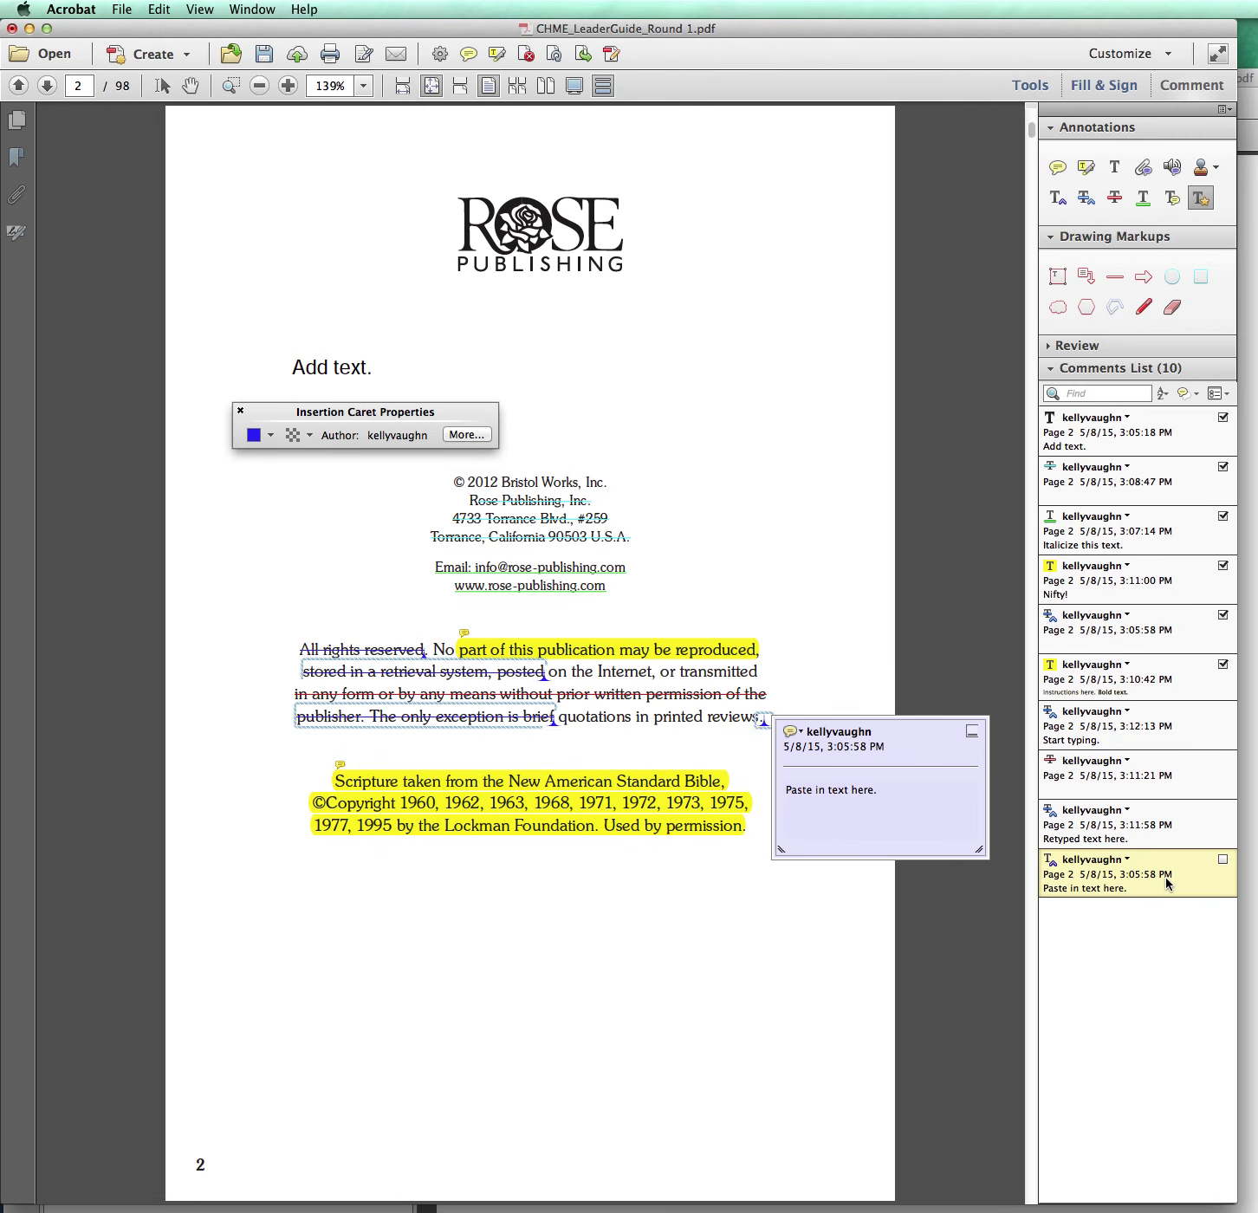